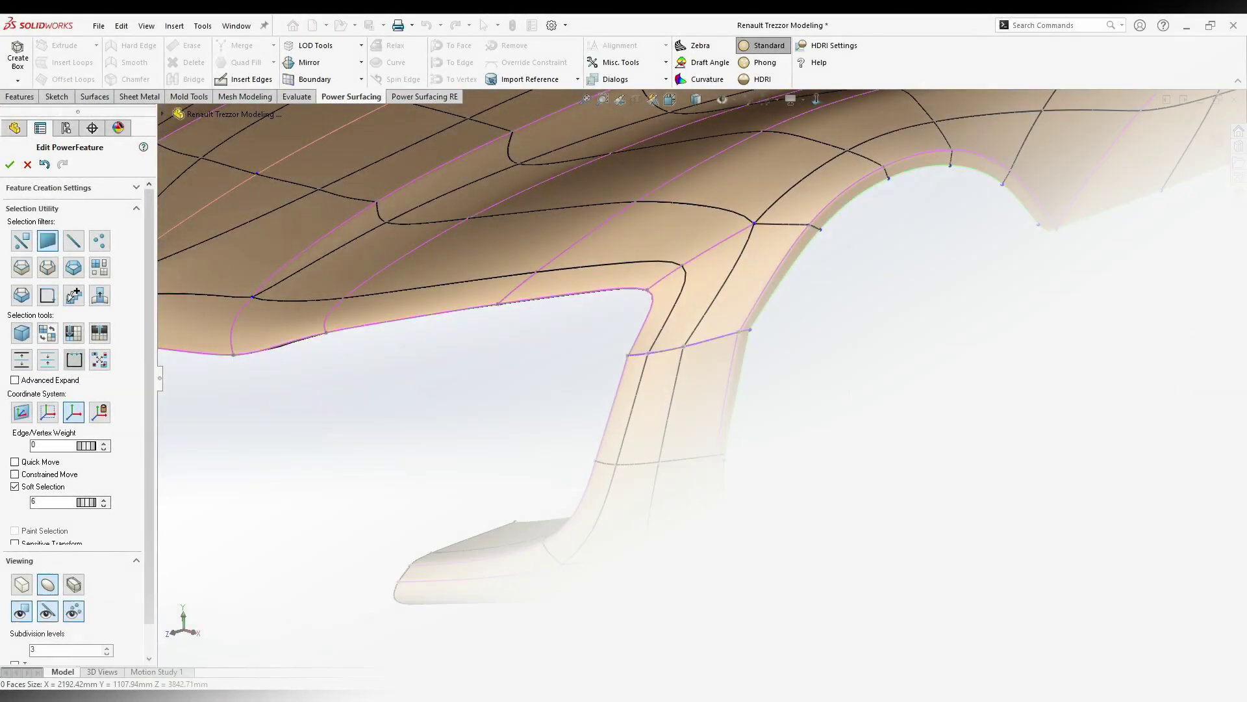
# - Switch the selection filter to connected face regions and select the body regions above and below the seam across the pillar
pyautogui.moveTo(813, 403); pyautogui.dragTo(799, 410, button='middle')
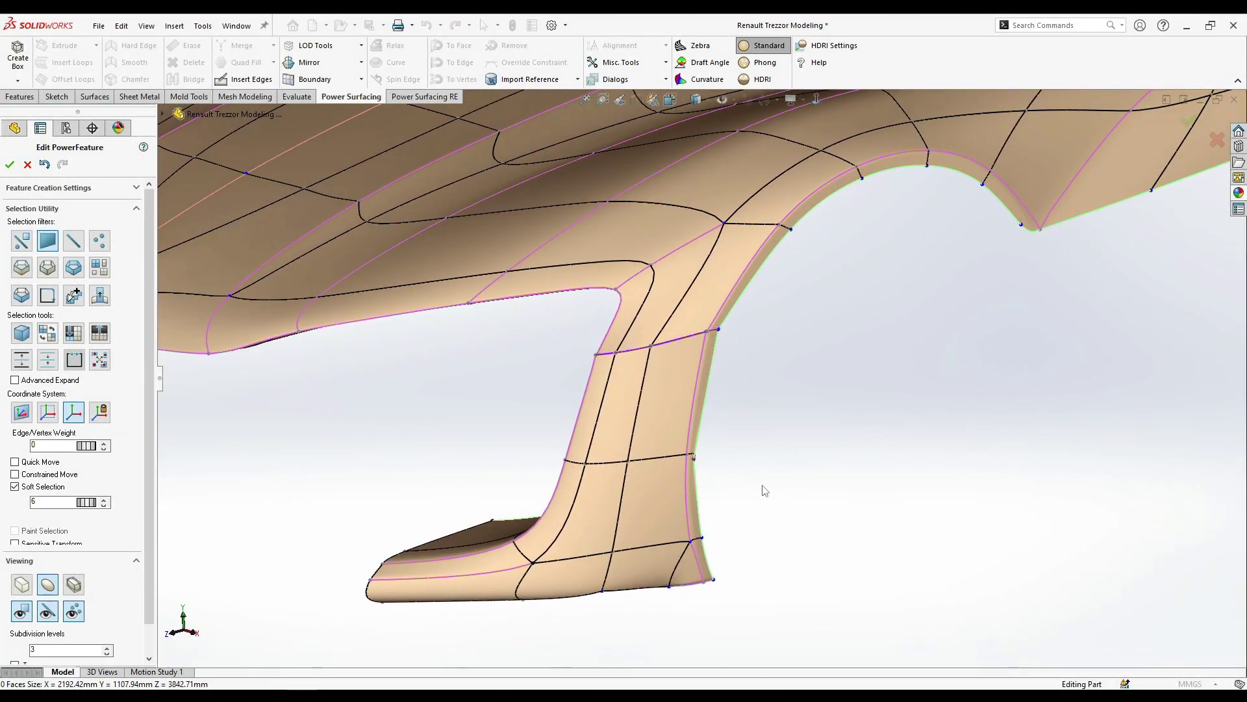
pyautogui.scroll(-3, 636, 387)
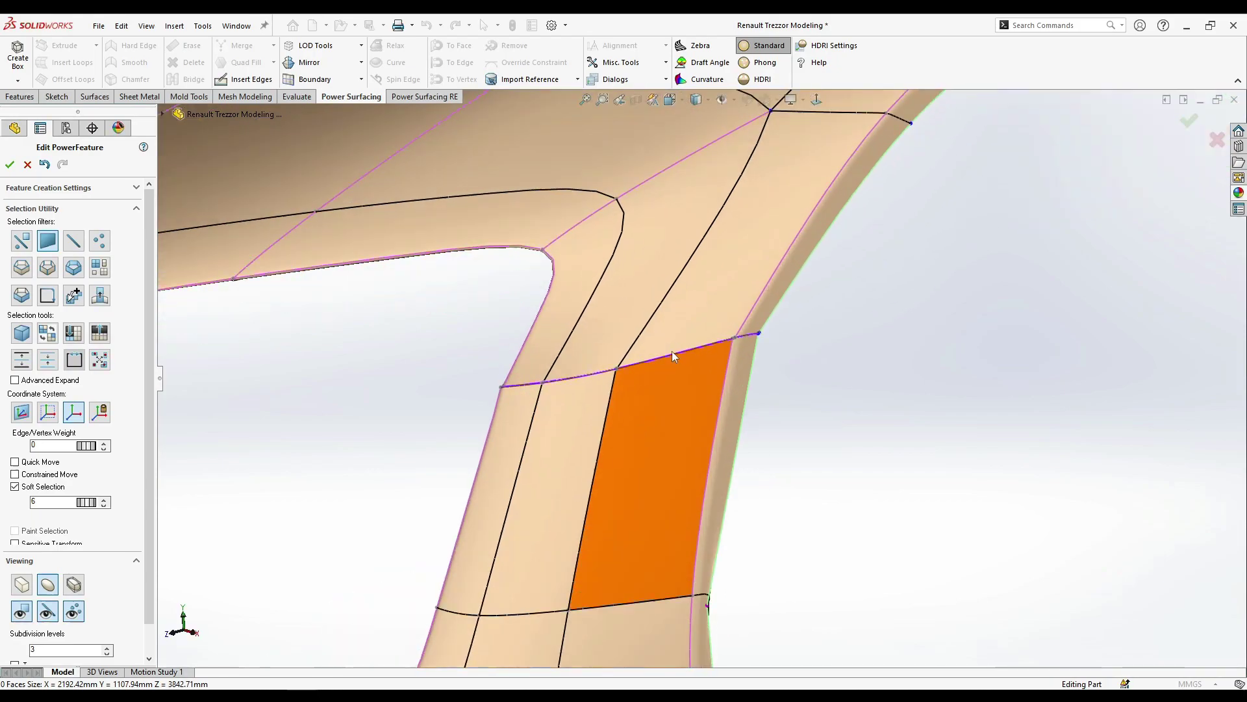
pyautogui.click(104, 270)
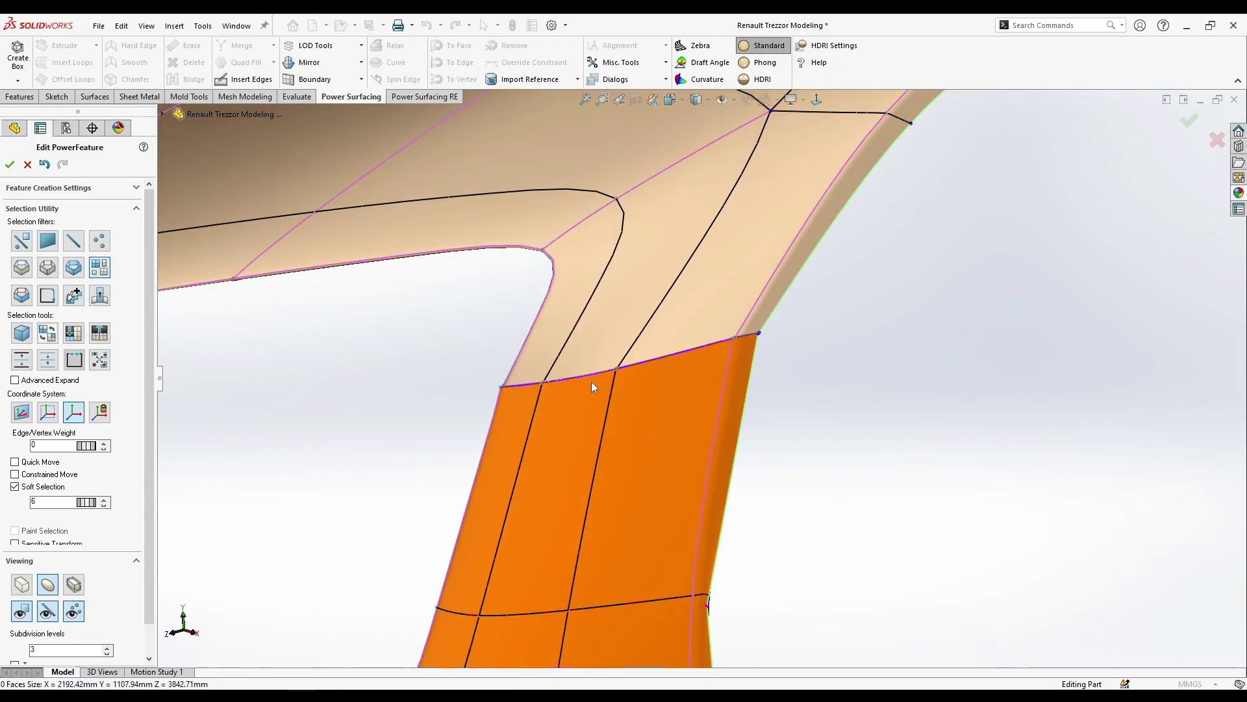
pyautogui.click(591, 382)
pyautogui.click(641, 333)
pyautogui.press('Escape')
pyautogui.scroll(5, 711, 423)
pyautogui.moveTo(832, 450)
pyautogui.mouseDown(button='middle')
pyautogui.moveTo(853, 393)
pyautogui.moveTo(825, 450)
pyautogui.mouseUp(button='middle')
pyautogui.scroll(2, 824, 449)
pyautogui.scroll(-3, 773, 351)
pyautogui.click(706, 335)
pyautogui.scroll(-2, 686, 434)
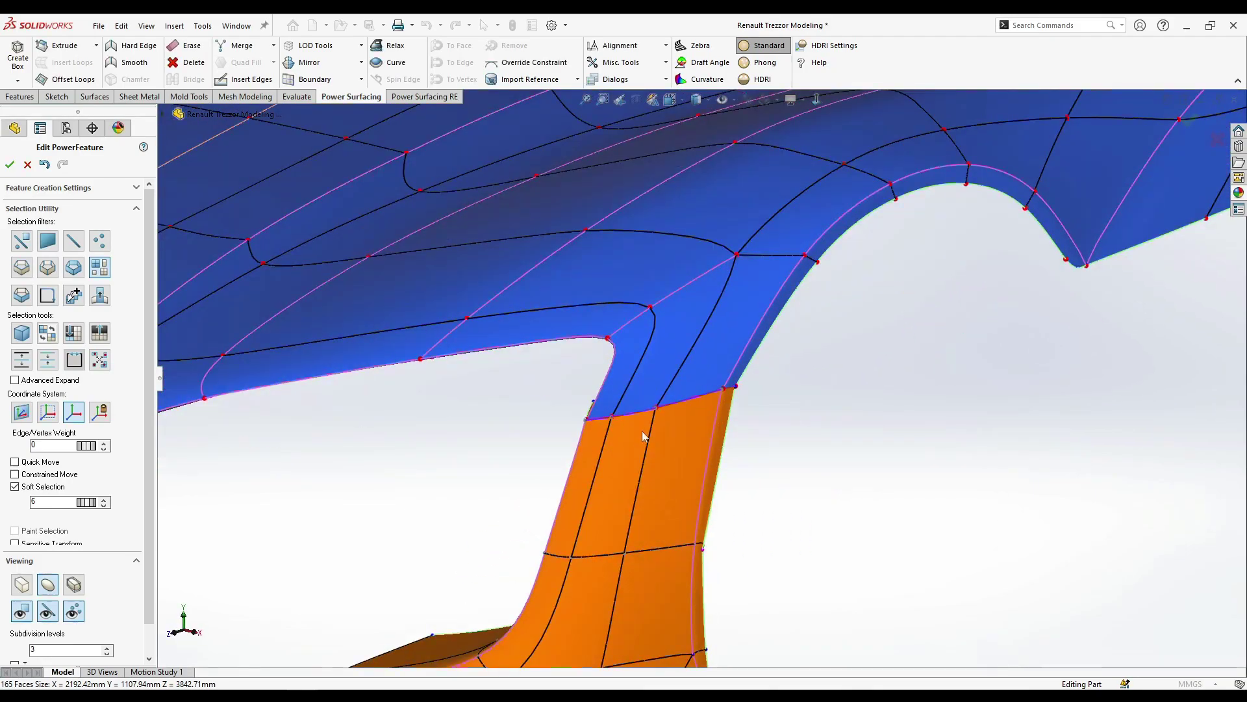
pyautogui.click(643, 432)
pyautogui.scroll(4, 747, 524)
pyautogui.click(753, 528)
# - Reselect the body region above the pillar seam to examine where it meets the pillar's lower part
pyautogui.moveTo(683, 380); pyautogui.dragTo(585, 327, button='middle')
pyautogui.scroll(-4, 682, 377)
pyautogui.scroll(3, 586, 326)
pyautogui.moveTo(662, 349); pyautogui.dragTo(605, 403, button='middle')
pyautogui.scroll(-5, 604, 403)
pyautogui.scroll(-4, 554, 410)
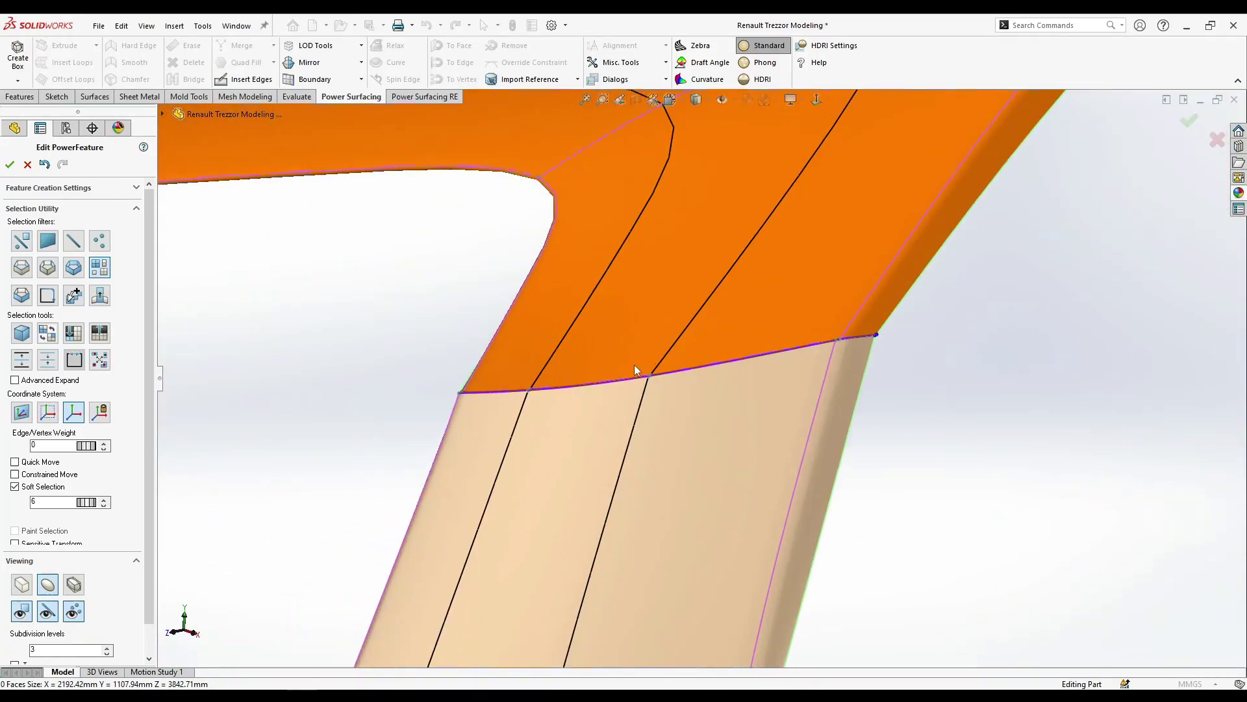
pyautogui.click(592, 381)
pyautogui.moveTo(484, 394); pyautogui.dragTo(609, 405, button='middle')
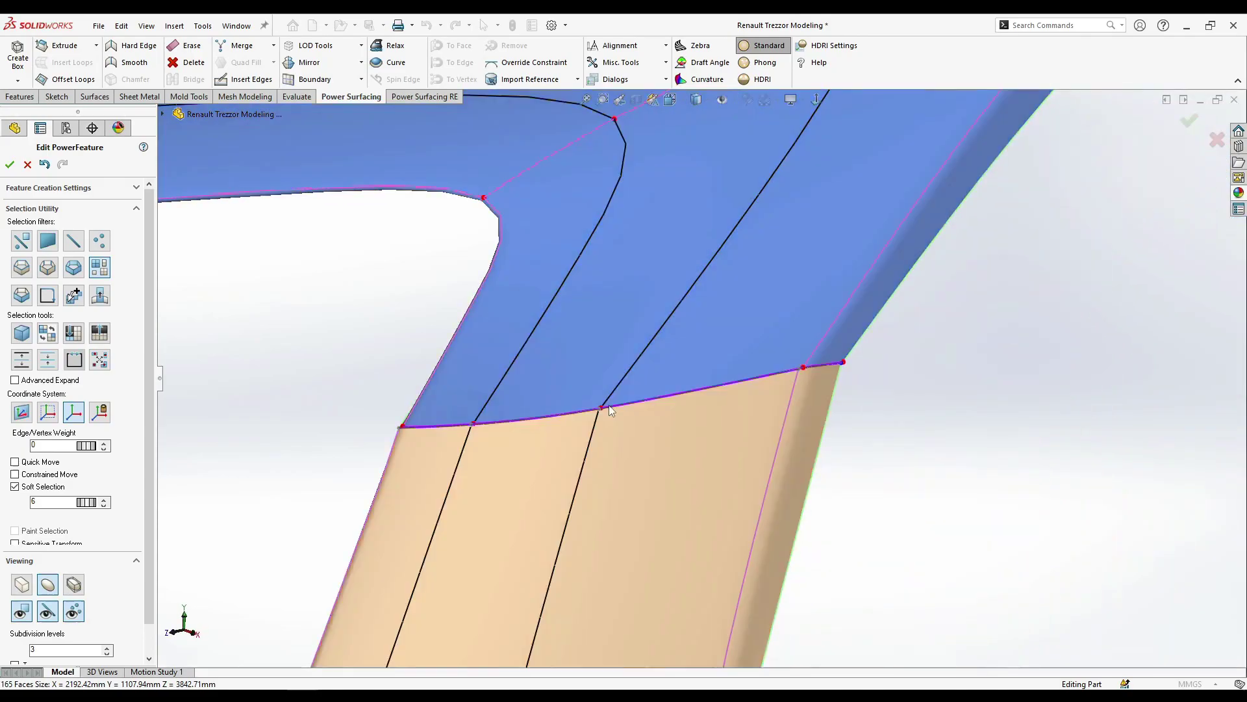
pyautogui.click(608, 407)
pyautogui.scroll(-2, 577, 418)
# - Try to smooth the selected edge loop along the seam across the pillar
pyautogui.rightClick(576, 417)
pyautogui.click(694, 391)
pyautogui.click(668, 391)
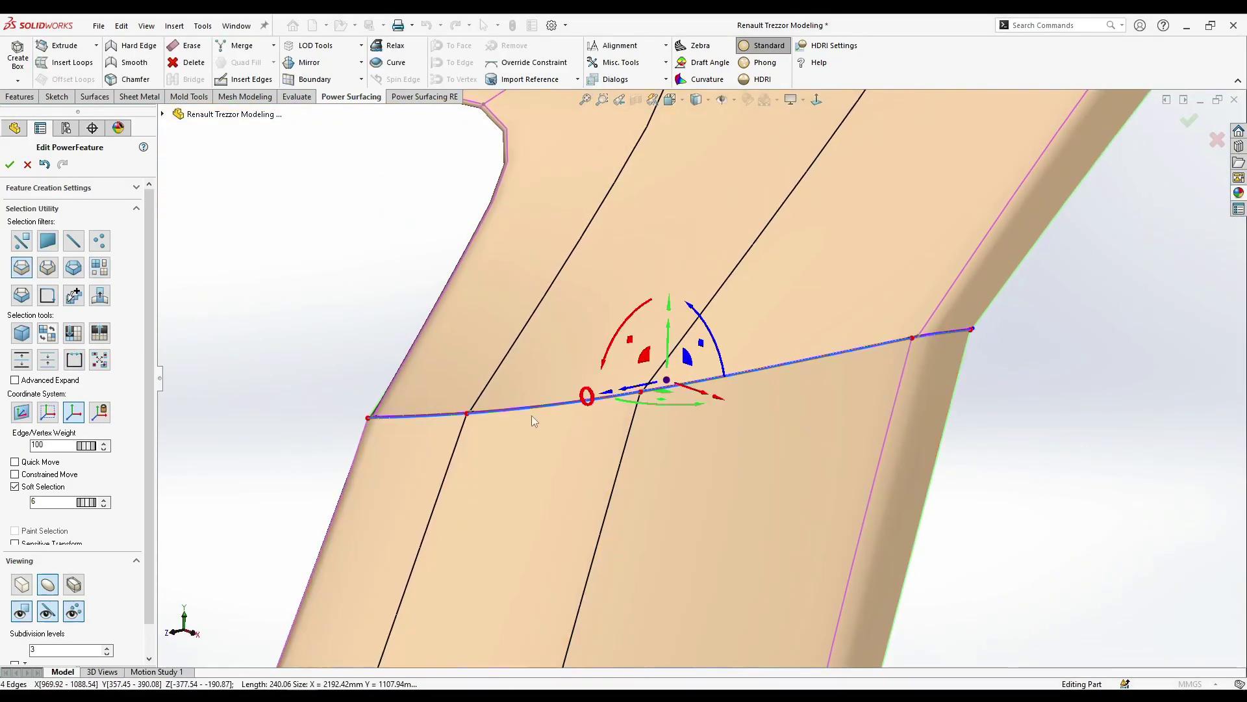
pyautogui.press('s')
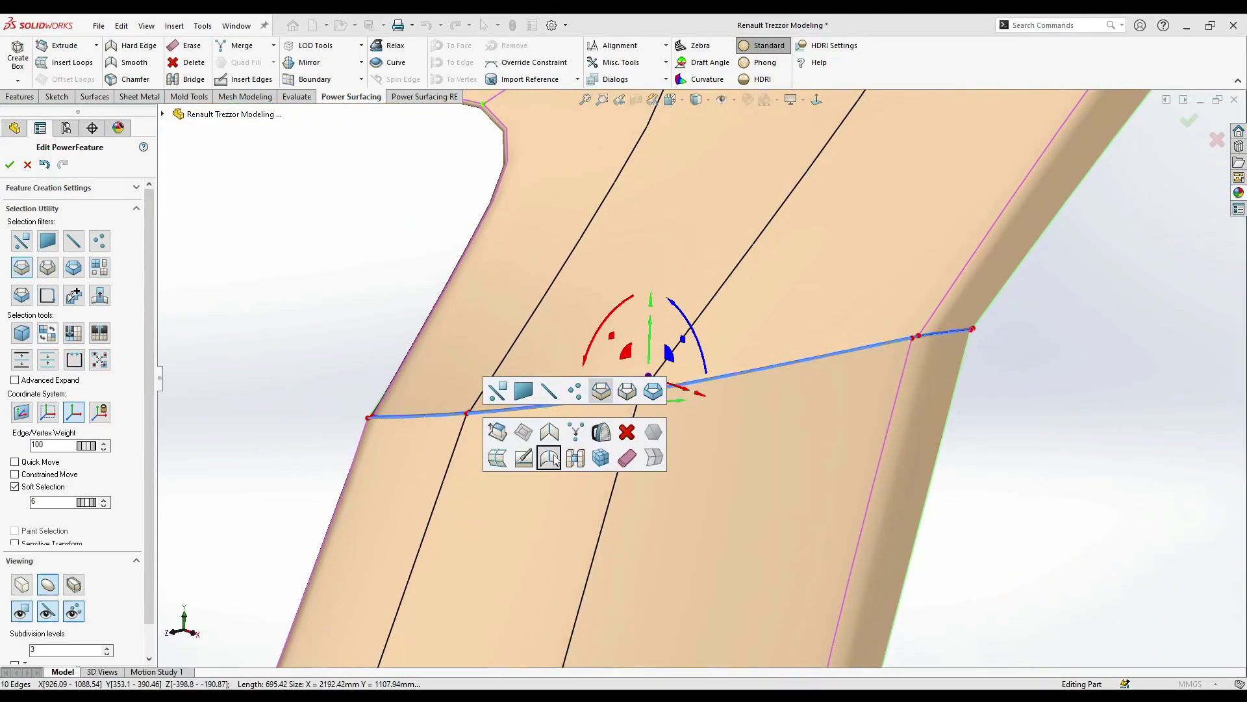
pyautogui.click(549, 459)
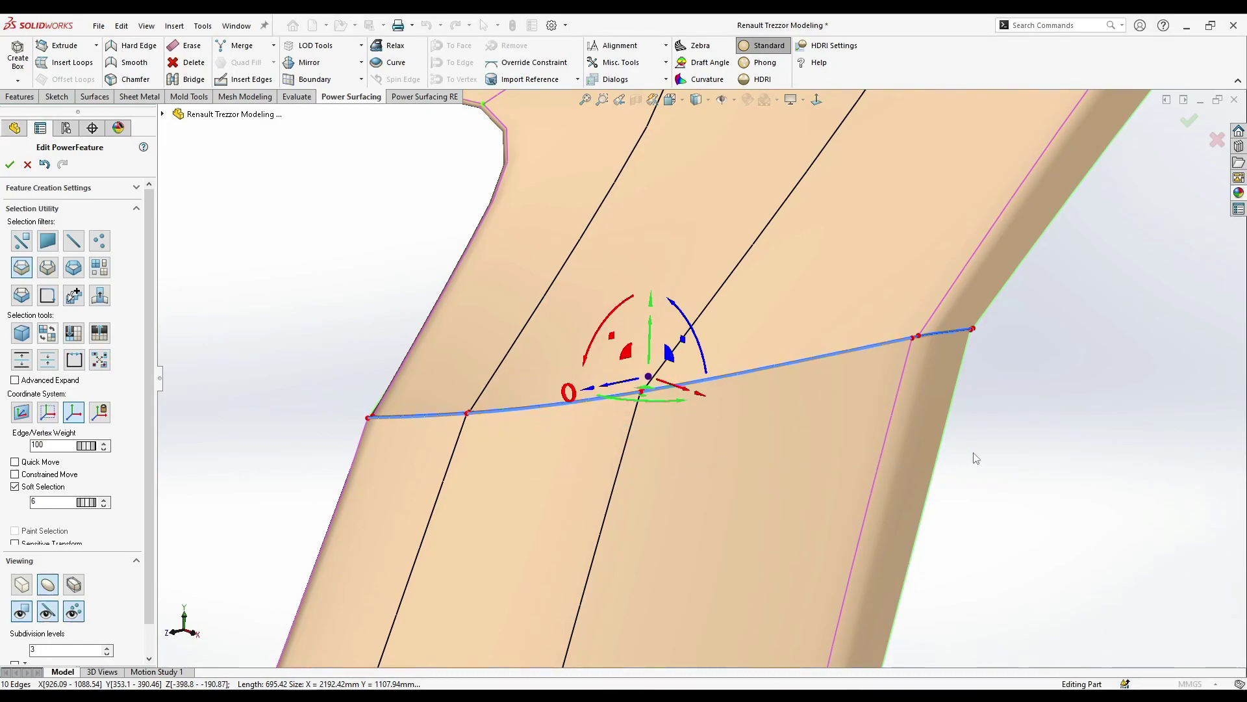
pyautogui.click(1028, 459)
pyautogui.scroll(2, 1027, 459)
pyautogui.moveTo(1027, 459); pyautogui.dragTo(929, 479, button='middle')
pyautogui.hotkey('ctrl', 'z')
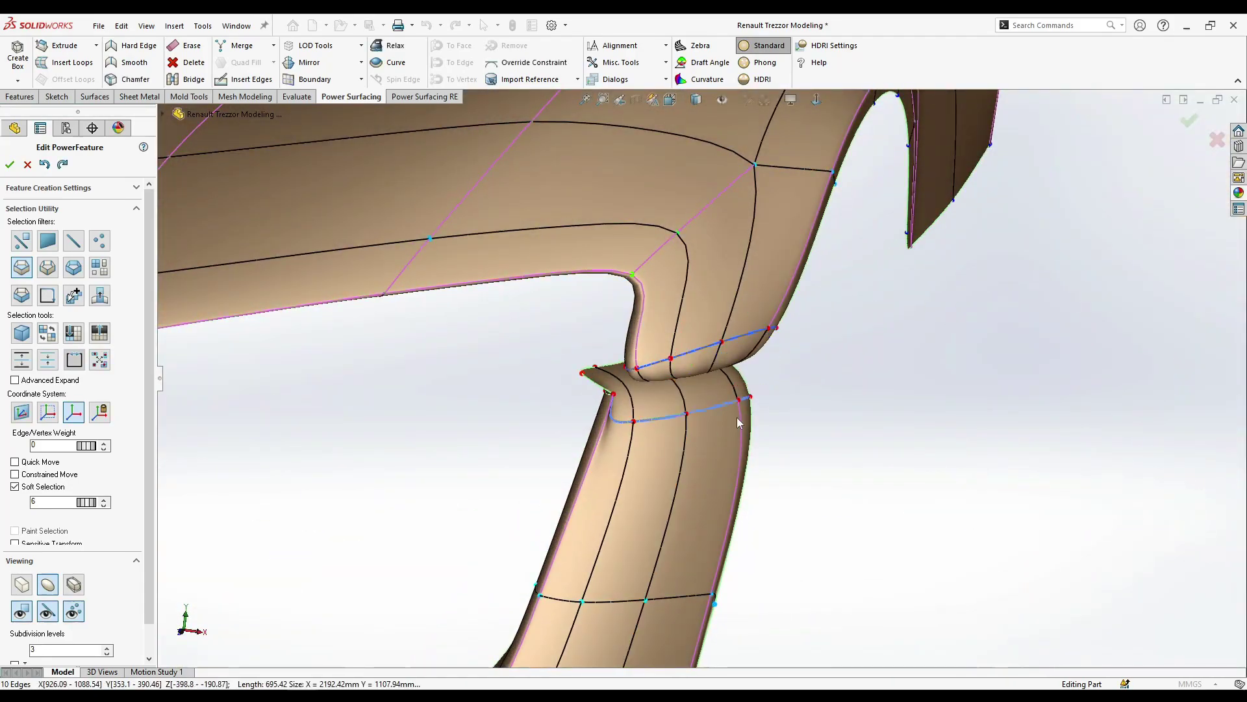
pyautogui.click(818, 410)
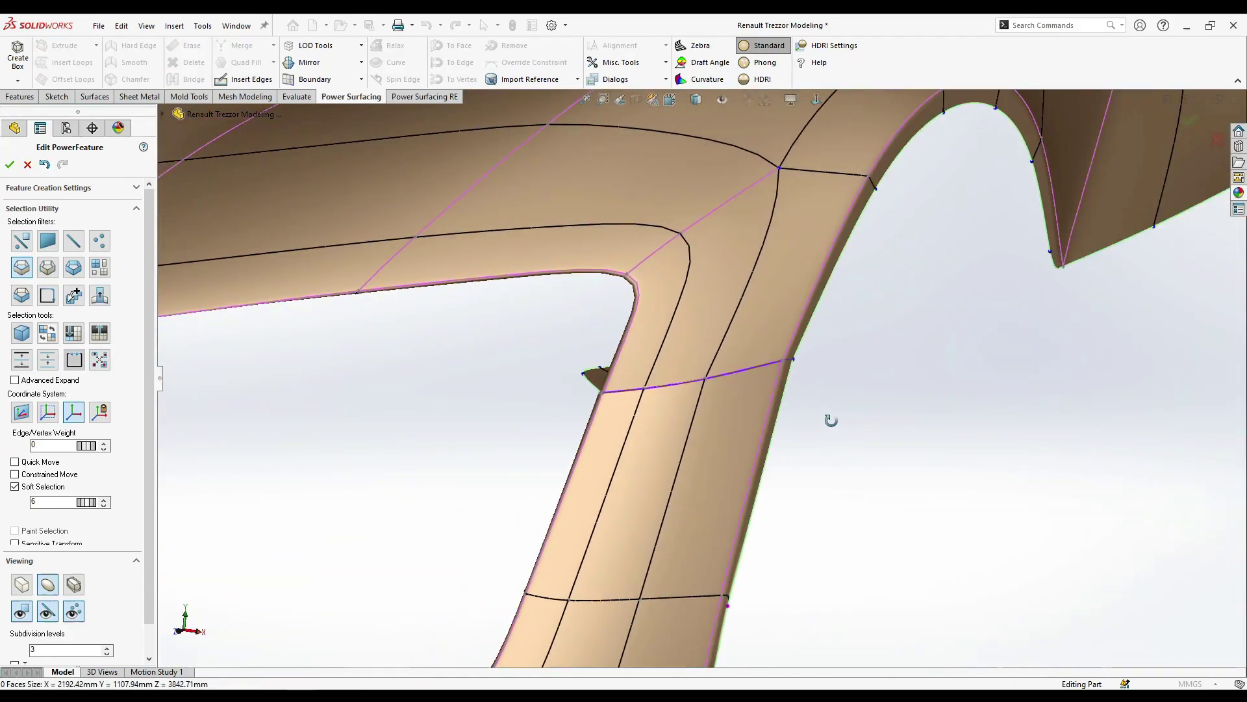
# - Apply Smooth to the vertex at the notch on the pillar's wheel-arch edge, using the minimum edge weight of 0
pyautogui.moveTo(818, 410); pyautogui.dragTo(687, 477, button='middle')
pyautogui.scroll(-2, 676, 351)
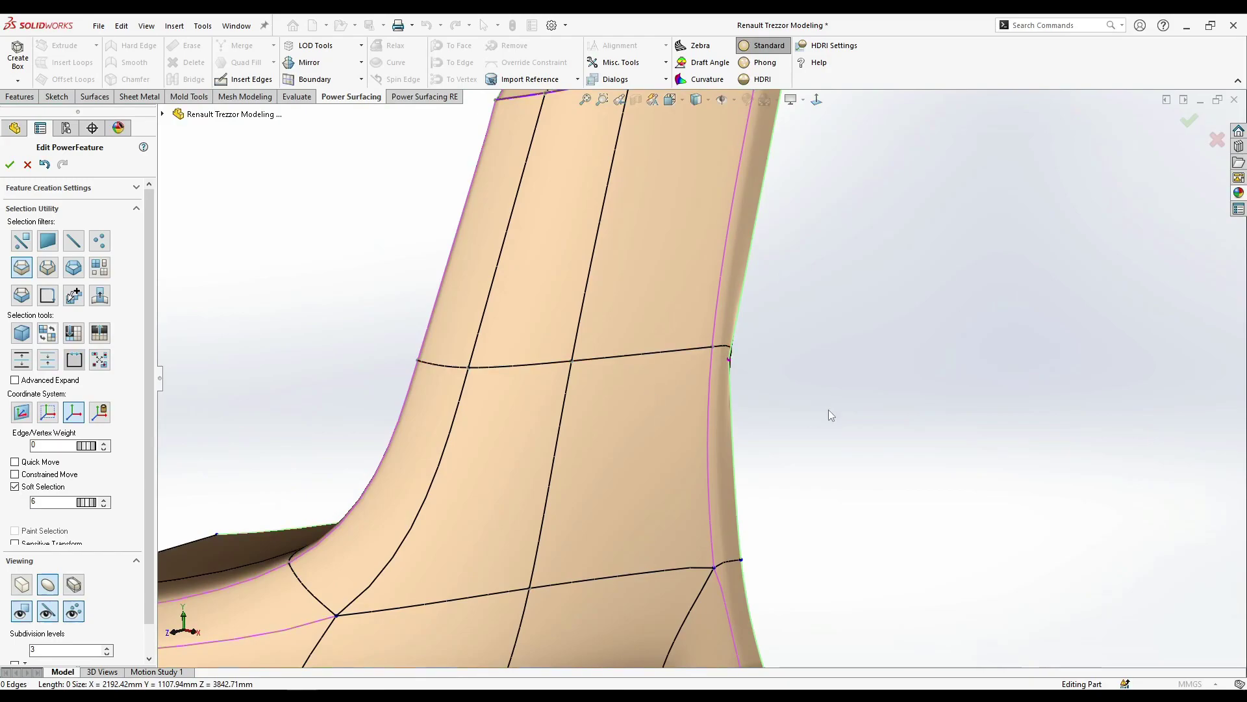
pyautogui.scroll(-2, 829, 414)
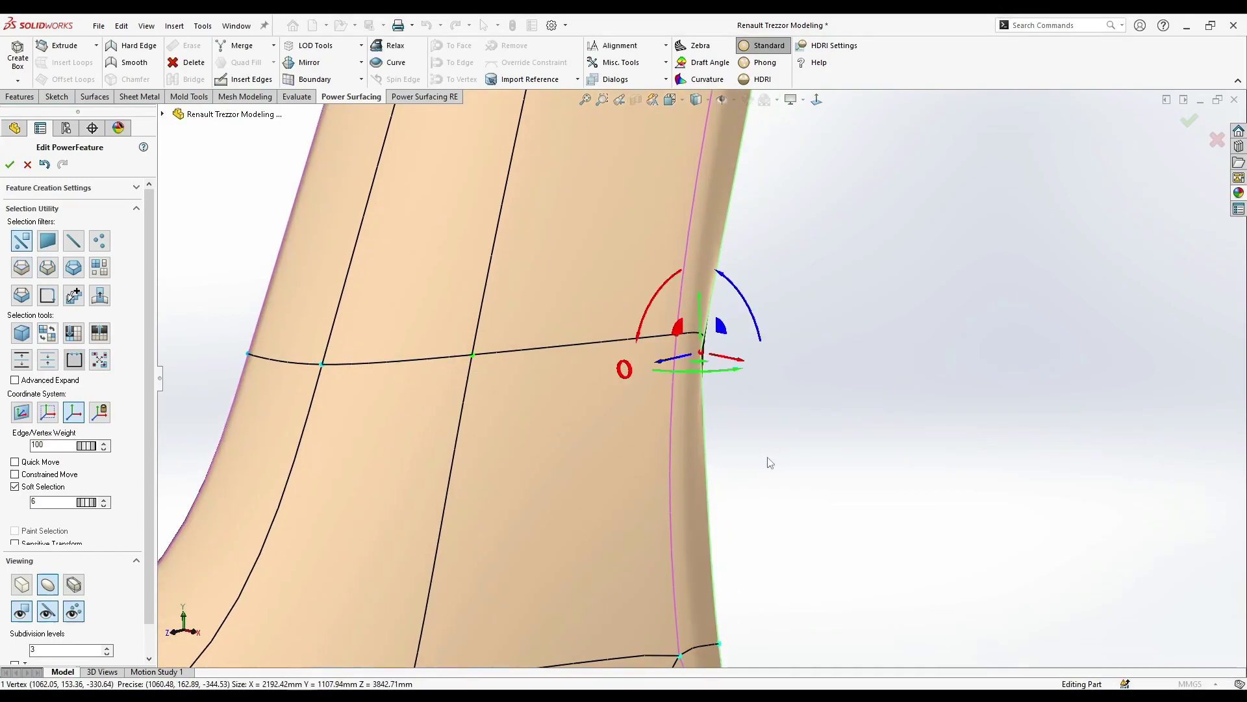
pyautogui.moveTo(767, 458); pyautogui.dragTo(827, 464, button='middle')
pyautogui.click(790, 499)
pyautogui.scroll(-2, 731, 354)
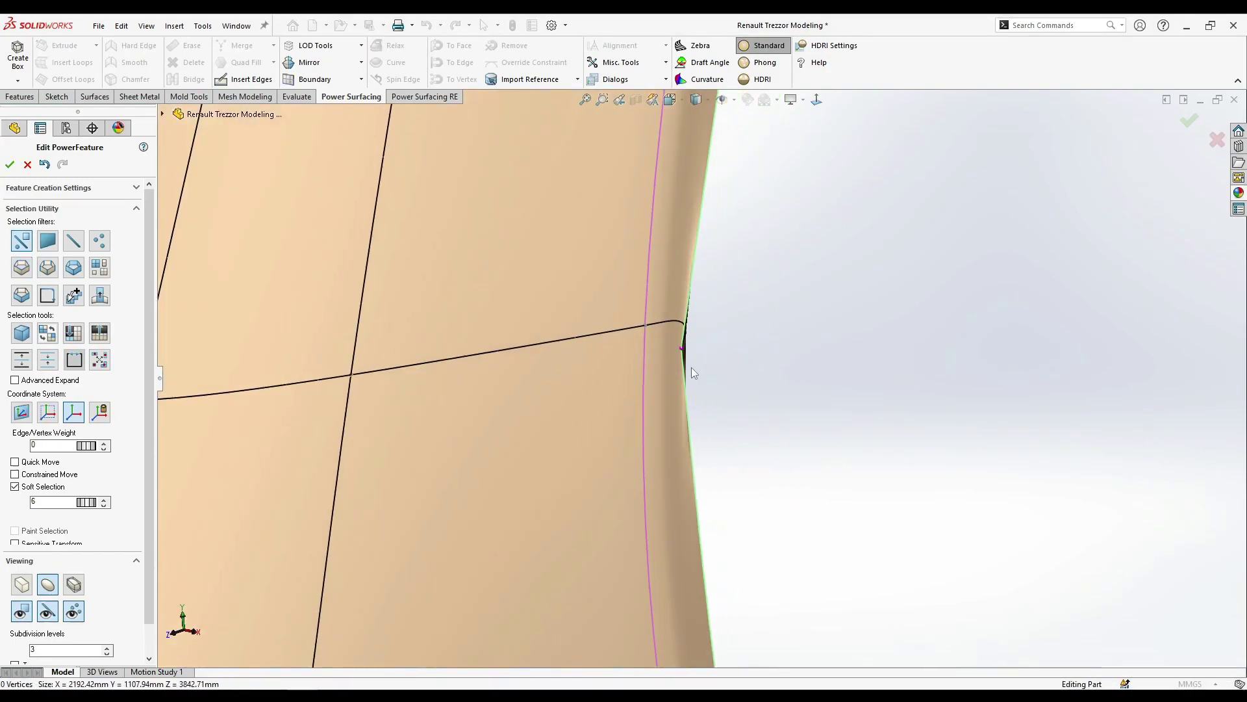
pyautogui.click(682, 351)
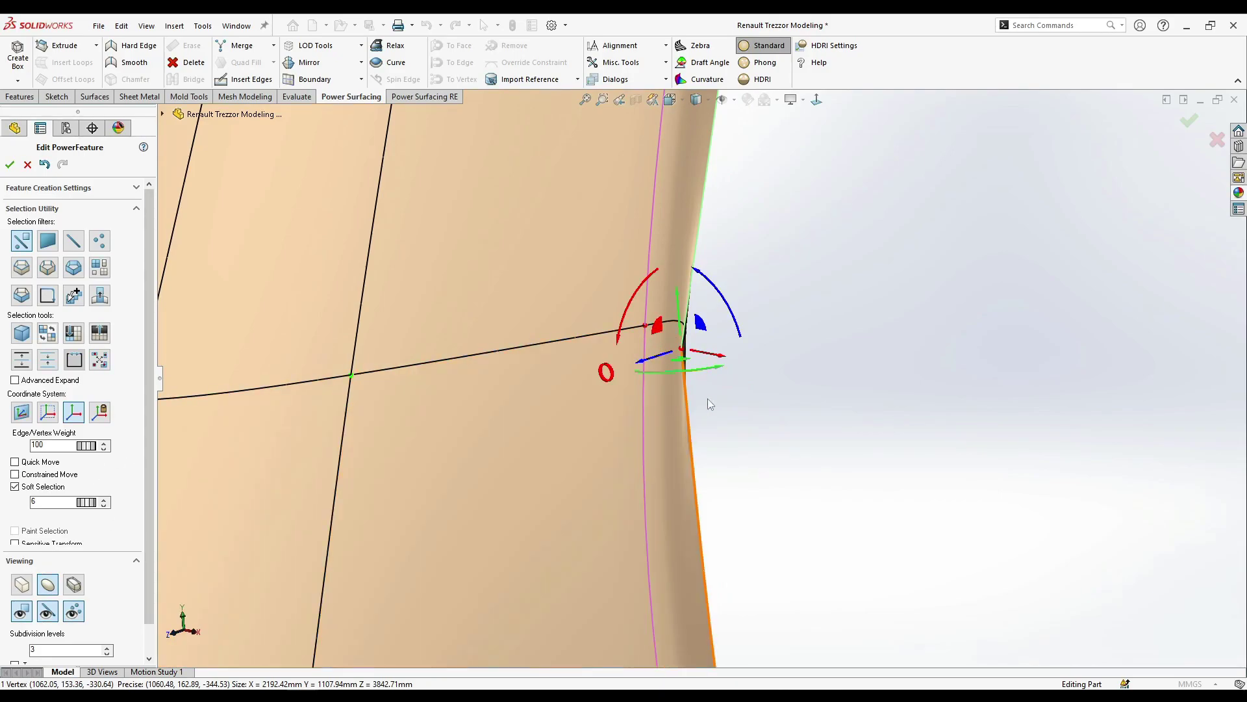
pyautogui.rightClick(726, 398)
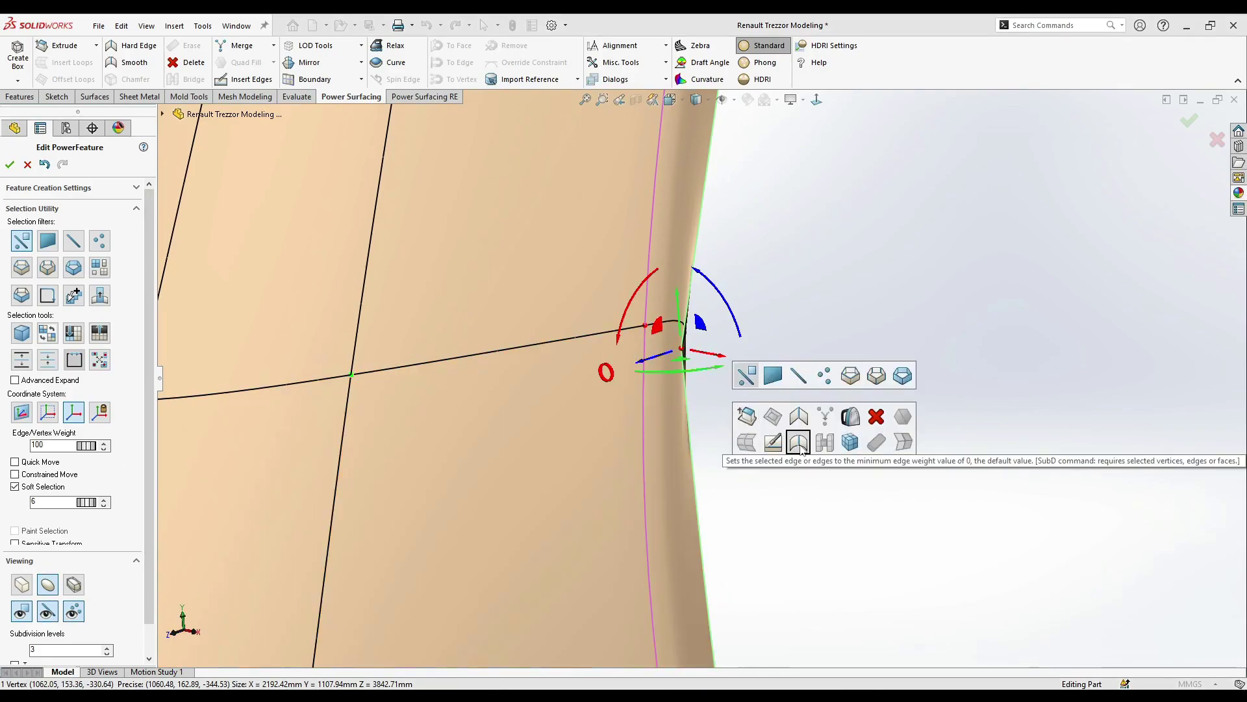
pyautogui.click(798, 443)
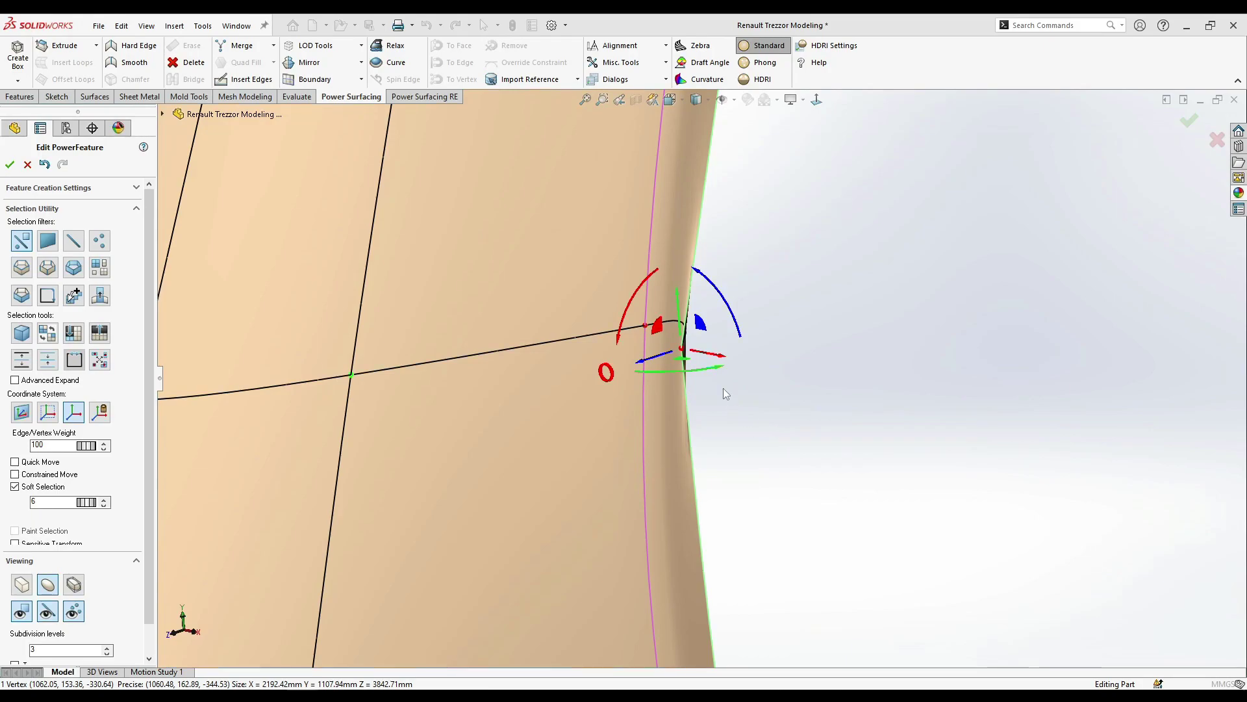
# - Open Level Of Detail 2 for editing and display the body as its faceted control mesh
pyautogui.moveTo(889, 378); pyautogui.dragTo(789, 147, button='middle')
pyautogui.scroll(2, 758, 287)
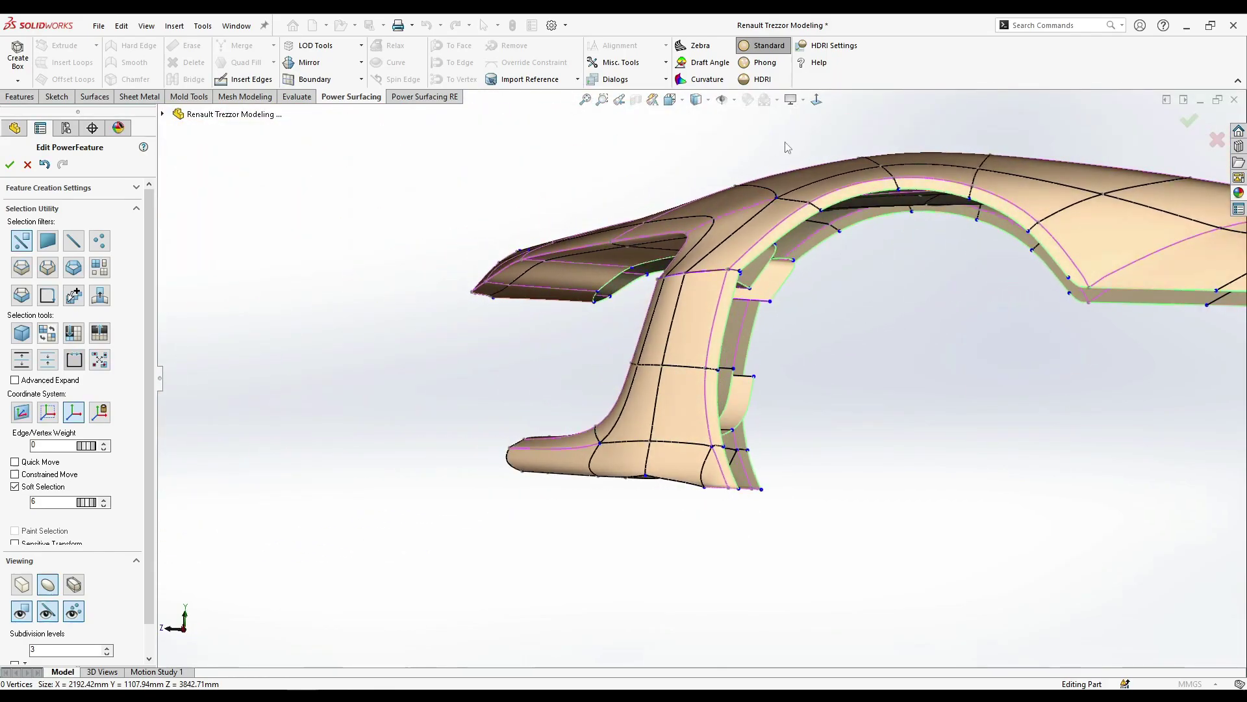
pyautogui.scroll(-5, 735, 287)
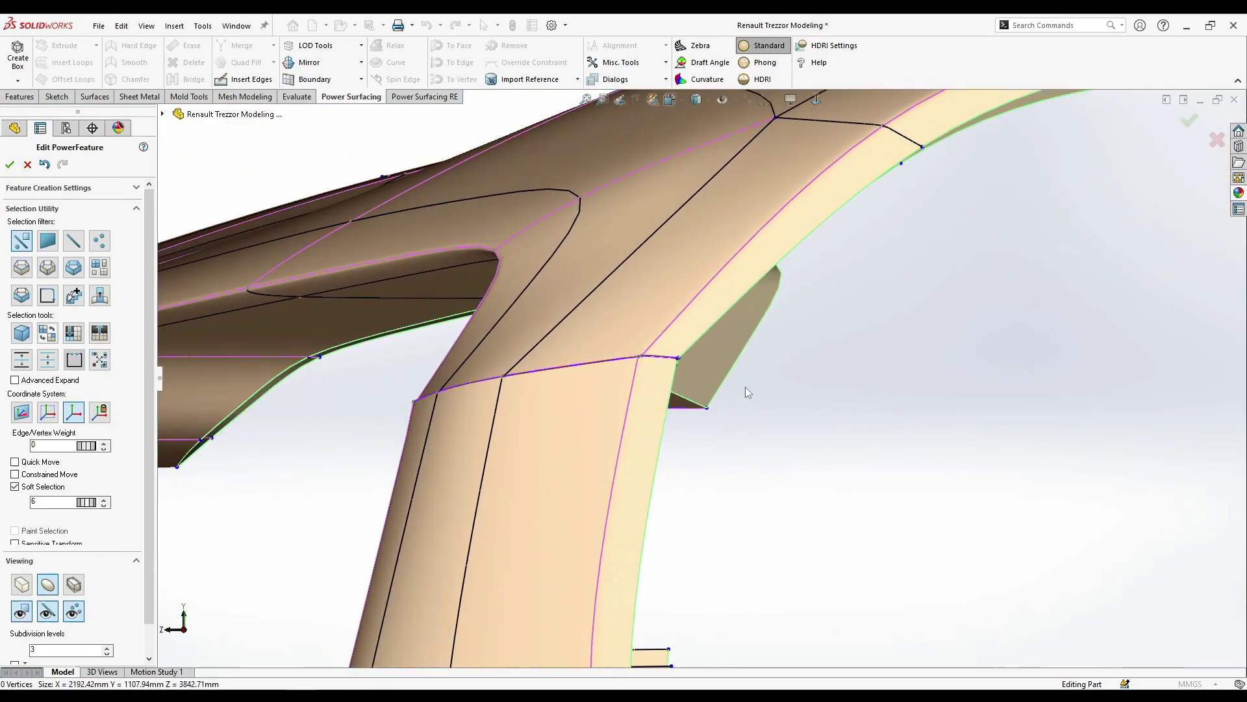
pyautogui.click(742, 356)
pyautogui.moveTo(742, 357); pyautogui.dragTo(811, 426, button='middle')
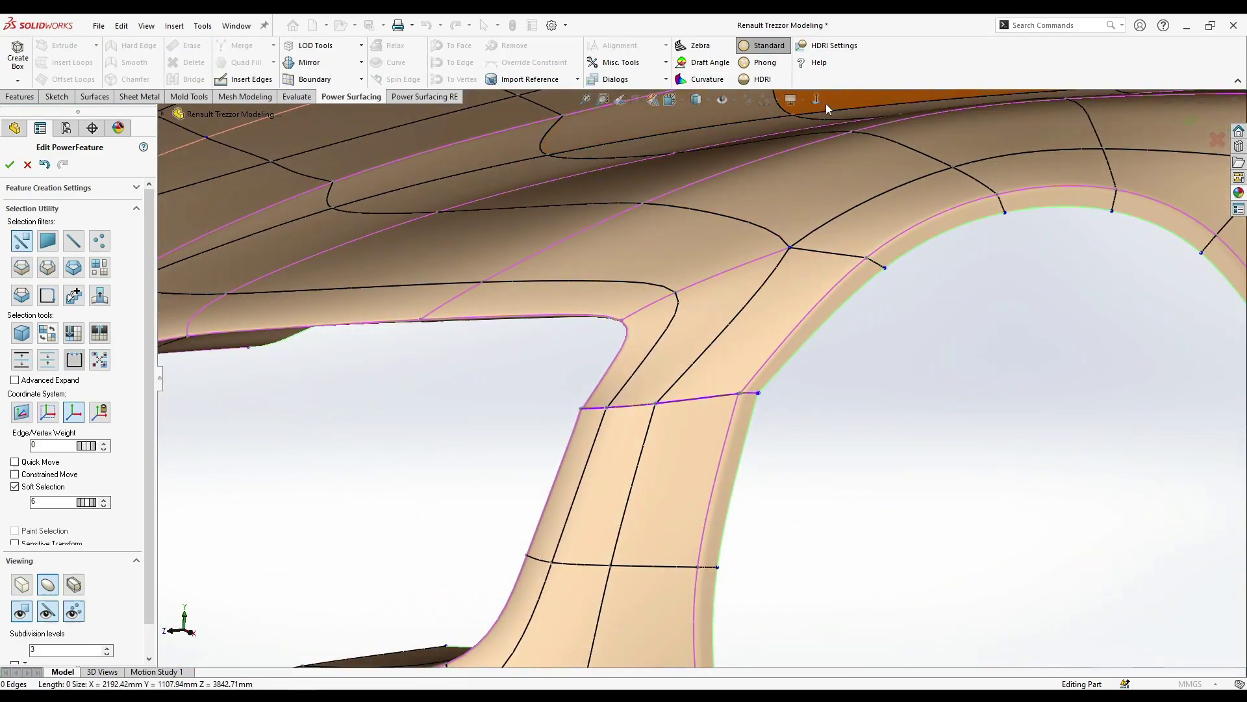
pyautogui.moveTo(826, 108); pyautogui.dragTo(599, 369, button='middle')
pyautogui.scroll(-2, 553, 314)
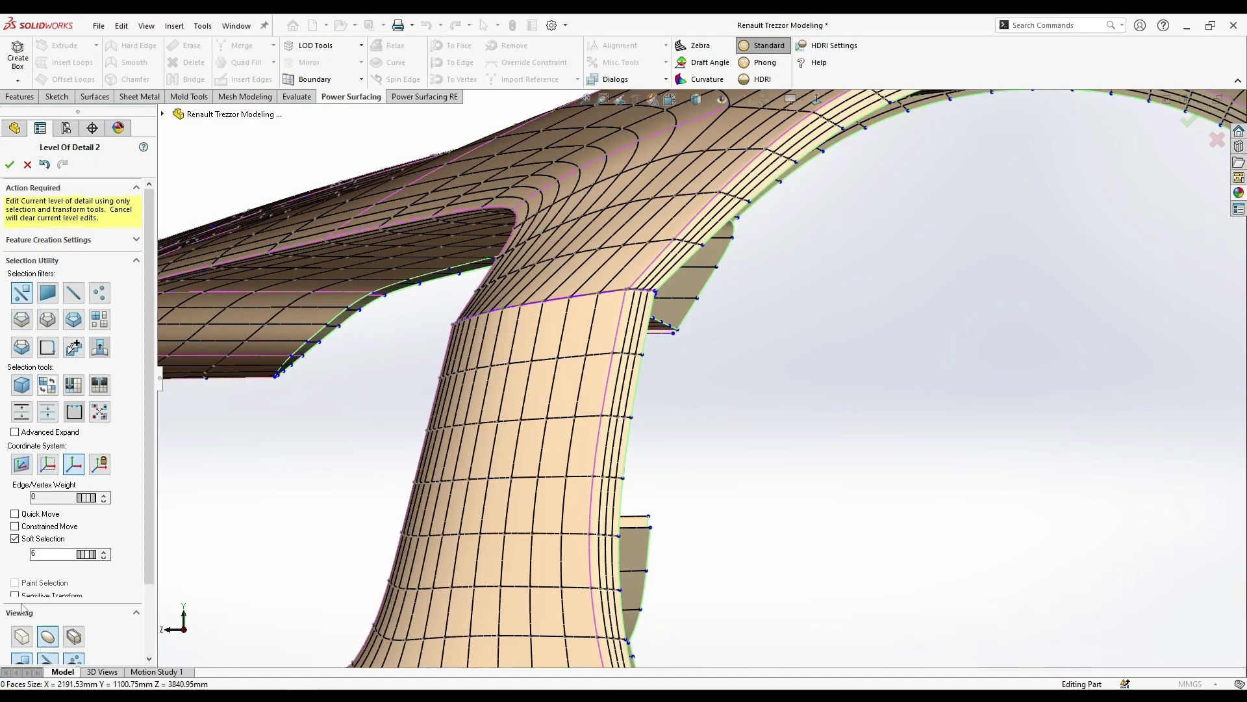
pyautogui.click(21, 637)
pyautogui.scroll(-2, 544, 302)
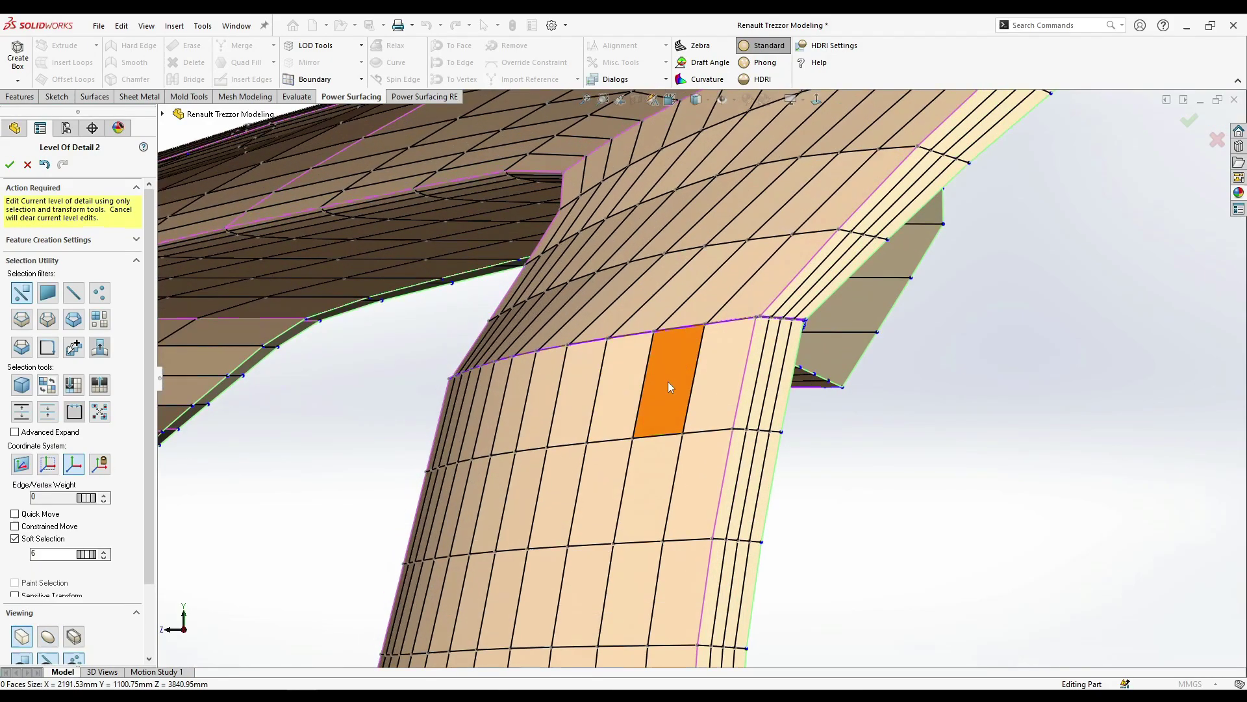
# - Select the edge loop along the pillar seam, with loop selection set to stop at corners
pyautogui.click(569, 390)
pyautogui.moveTo(569, 390); pyautogui.dragTo(849, 446, button='middle')
pyautogui.scroll(4, 850, 447)
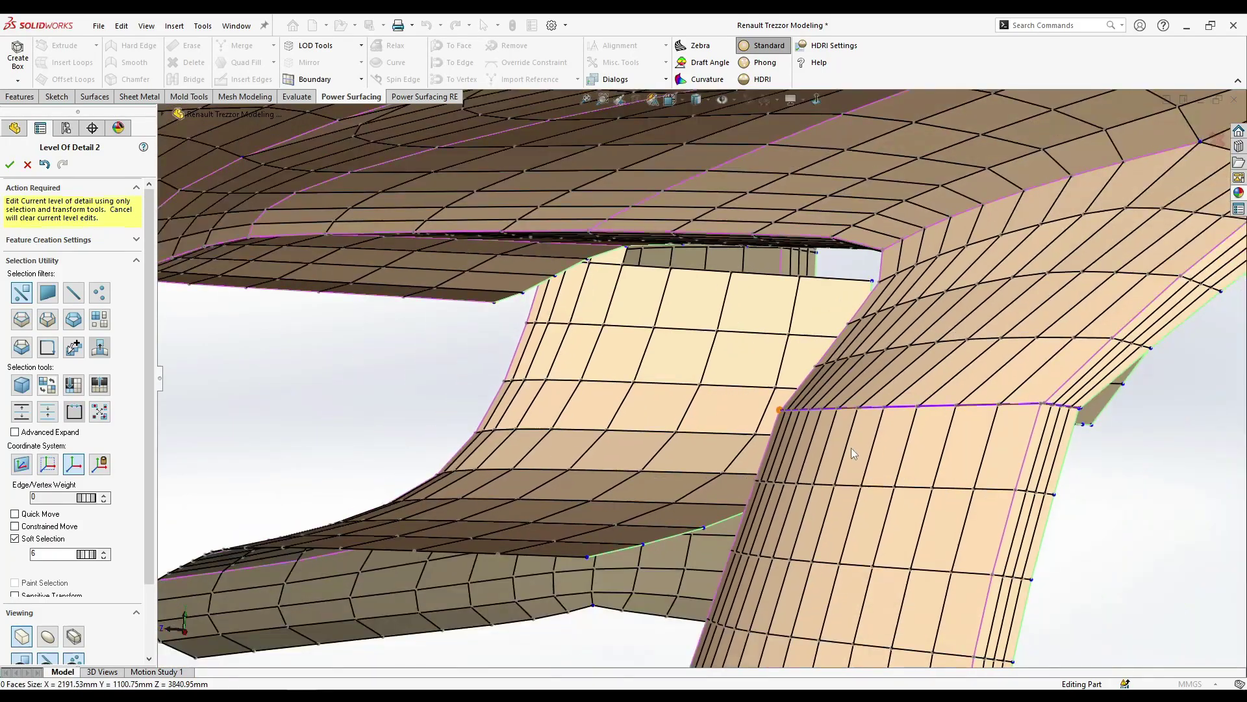
pyautogui.scroll(-5, 838, 431)
pyautogui.rightClick(833, 426)
pyautogui.click(922, 397)
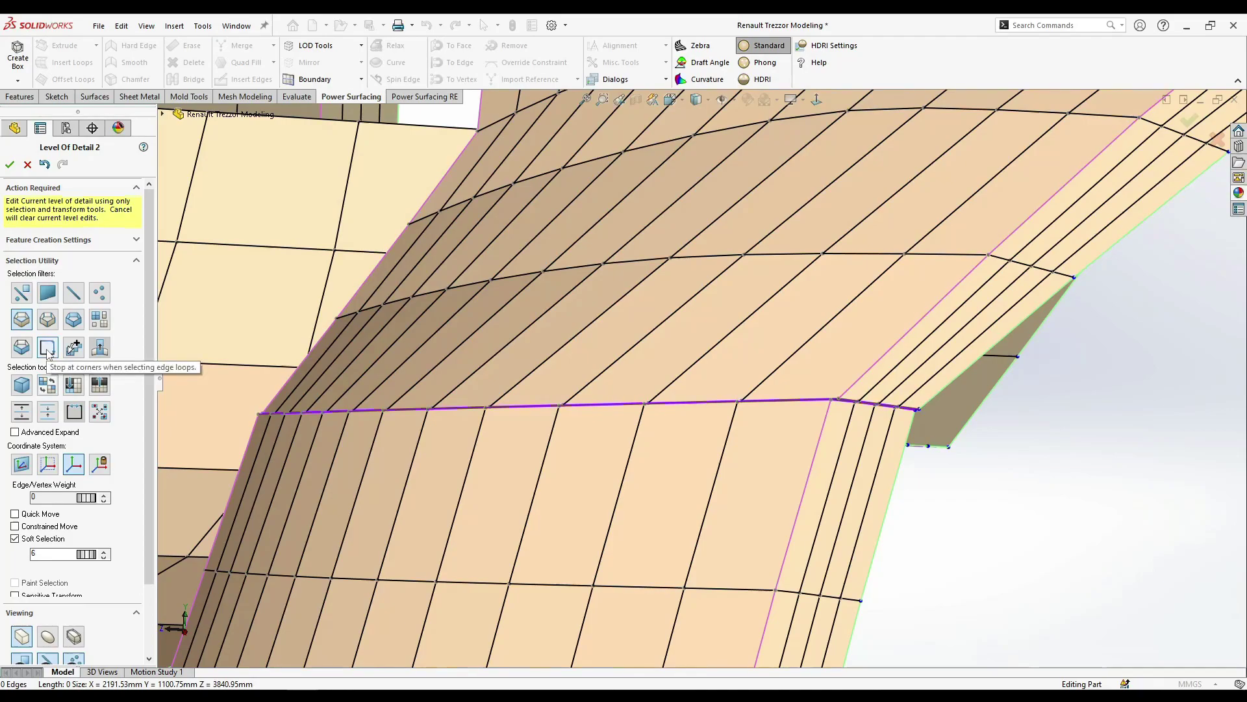
pyautogui.click(520, 407)
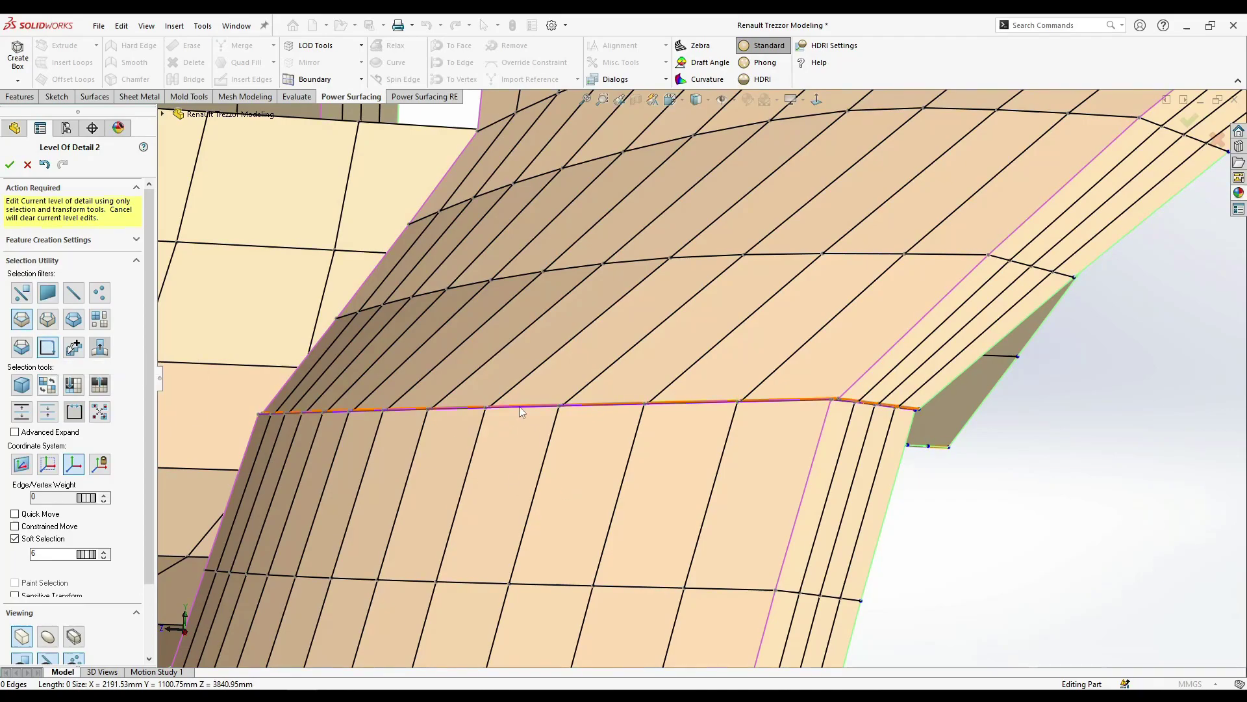
pyautogui.scroll(3, 516, 407)
pyautogui.moveTo(466, 398); pyautogui.dragTo(629, 454, button='middle')
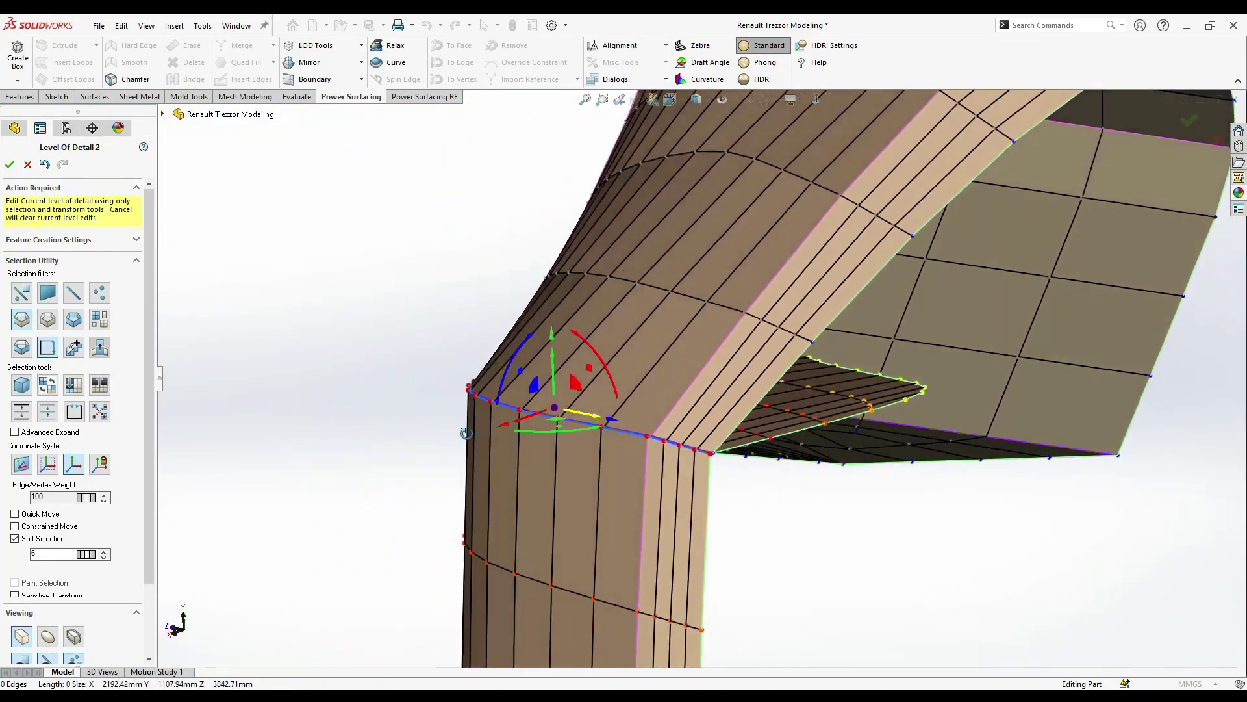
# - Set Soft Selection to 2 and move the pillar seam's edge loop together with the neighbouring mesh rows
pyautogui.scroll(-3, 629, 453)
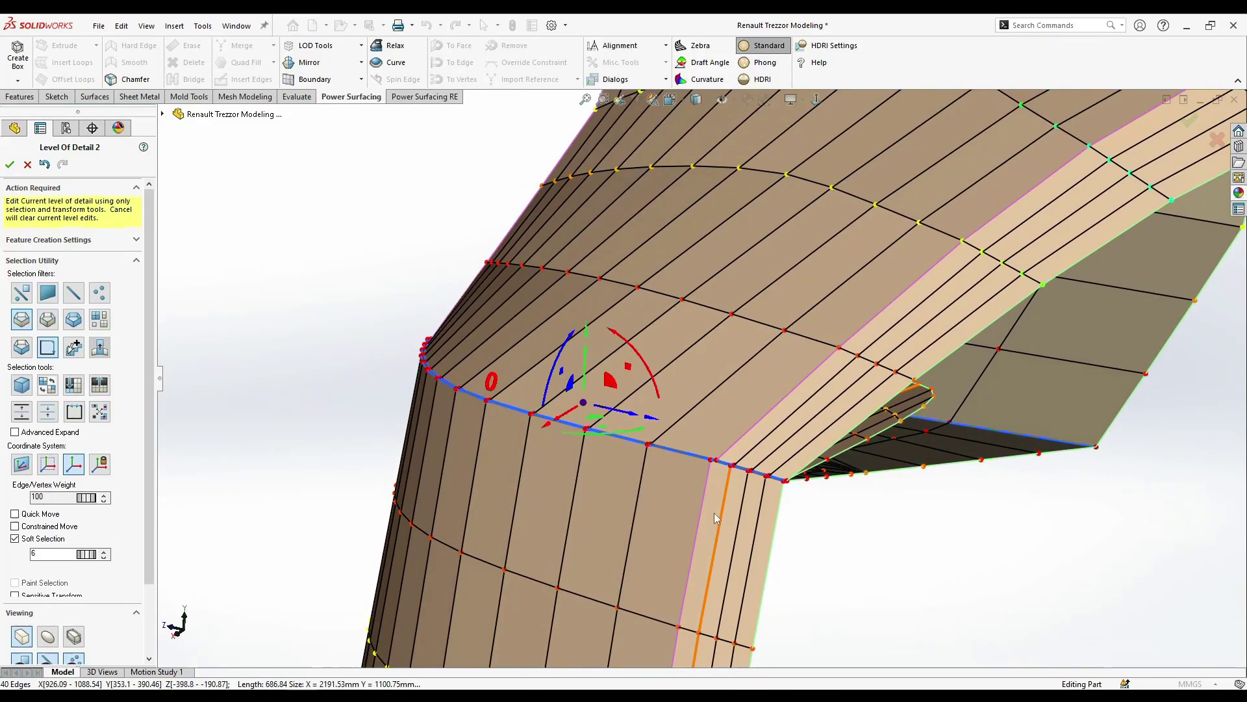
pyautogui.moveTo(715, 513); pyautogui.dragTo(826, 478, button='middle')
pyautogui.scroll(4, 813, 474)
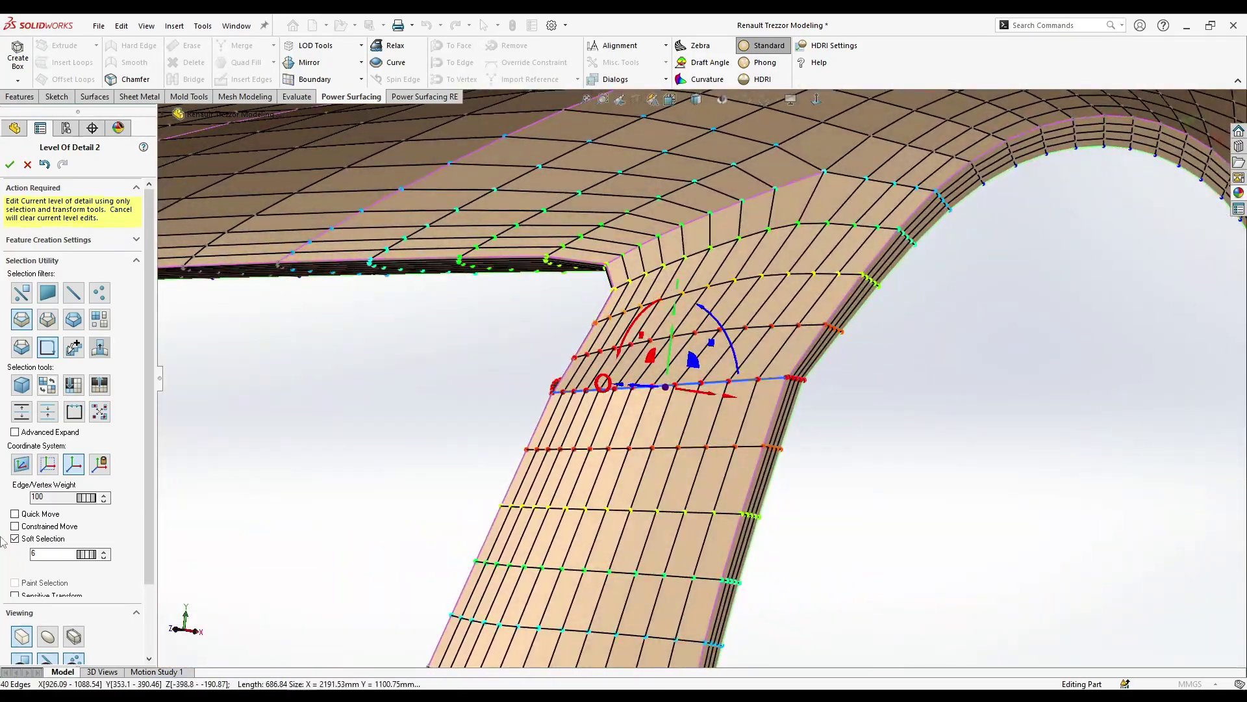
pyautogui.moveTo(35, 543); pyautogui.dragTo(844, 468, button='middle')
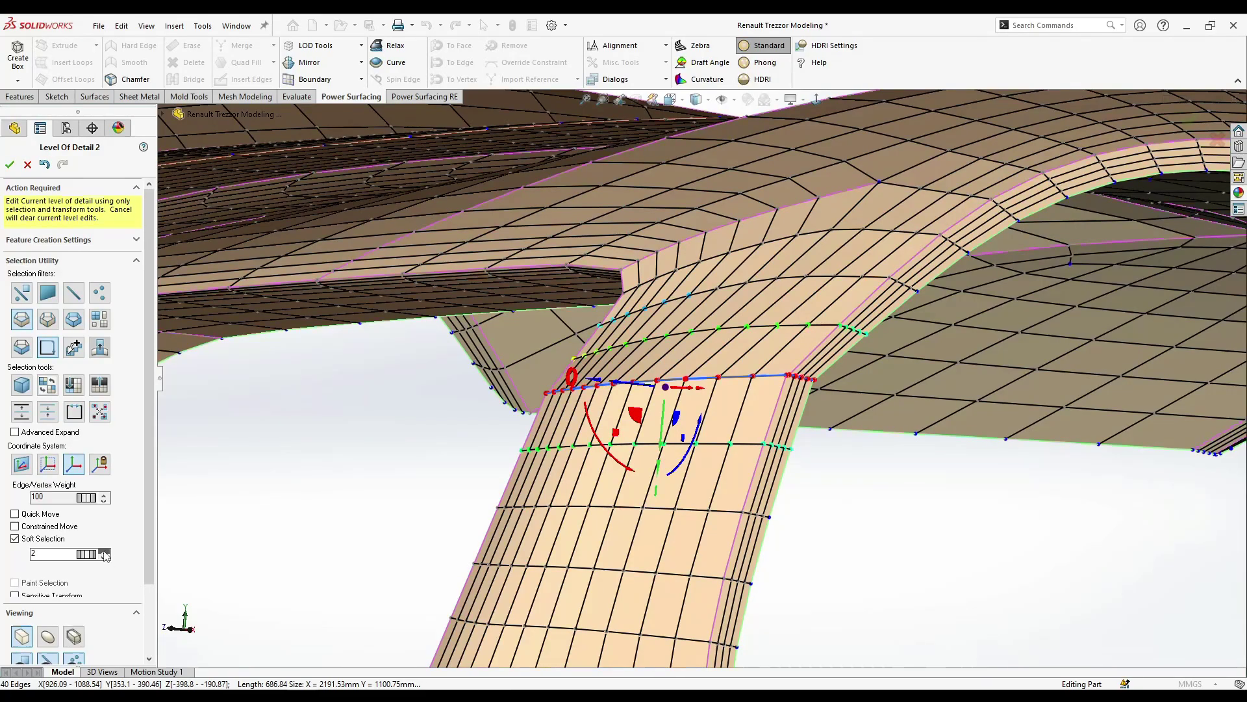
pyautogui.moveTo(755, 508); pyautogui.dragTo(642, 372, button='middle')
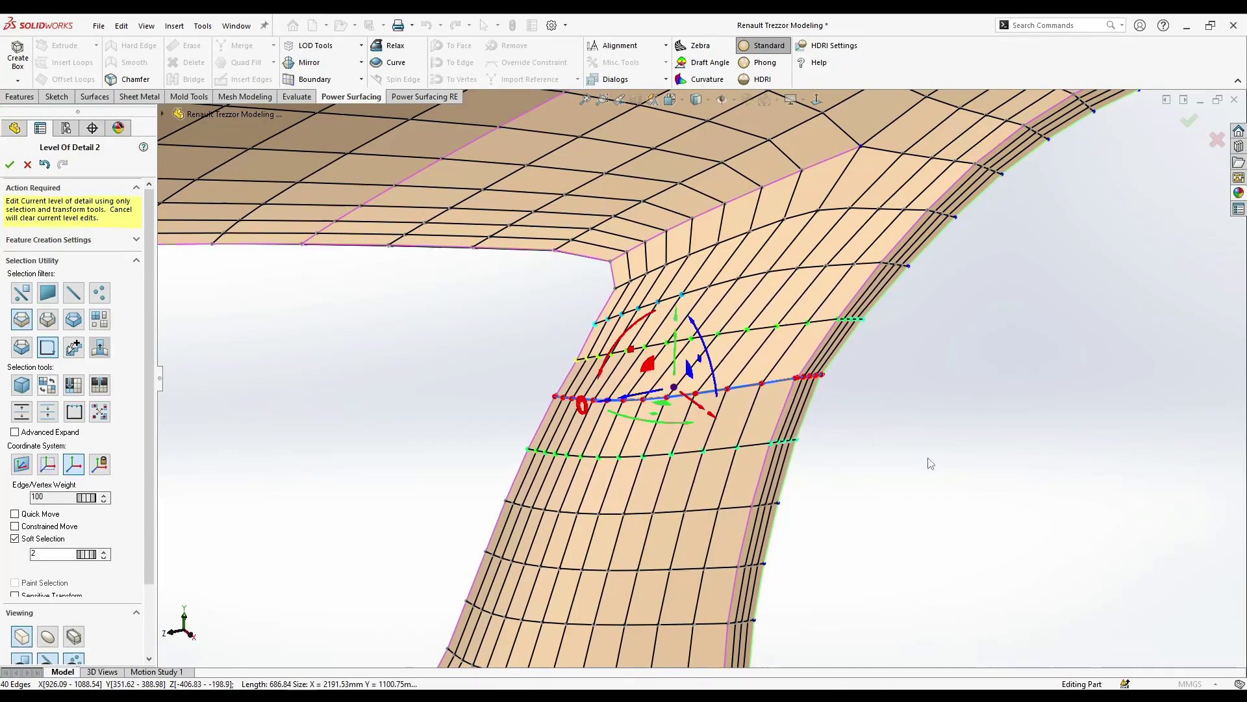
pyautogui.moveTo(930, 463); pyautogui.dragTo(795, 603, button='middle')
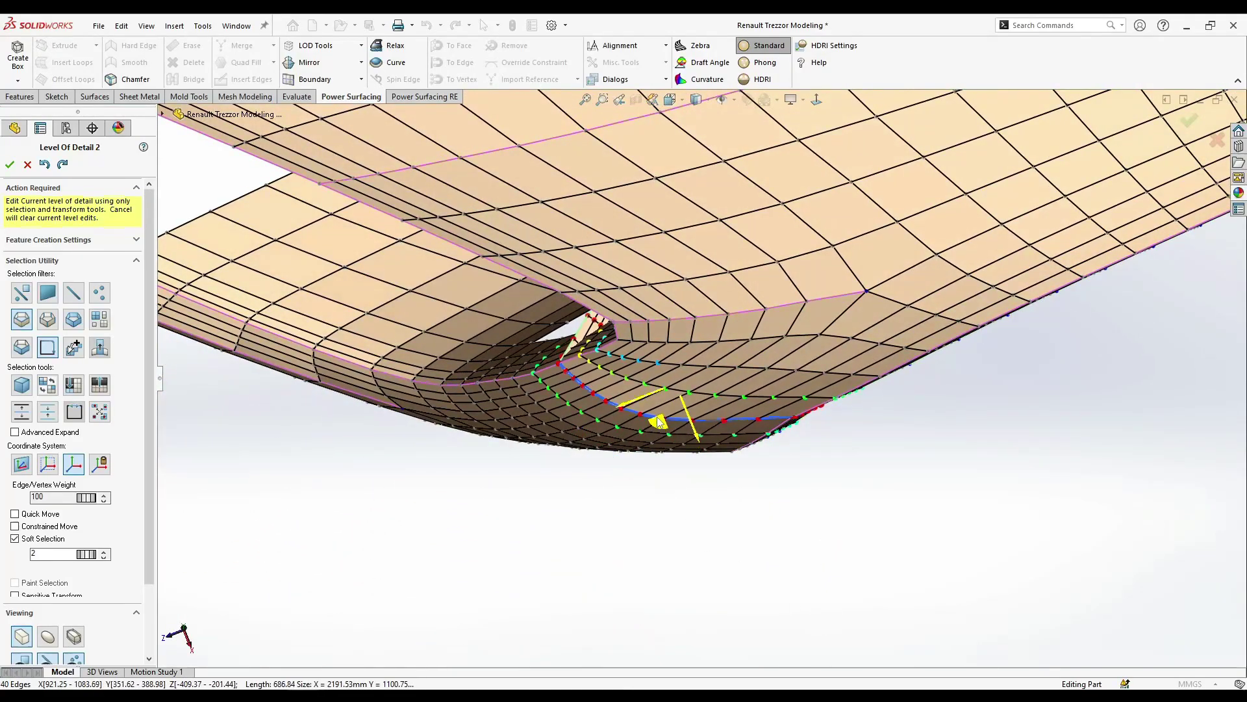
# - Turn off Soft Selection, fine-tune the position of the pillar seam's edge loop, and clear the selection
pyautogui.moveTo(688, 423); pyautogui.dragTo(590, 361, button='middle')
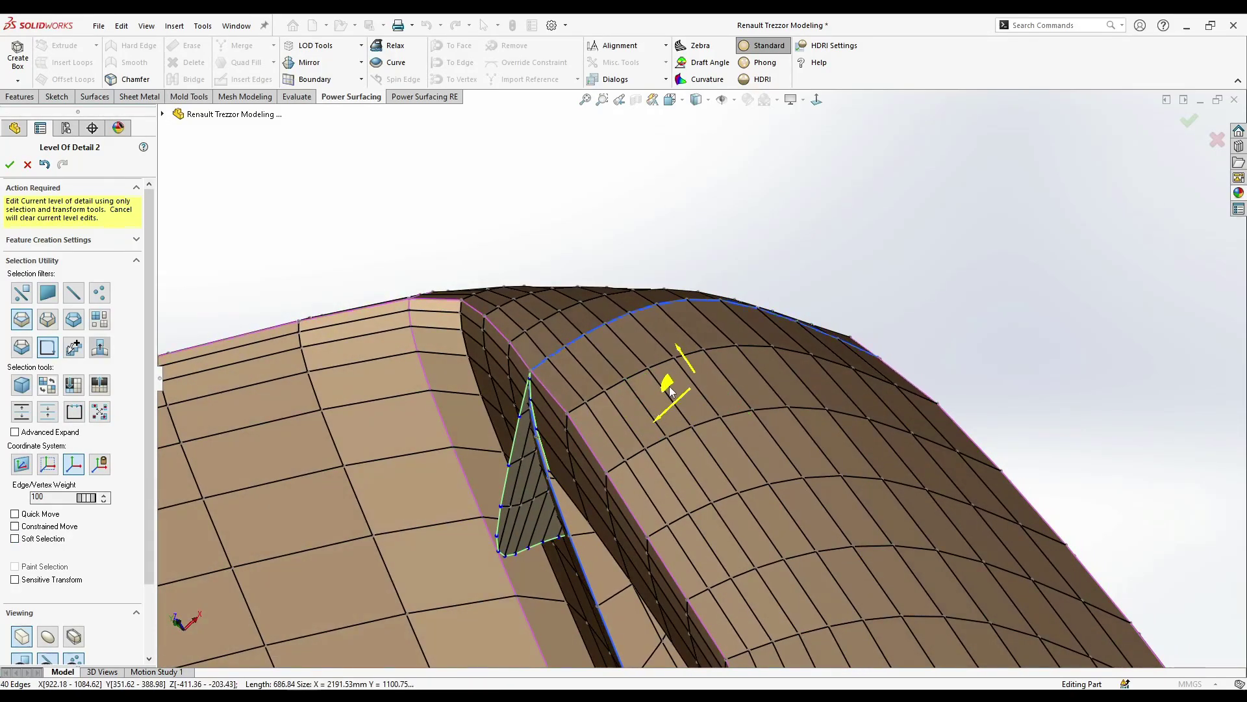
pyautogui.moveTo(671, 390); pyautogui.dragTo(539, 318, button='middle')
pyautogui.scroll(-3, 688, 377)
pyautogui.scroll(4, 687, 377)
pyautogui.scroll(-4, 539, 318)
pyautogui.moveTo(517, 375); pyautogui.dragTo(549, 375)
pyautogui.moveTo(550, 374); pyautogui.dragTo(699, 452, button='middle')
pyautogui.moveTo(714, 450); pyautogui.dragTo(707, 458)
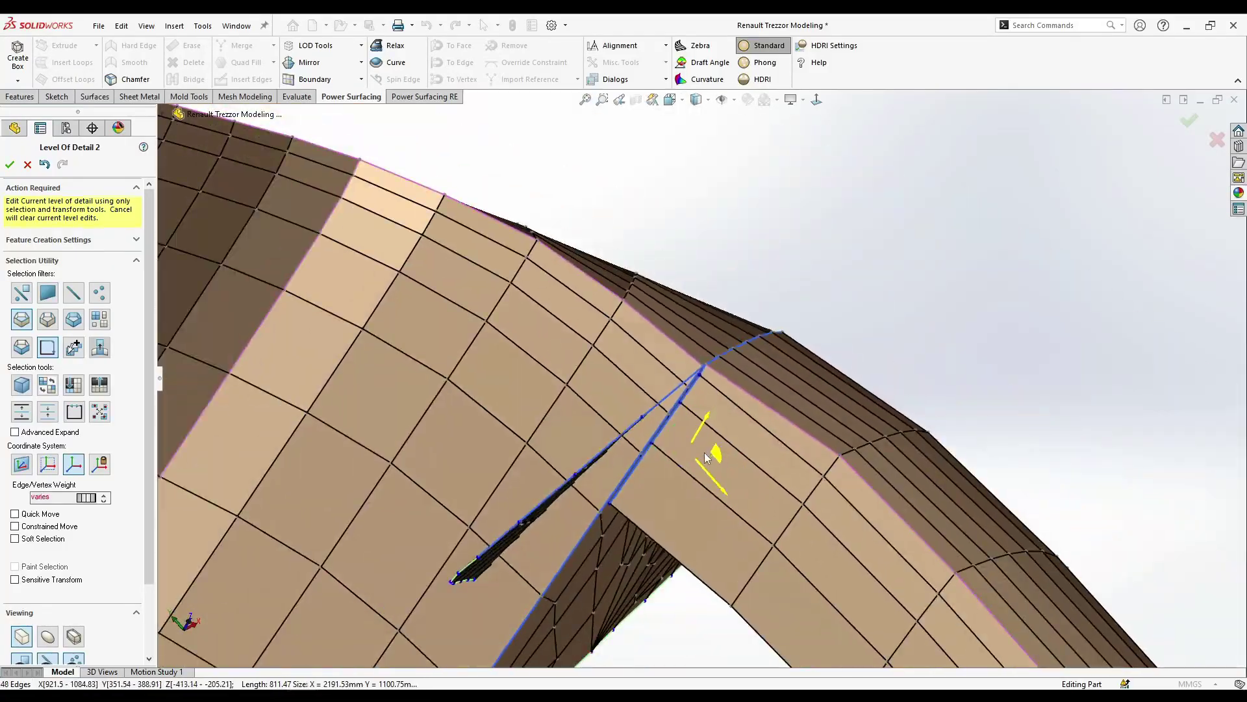
pyautogui.moveTo(924, 362); pyautogui.dragTo(881, 486, button='middle')
pyautogui.click(881, 486)
# - Clear the edge selection, switch back to the base control mesh, and inspect the pillar seam up close
pyautogui.scroll(-3, 708, 416)
pyautogui.moveTo(708, 416); pyautogui.dragTo(760, 548, button='middle')
pyautogui.moveTo(841, 616); pyautogui.dragTo(869, 633, button='middle')
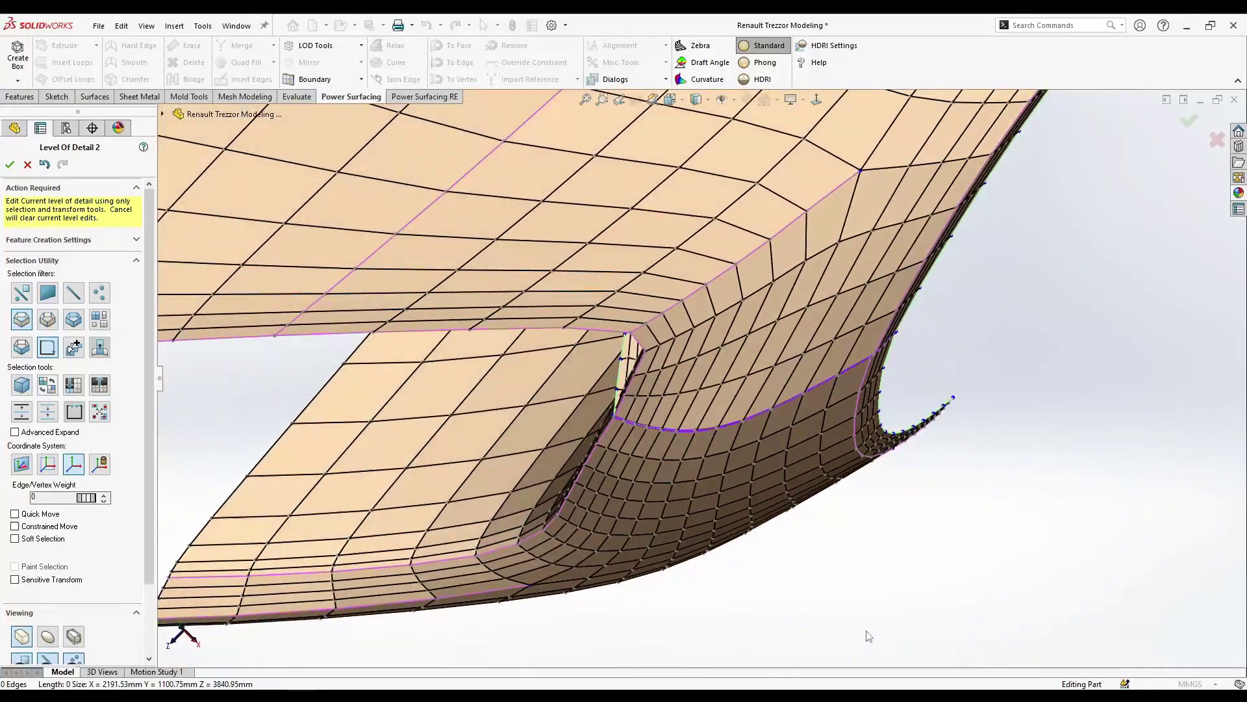
pyautogui.scroll(-7, 756, 401)
pyautogui.rightClick(686, 429)
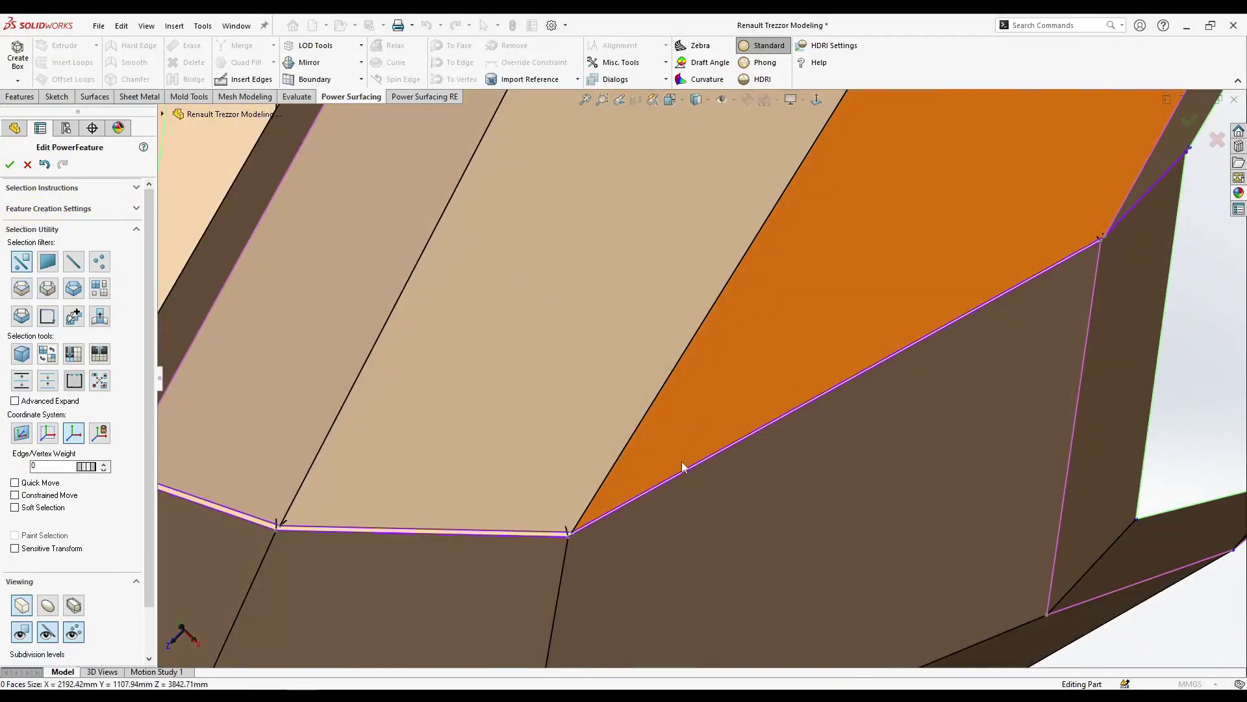
pyautogui.scroll(5, 682, 455)
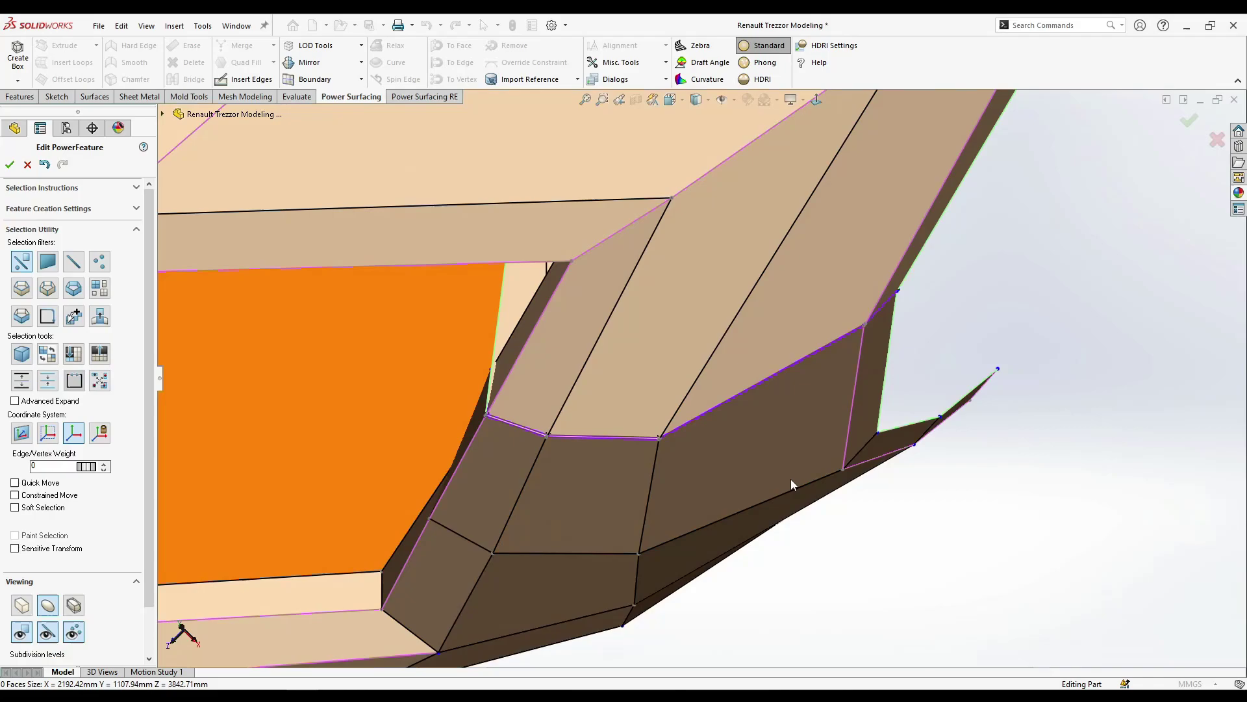
# - Display the body as a smooth surface with edges and vertices hidden, and examine the shading across the pillar seam
pyautogui.moveTo(679, 520); pyautogui.dragTo(777, 419, button='middle')
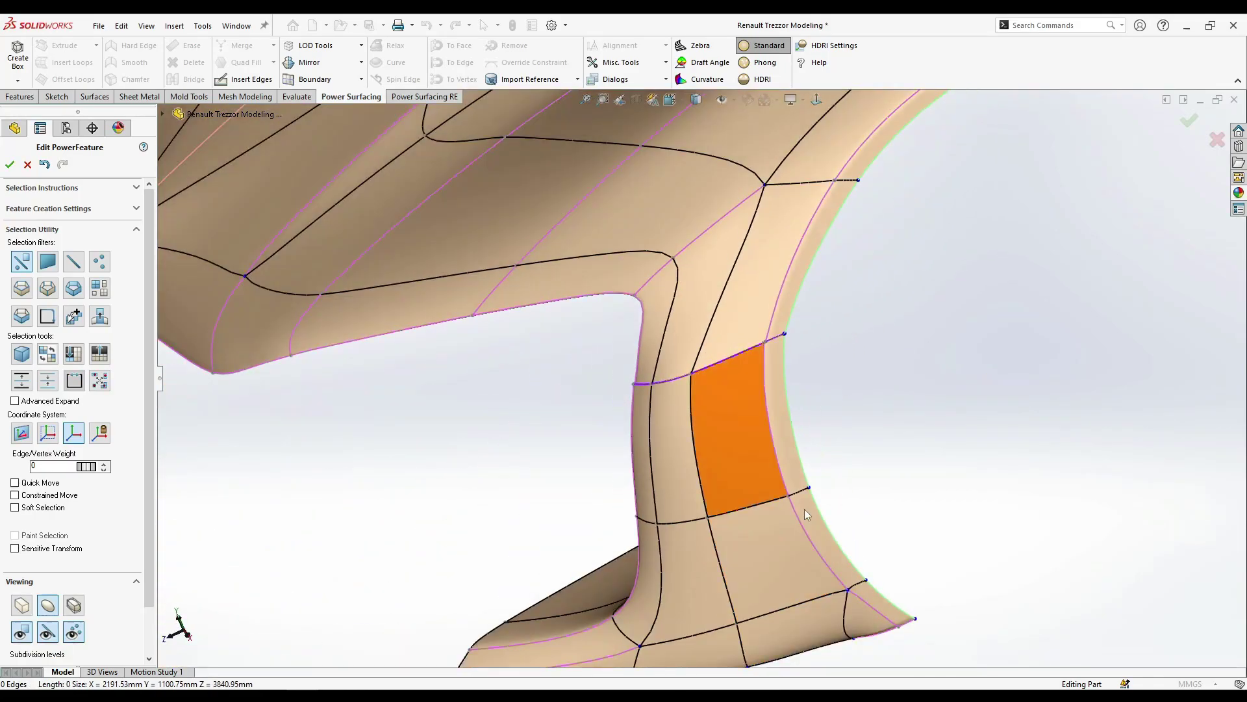
pyautogui.moveTo(804, 508); pyautogui.dragTo(862, 426, button='middle')
pyautogui.scroll(-4, 862, 426)
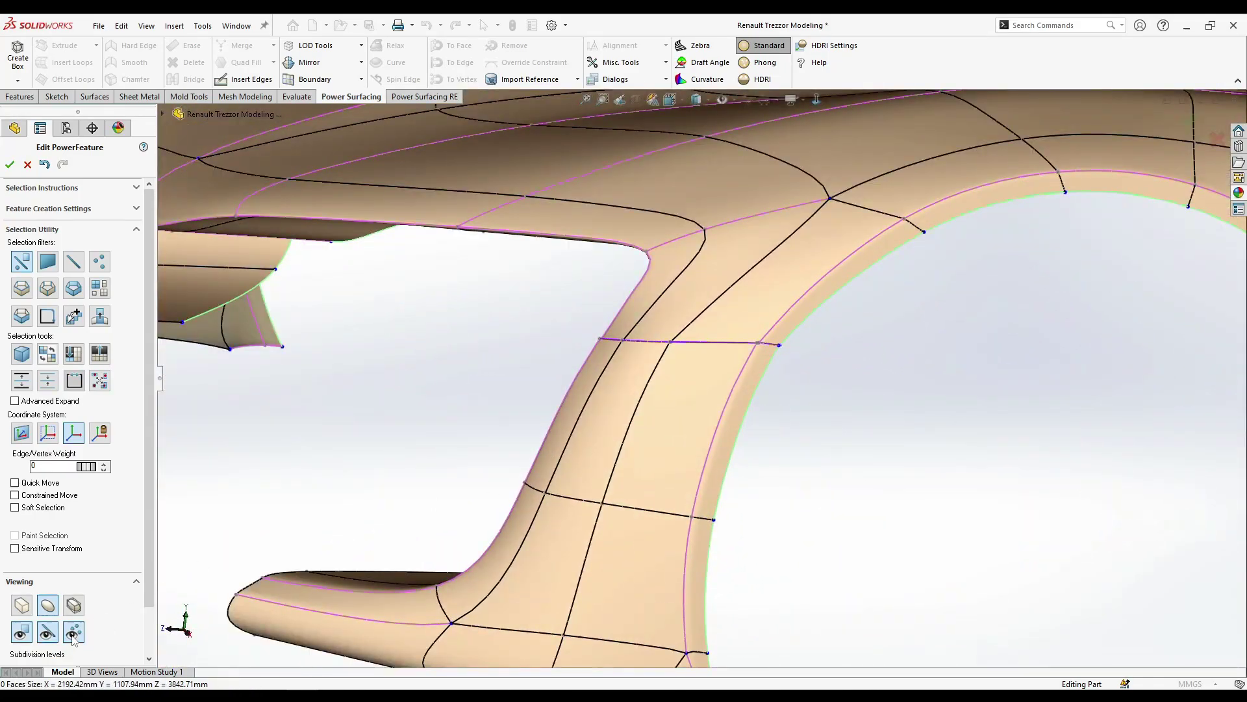
pyautogui.moveTo(515, 620); pyautogui.dragTo(890, 301, button='middle')
pyautogui.scroll(-4, 727, 372)
pyautogui.moveTo(727, 373); pyautogui.dragTo(891, 653, button='middle')
pyautogui.scroll(2, 810, 493)
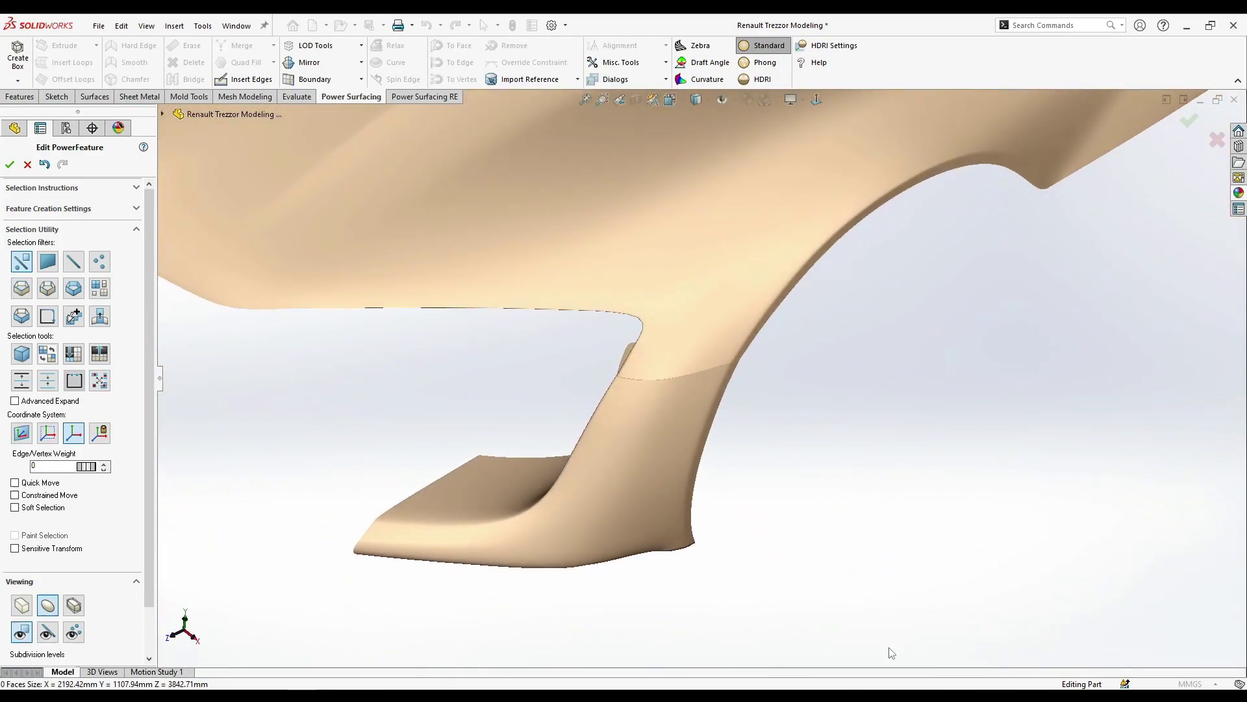
pyautogui.scroll(-3, 752, 408)
pyautogui.scroll(2, 852, 462)
pyautogui.moveTo(853, 462); pyautogui.dragTo(844, 486, button='middle')
pyautogui.scroll(-2, 660, 422)
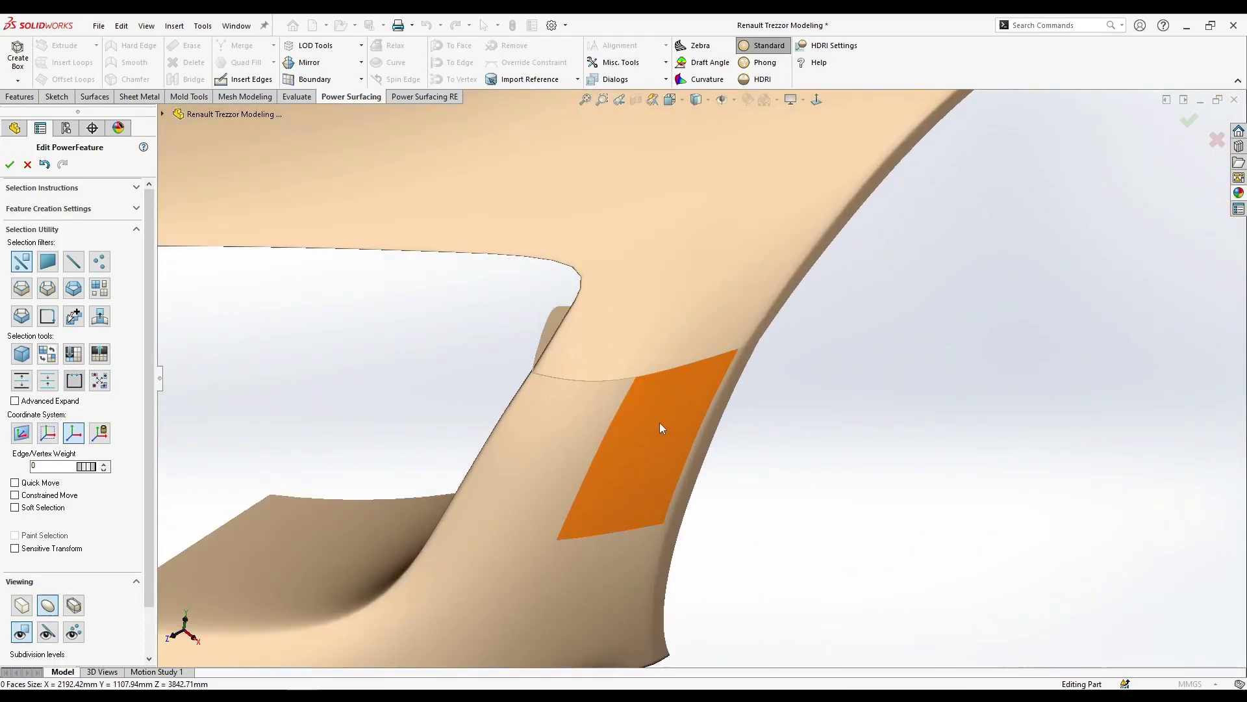
# - Show the faceted control mesh with its edges and vertices again, and examine the pillar seam at Level Of Detail 2
pyautogui.click(20, 607)
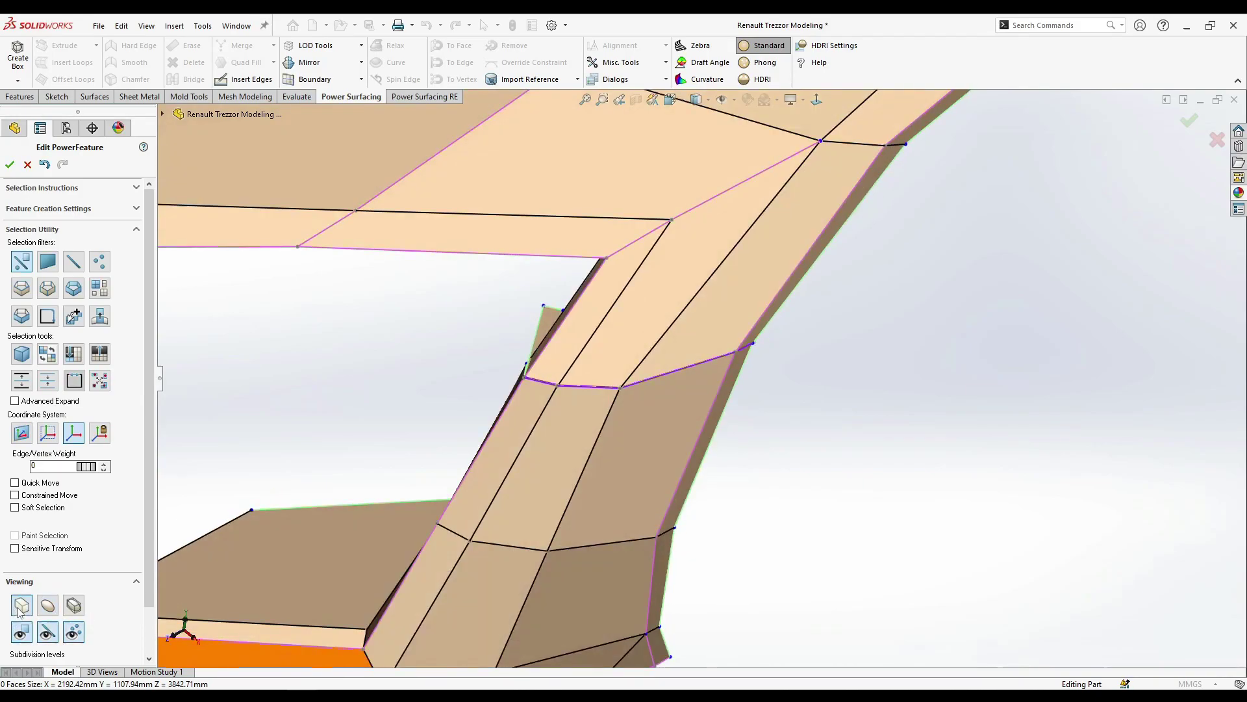
pyautogui.scroll(-1, 547, 364)
pyautogui.moveTo(547, 365)
pyautogui.mouseDown(button='middle')
pyautogui.moveTo(570, 360)
pyautogui.moveTo(549, 368)
pyautogui.mouseUp(button='middle')
pyautogui.moveTo(695, 418); pyautogui.dragTo(674, 402, button='middle')
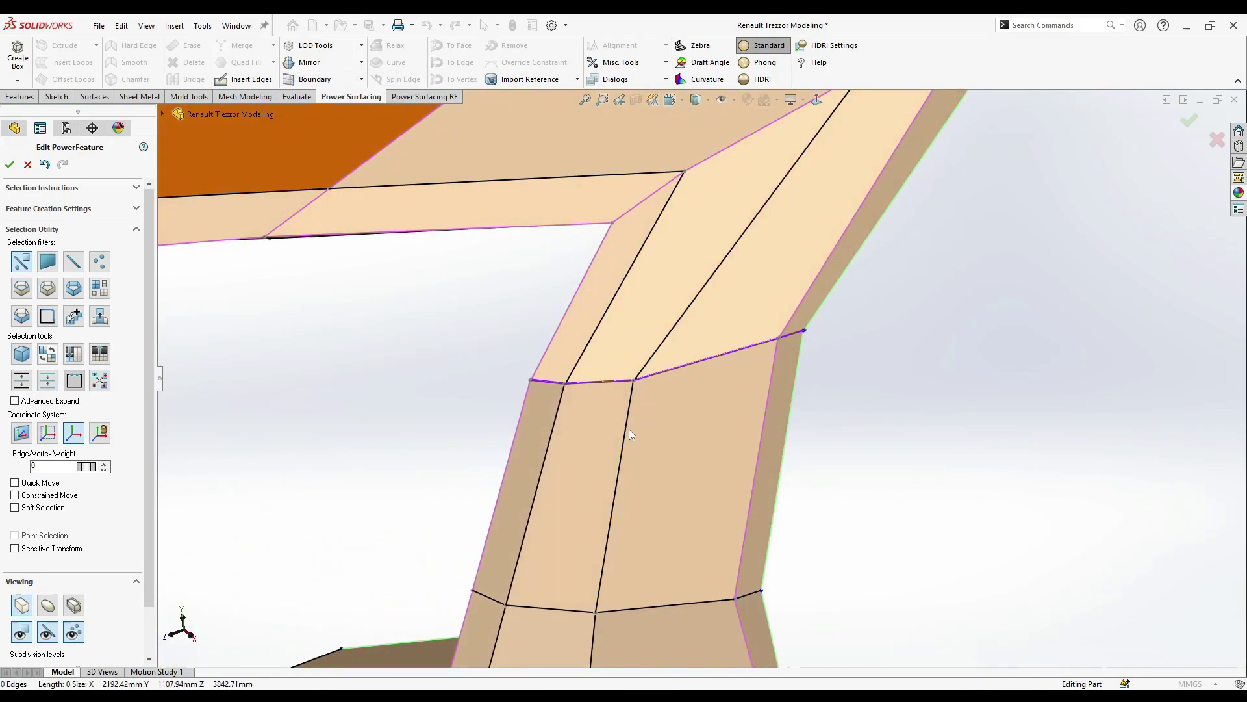
pyautogui.press('pageup')
pyautogui.press('pageup')
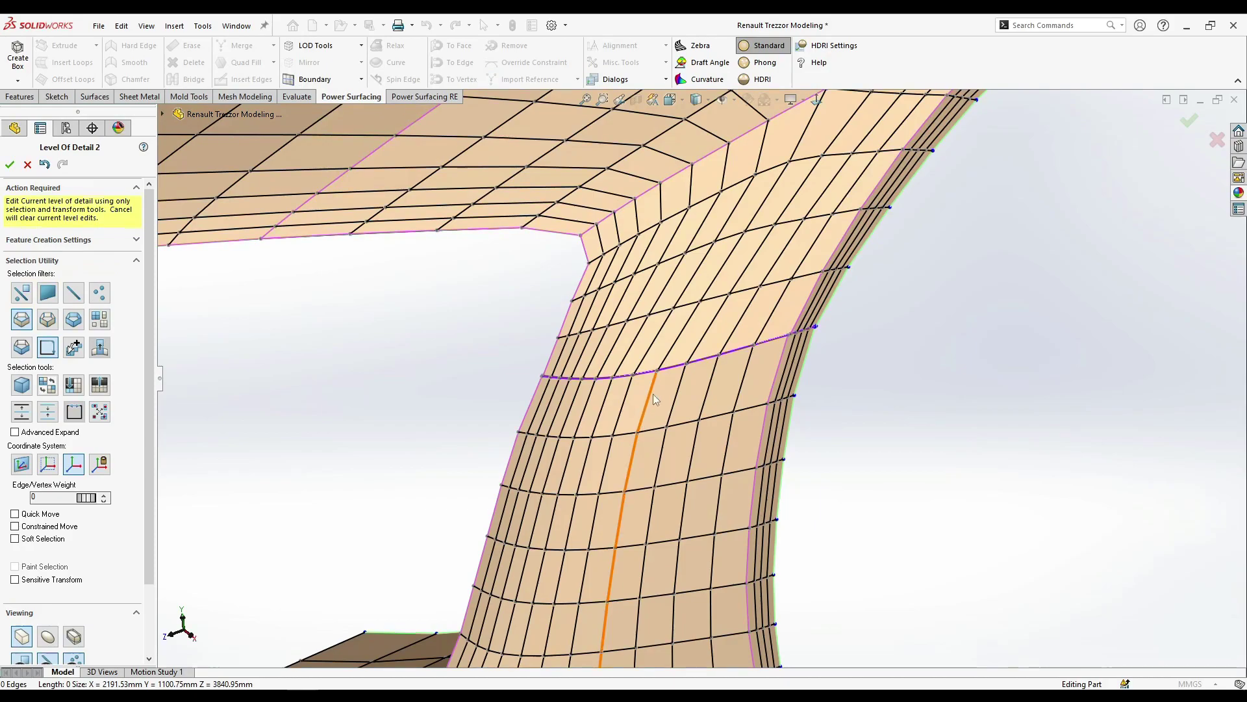
pyautogui.moveTo(653, 394); pyautogui.dragTo(701, 604, button='middle')
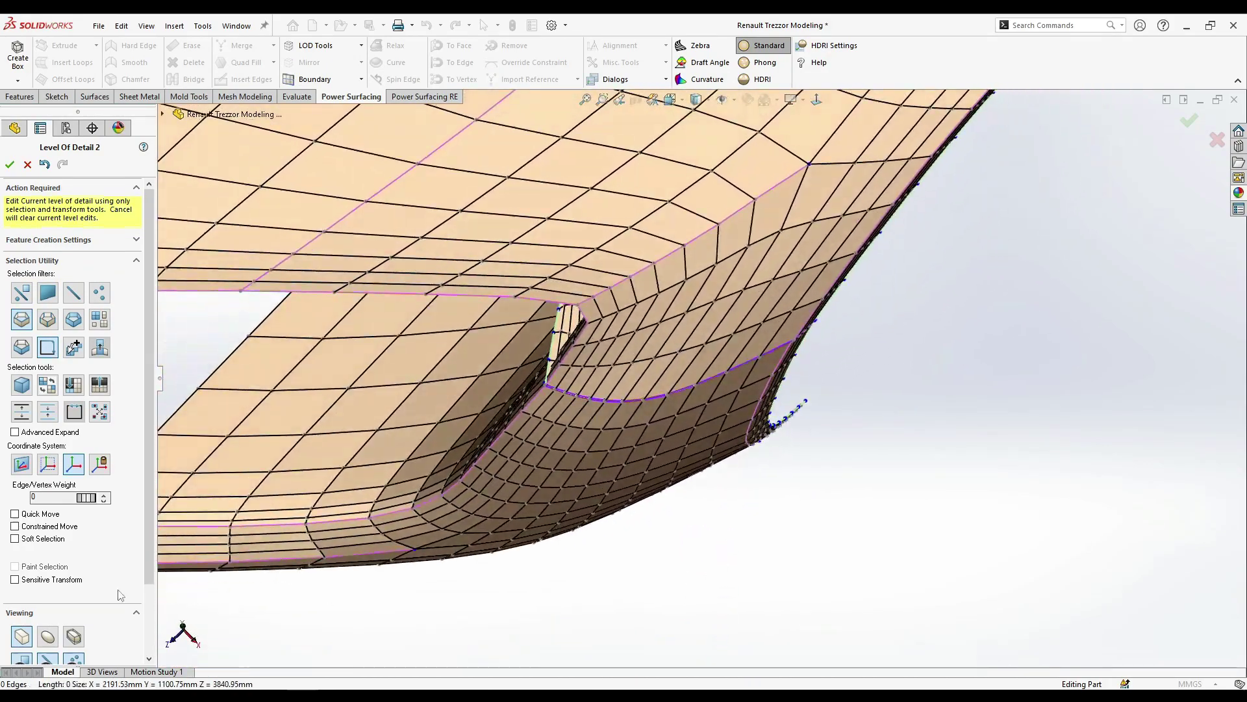
pyautogui.rightClick(743, 512)
pyautogui.rightClick(1018, 378)
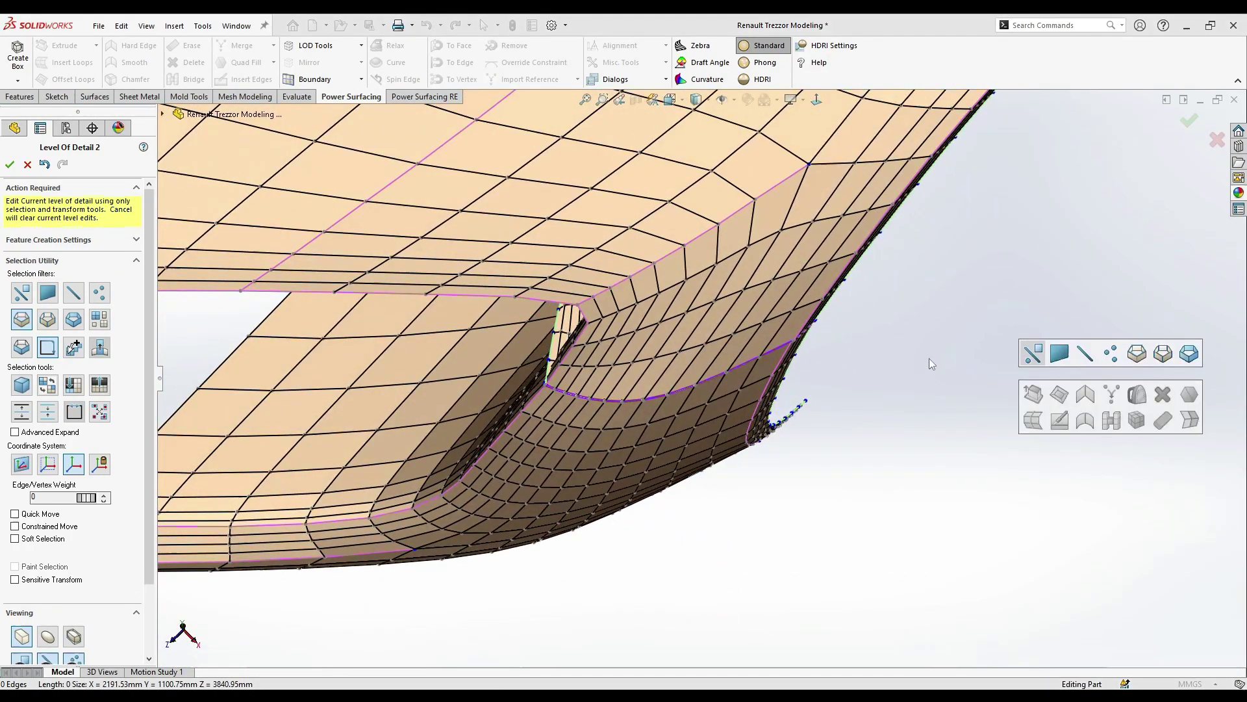
# - Turn Level Of Detail off and check the base mesh vertices at the pillar seam and on the pillar below it
pyautogui.click(325, 77)
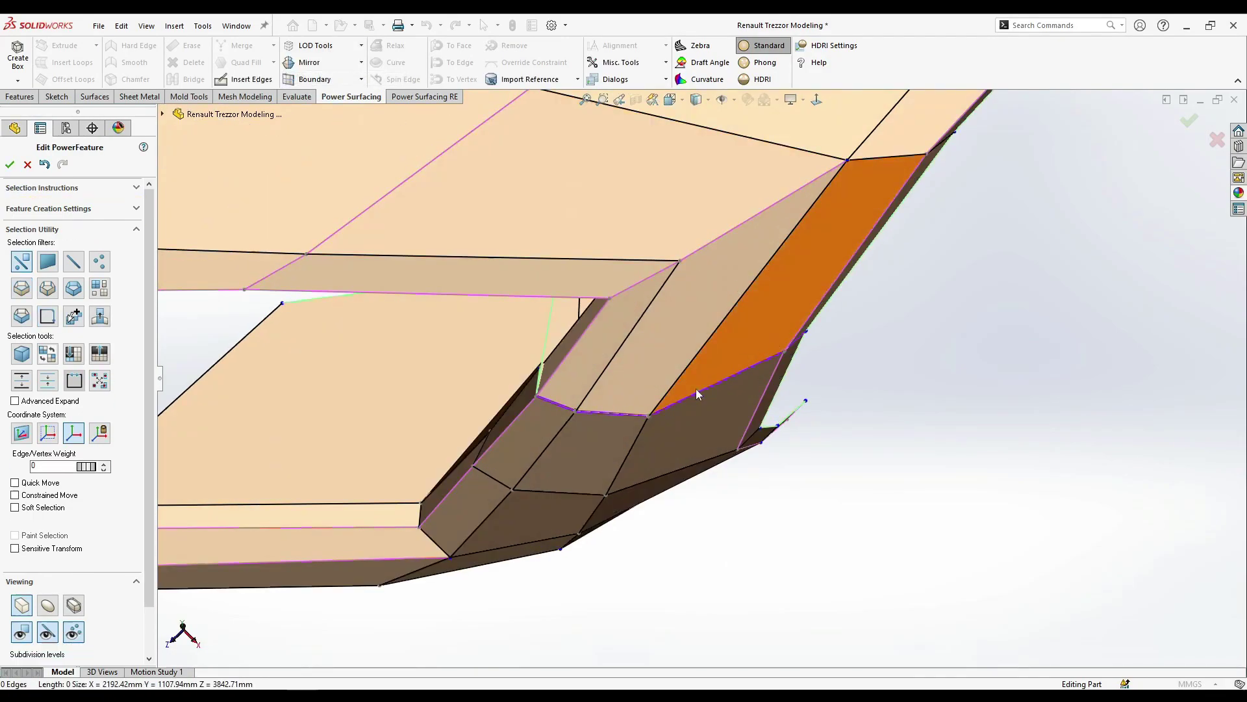
pyautogui.click(669, 400)
pyautogui.moveTo(669, 400); pyautogui.dragTo(656, 441, button='middle')
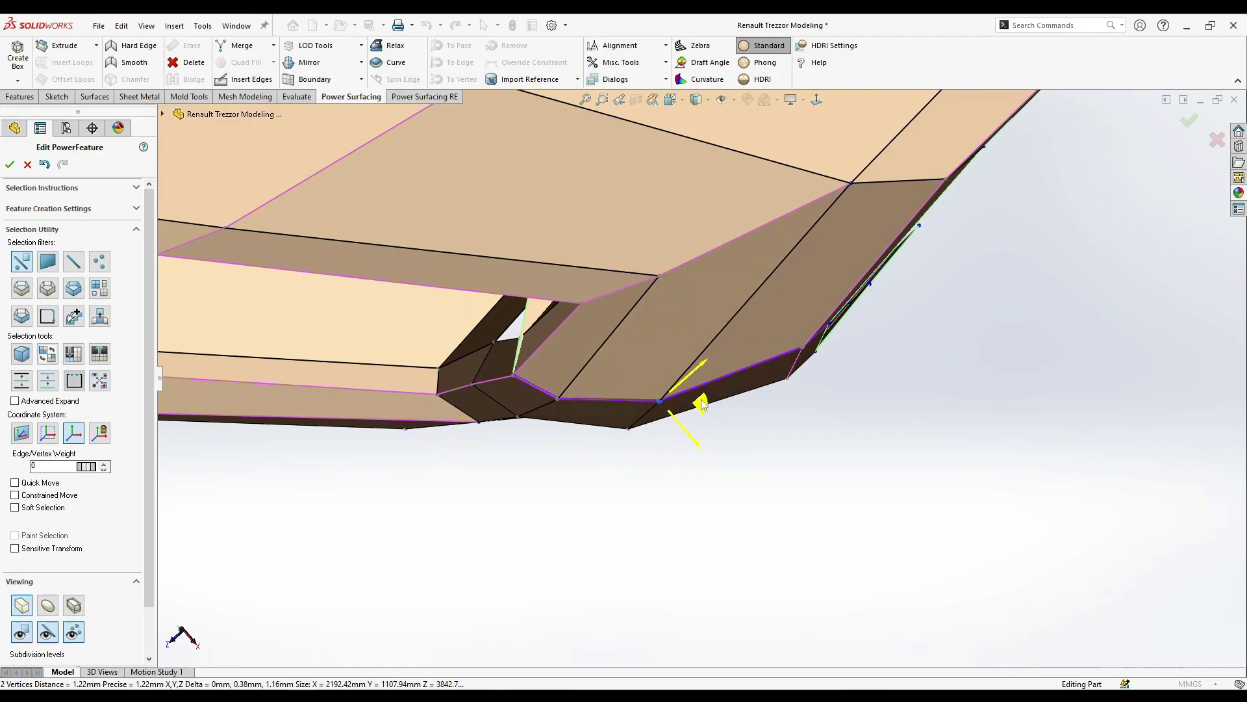
pyautogui.click(810, 516)
pyautogui.moveTo(810, 515); pyautogui.dragTo(674, 454, button='middle')
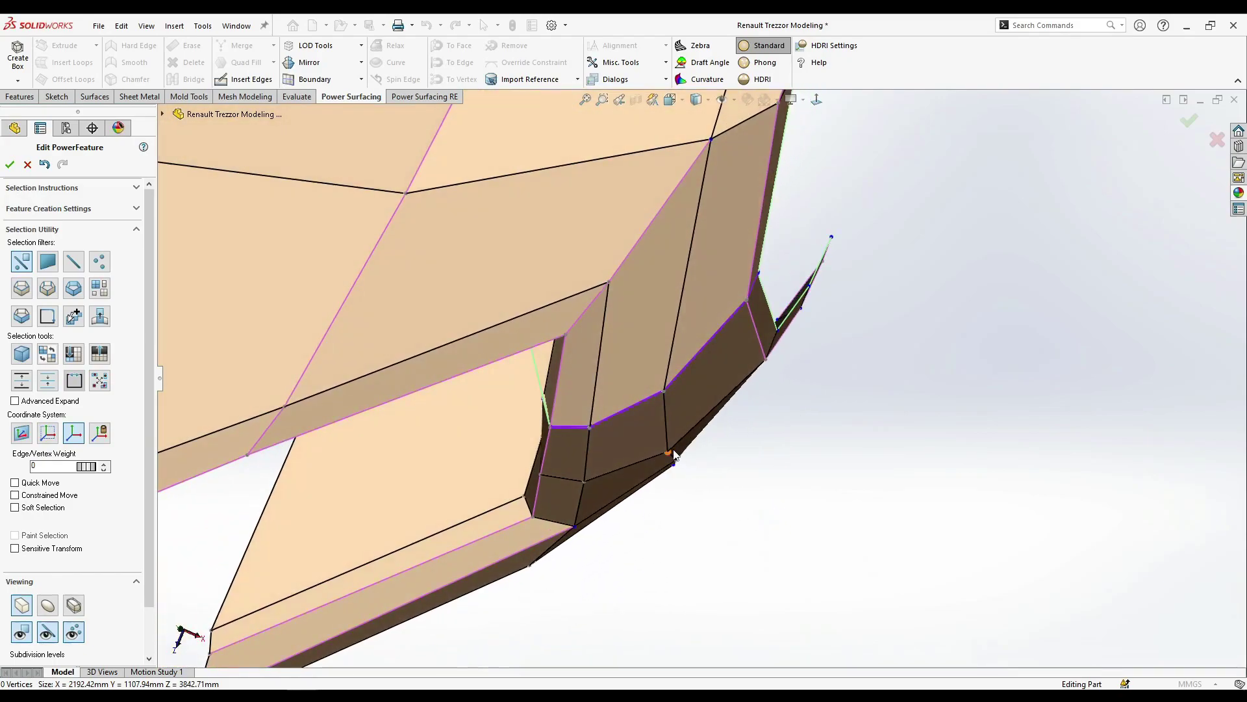
pyautogui.click(819, 467)
pyautogui.moveTo(818, 467); pyautogui.dragTo(836, 206, button='middle')
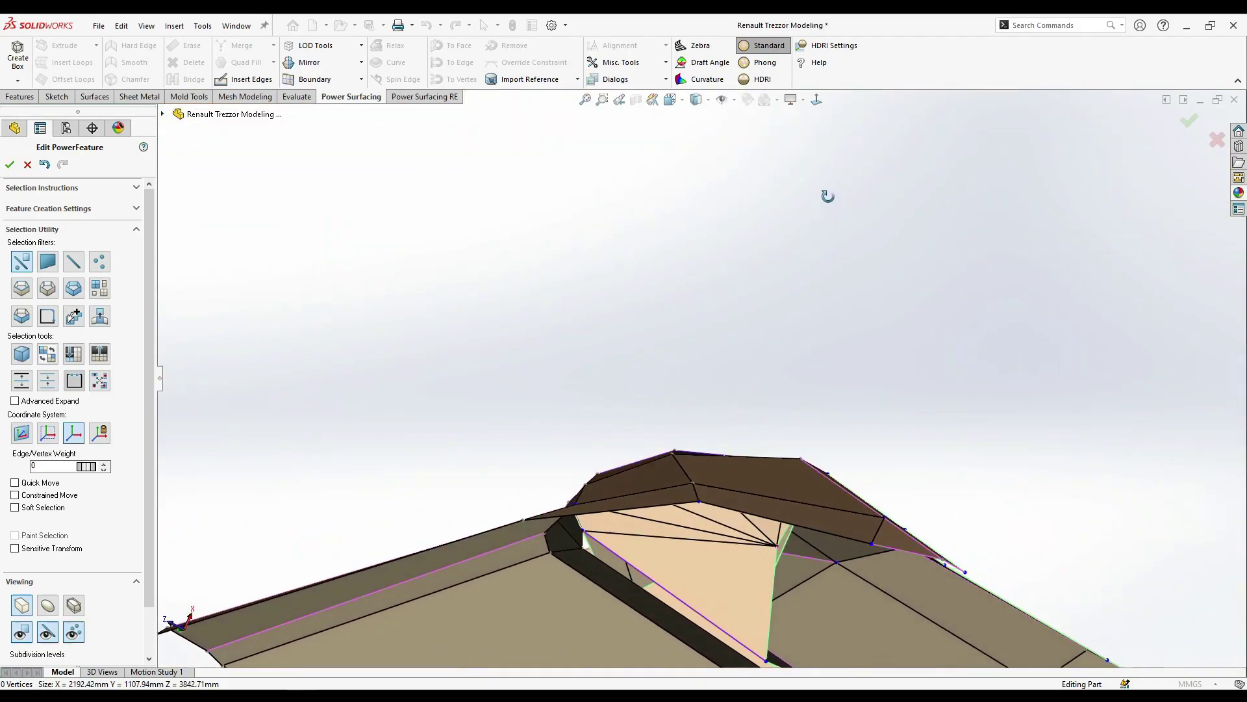
pyautogui.moveTo(828, 196); pyautogui.dragTo(822, 201, button='middle')
pyautogui.click(676, 453)
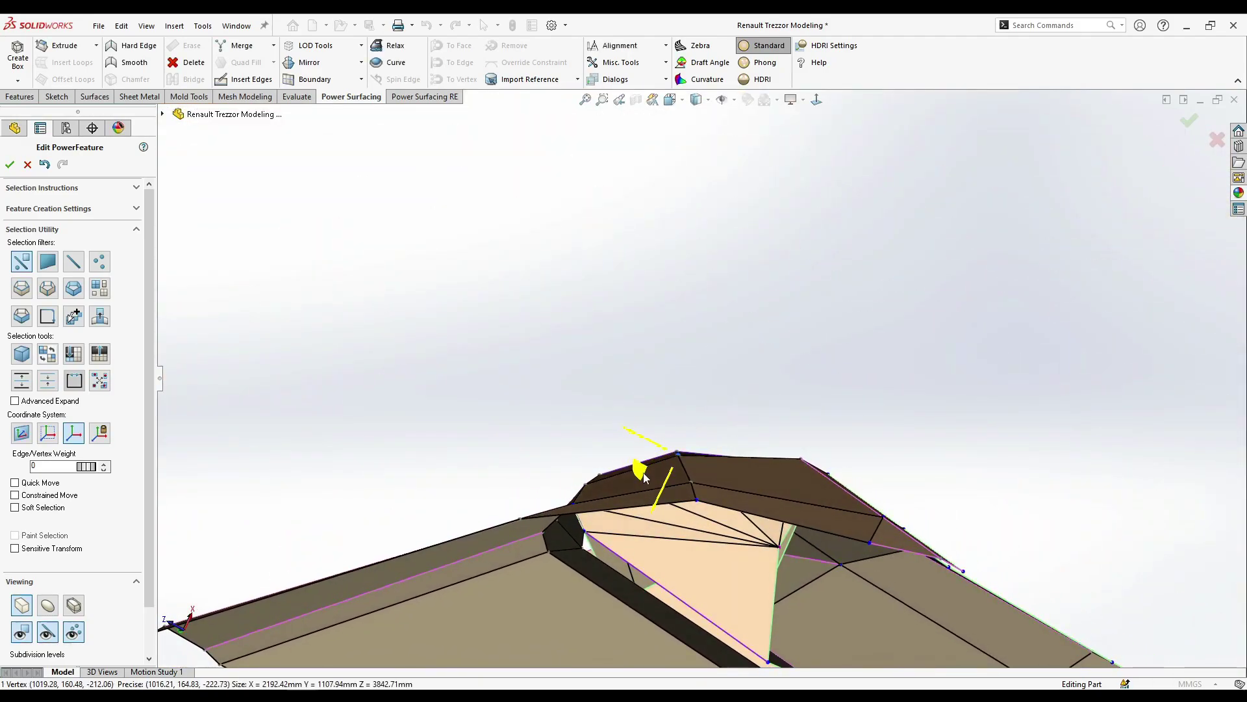
pyautogui.click(741, 412)
pyautogui.moveTo(741, 412); pyautogui.dragTo(566, 332, button='middle')
# - Compare the outer part of the pillar seam at Level Of Detail 2 with the base control mesh
pyautogui.click(329, 46)
pyautogui.click(331, 77)
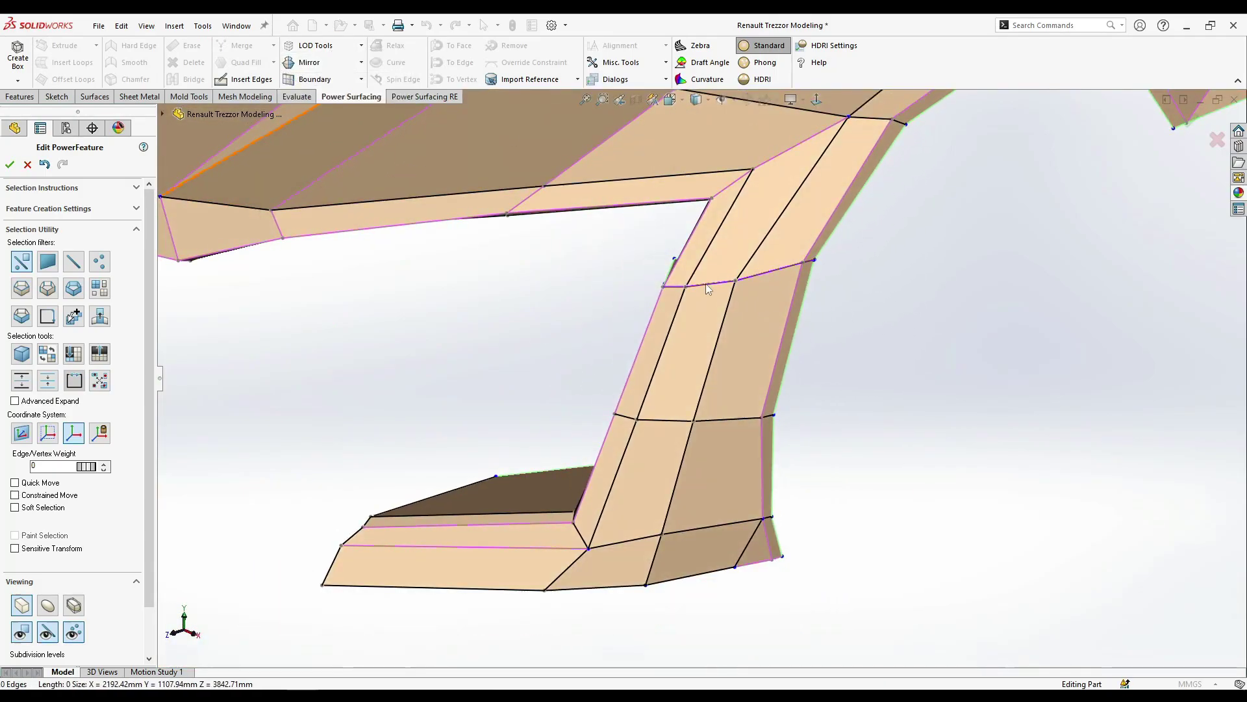
pyautogui.moveTo(706, 283); pyautogui.dragTo(644, 485, button='middle')
pyautogui.scroll(-5, 688, 302)
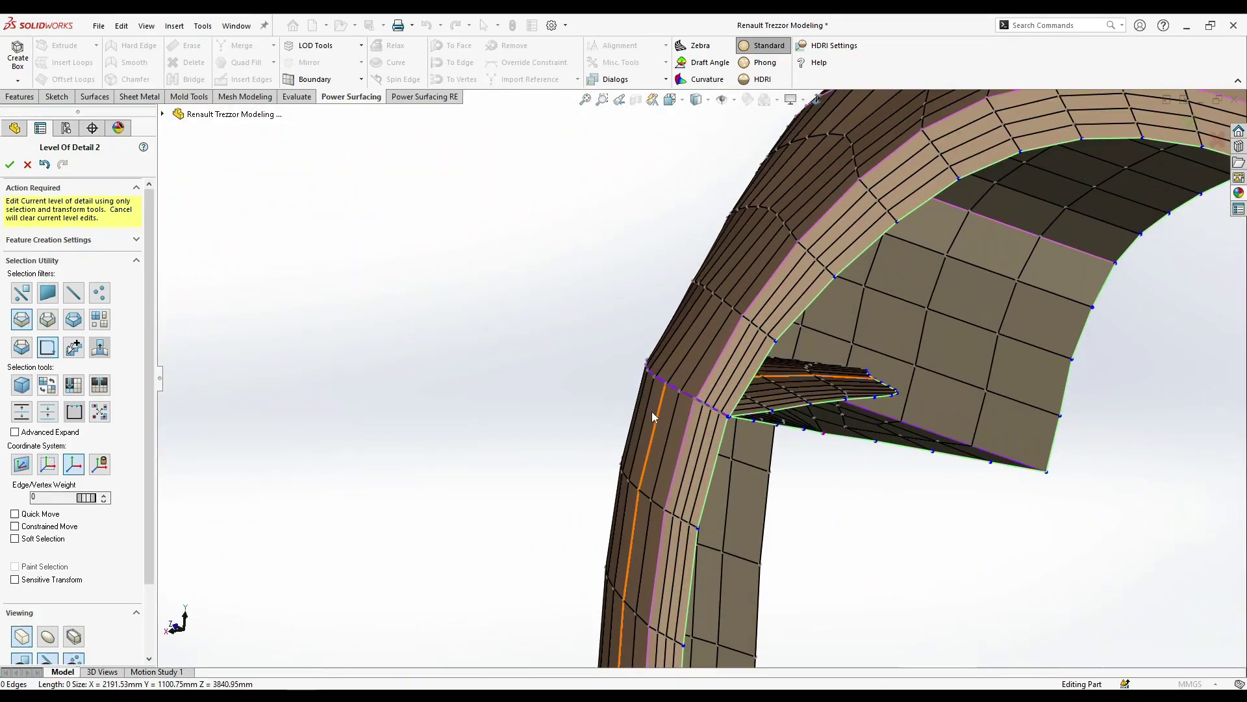
pyautogui.moveTo(652, 411); pyautogui.dragTo(802, 419, button='middle')
pyautogui.scroll(-5, 817, 423)
pyautogui.press('pagedown')
pyautogui.rightClick(713, 361)
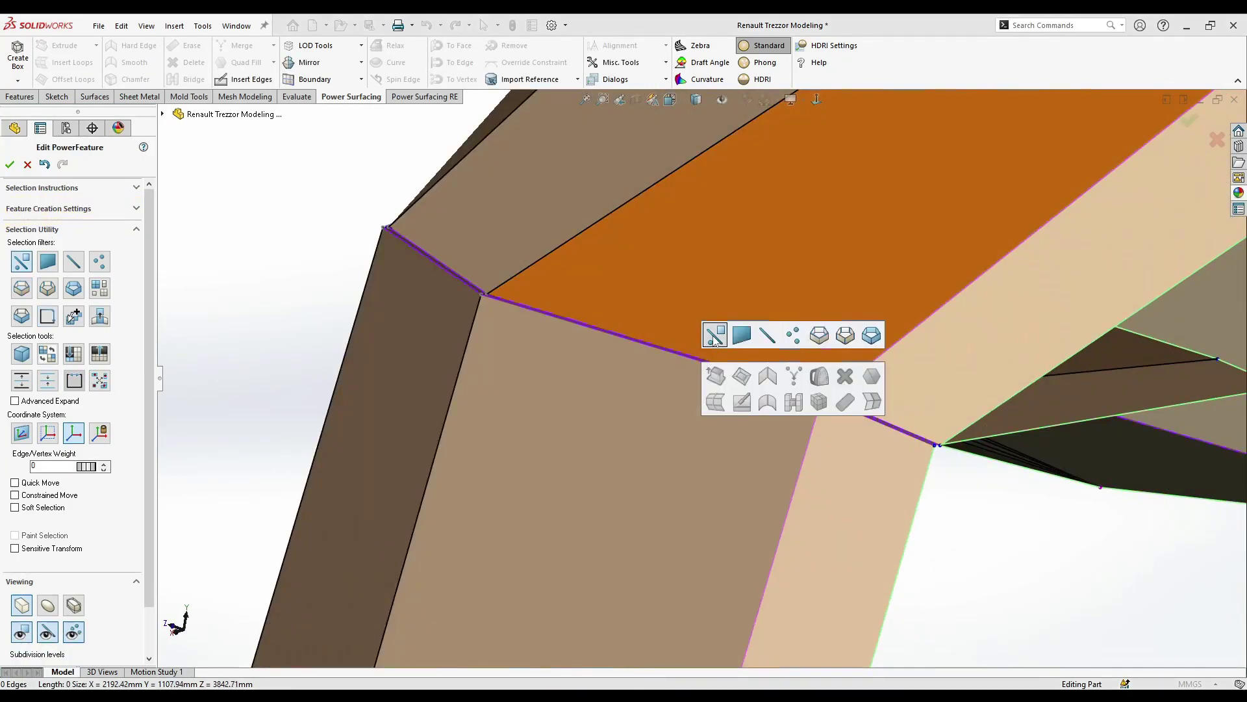
# - Reopen Level Of Detail 2 for editing and restrict selection to edges
pyautogui.click(311, 46)
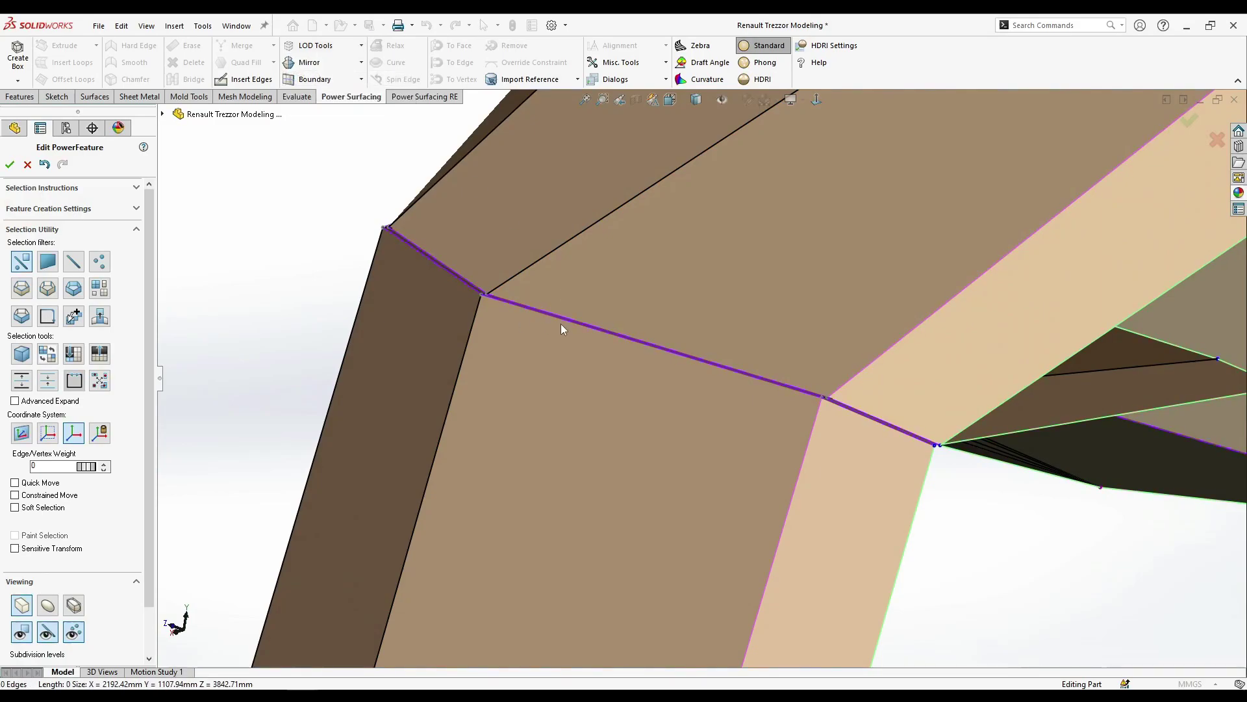
pyautogui.press('s')
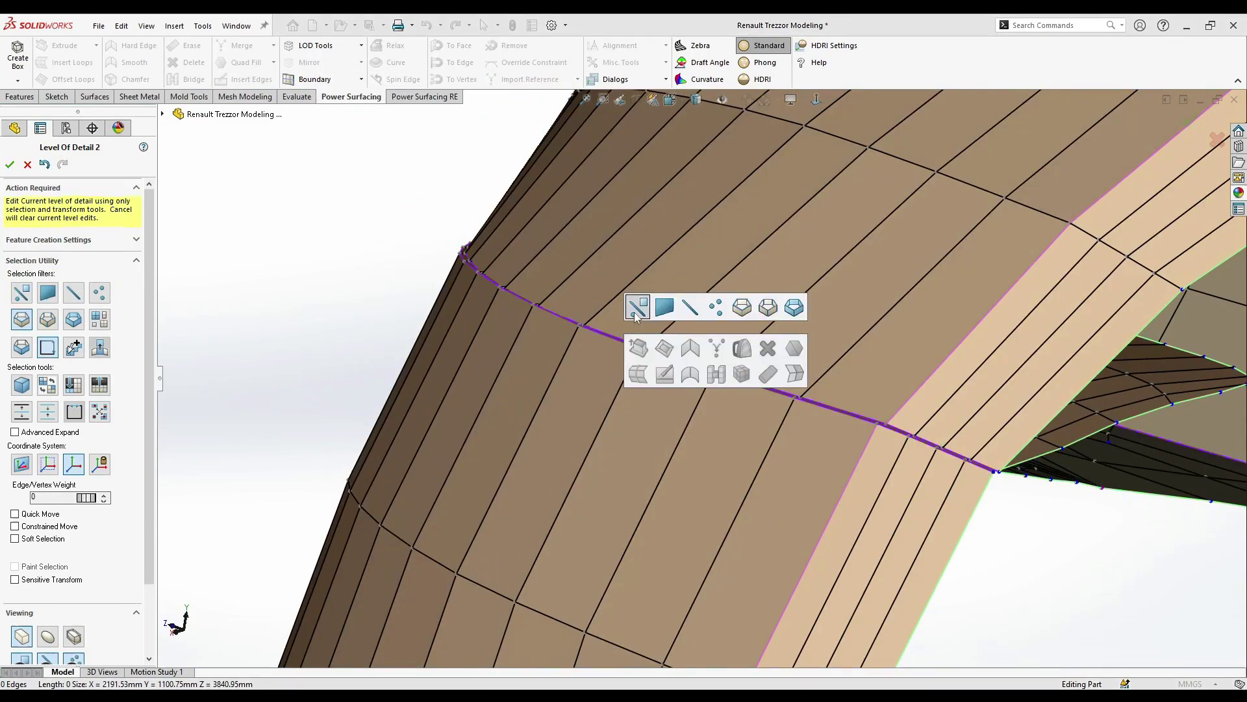
pyautogui.click(691, 312)
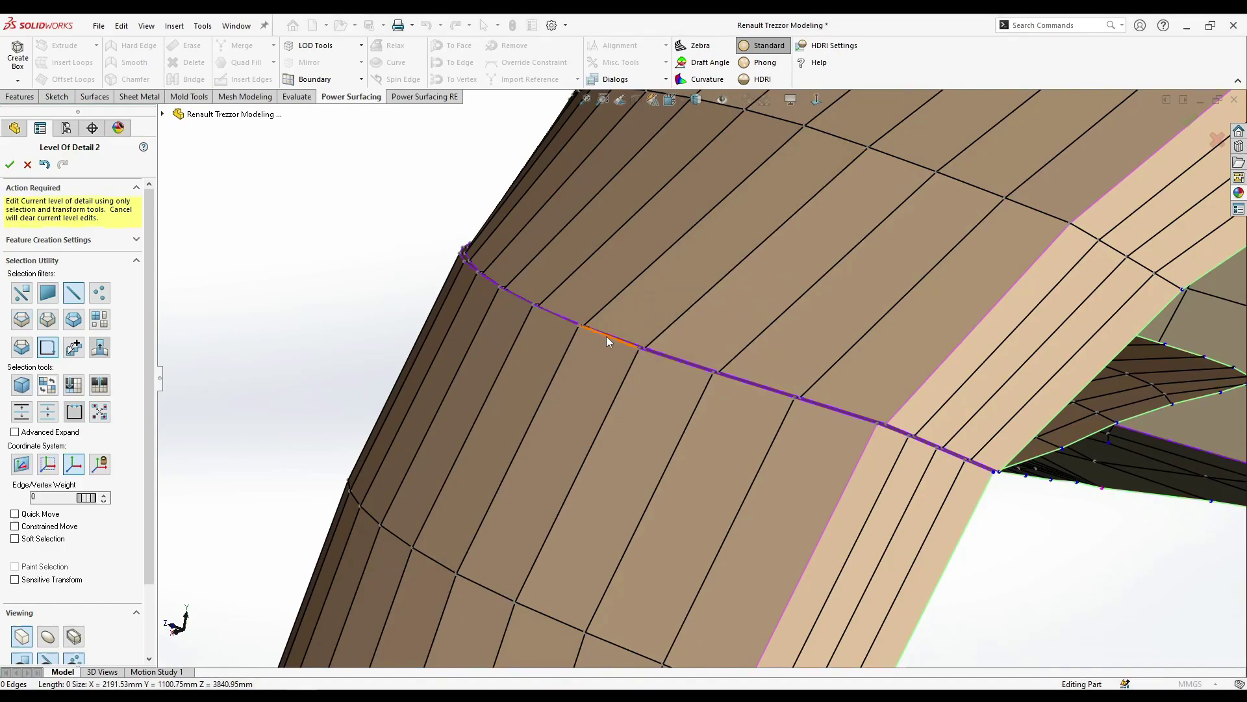
# - Select the edges on both sides of the pillar seam one by one, leaving out the wheel arch flange
pyautogui.click(607, 338)
pyautogui.keyDown('ctrl'); pyautogui.click(555, 318); pyautogui.keyUp('ctrl')
pyautogui.keyDown('ctrl'); pyautogui.click(519, 298); pyautogui.keyUp('ctrl')
pyautogui.moveTo(520, 297); pyautogui.dragTo(579, 369, button='middle')
pyautogui.keyDown('ctrl'); pyautogui.click(657, 406); pyautogui.keyUp('ctrl')
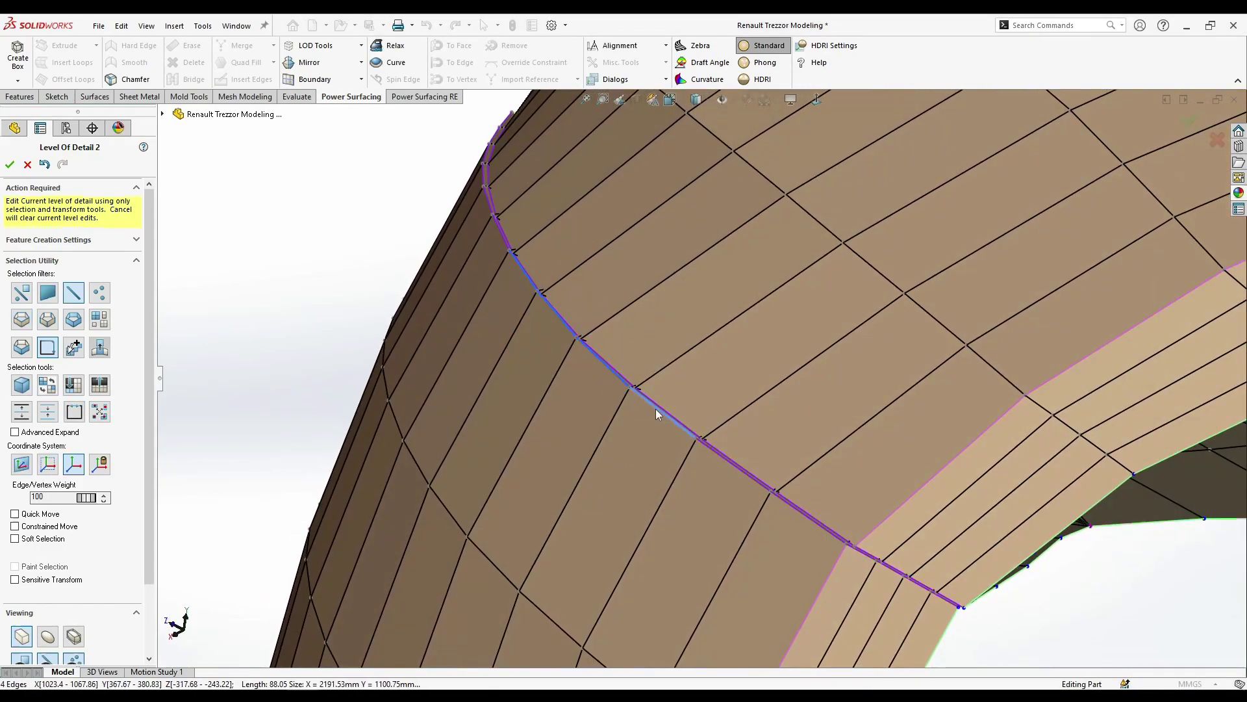
pyautogui.keyDown('ctrl'); pyautogui.click(712, 451); pyautogui.keyUp('ctrl')
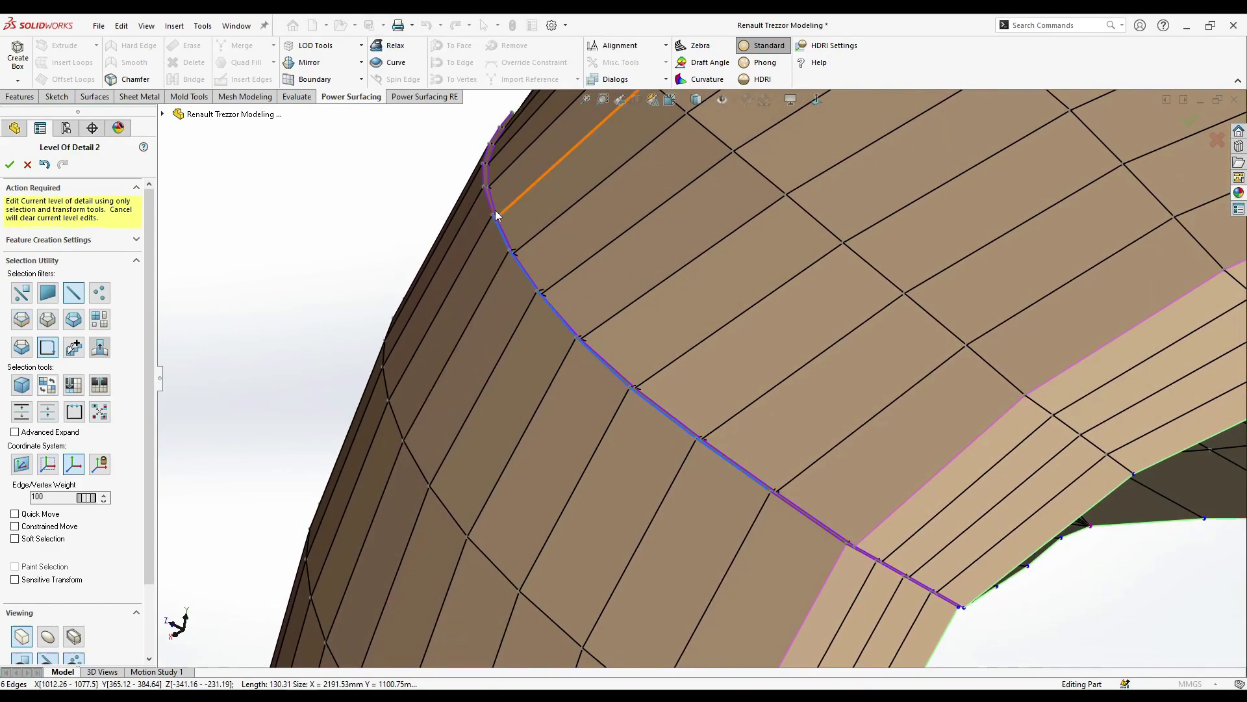
pyautogui.keyDown('ctrl'); pyautogui.click(503, 239); pyautogui.keyUp('ctrl')
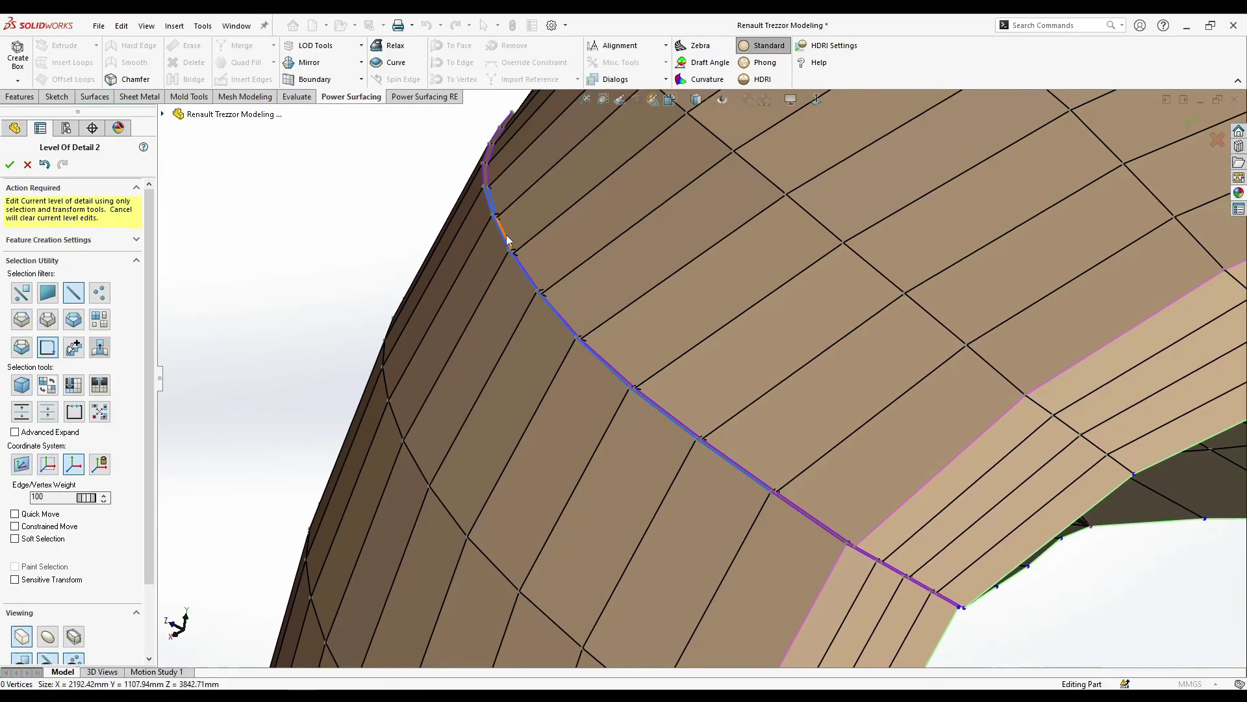
pyautogui.keyDown('ctrl'); pyautogui.click(535, 286); pyautogui.keyUp('ctrl')
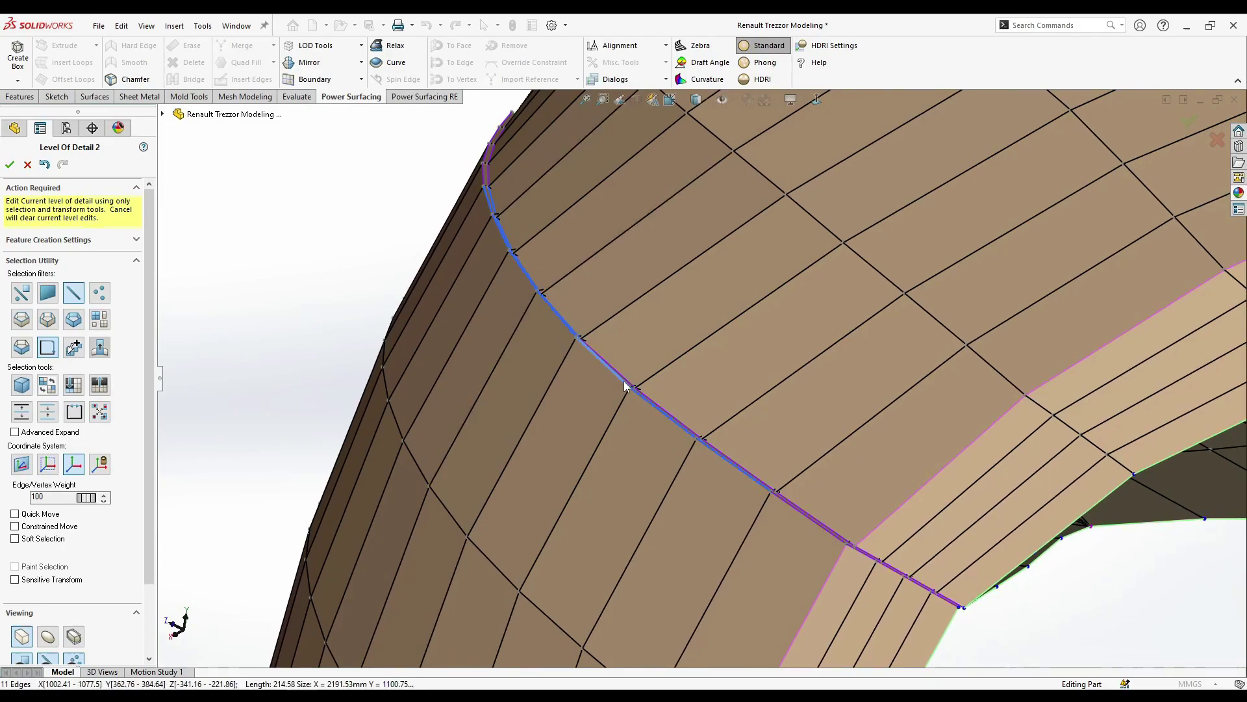
pyautogui.moveTo(721, 459); pyautogui.dragTo(796, 502, button='middle')
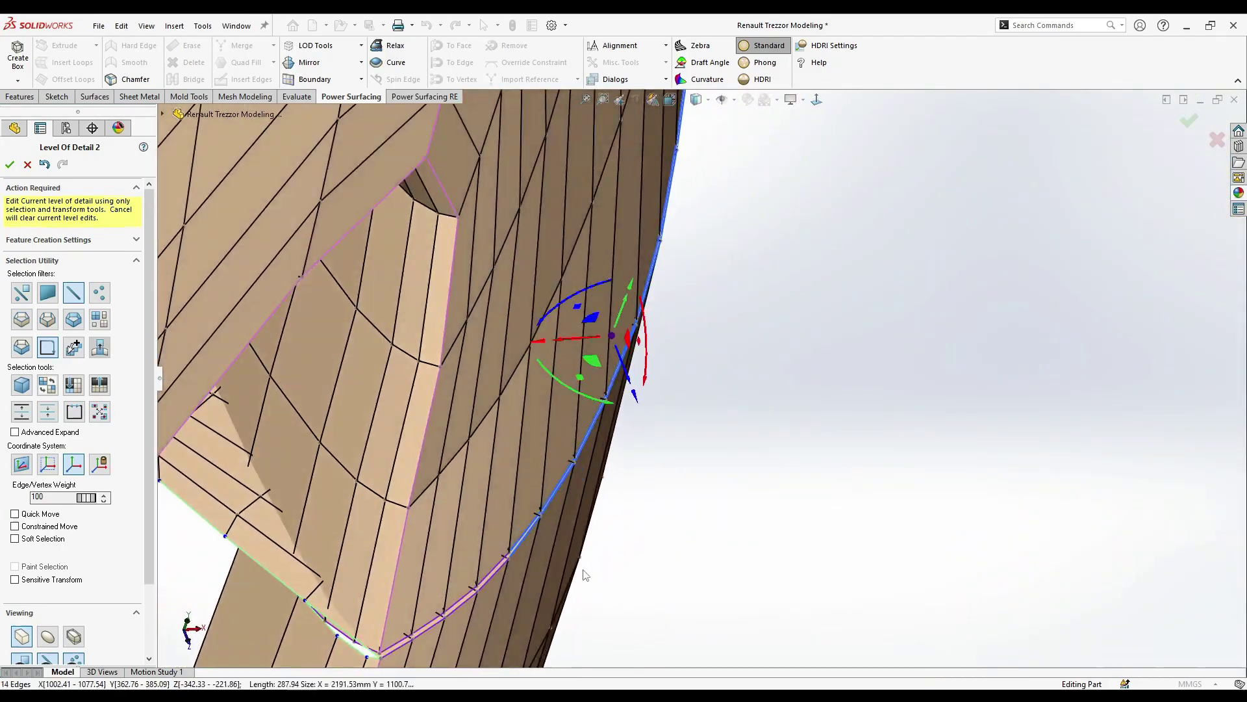
pyautogui.scroll(-2, 585, 575)
pyautogui.keyDown('ctrl'); pyautogui.click(455, 552); pyautogui.keyUp('ctrl')
pyautogui.keyDown('ctrl'); pyautogui.click(429, 578); pyautogui.keyUp('ctrl')
pyautogui.keyDown('ctrl'); pyautogui.click(424, 572); pyautogui.keyUp('ctrl')
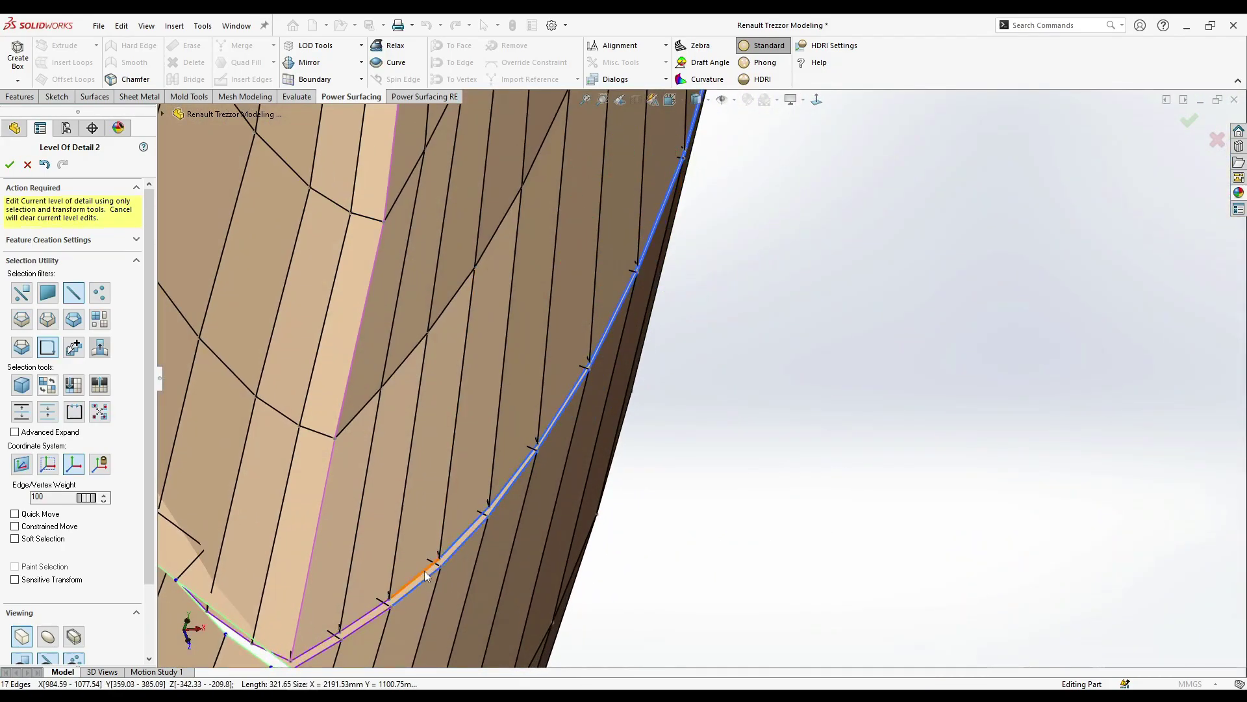
pyautogui.scroll(3, 708, 474)
# - Try to shift the selected pillar seam edges, undo the move, and clear the selection
pyautogui.moveTo(724, 478); pyautogui.dragTo(630, 290, button='middle')
pyautogui.moveTo(630, 291); pyautogui.dragTo(636, 321)
pyautogui.hotkey('ctrl', 'z')
pyautogui.scroll(-1, 600, 288)
pyautogui.moveTo(638, 329); pyautogui.dragTo(652, 397, button='middle')
pyautogui.scroll(3, 652, 402)
pyautogui.moveTo(655, 448); pyautogui.dragTo(738, 462, button='middle')
pyautogui.click(901, 572)
# - Turn Level Of Detail 2 off and open Level Of Detail 3 for editing
pyautogui.click(337, 47)
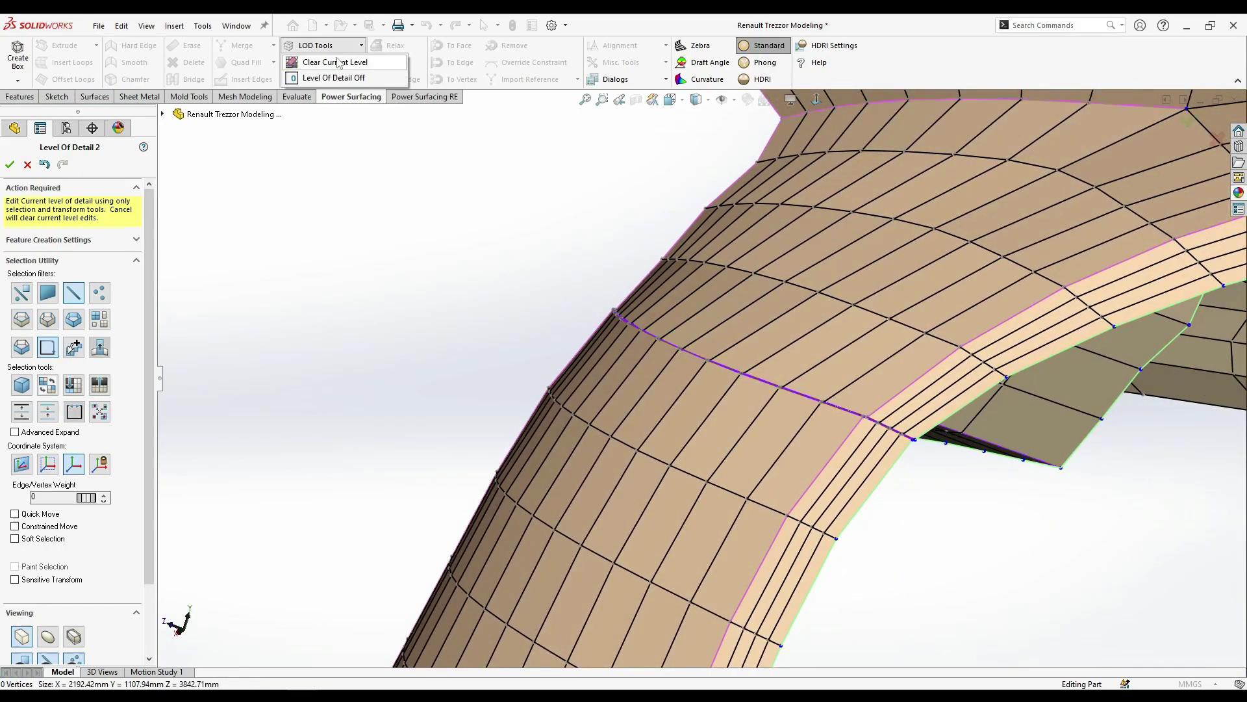
pyautogui.click(335, 77)
pyautogui.click(335, 47)
pyautogui.click(344, 96)
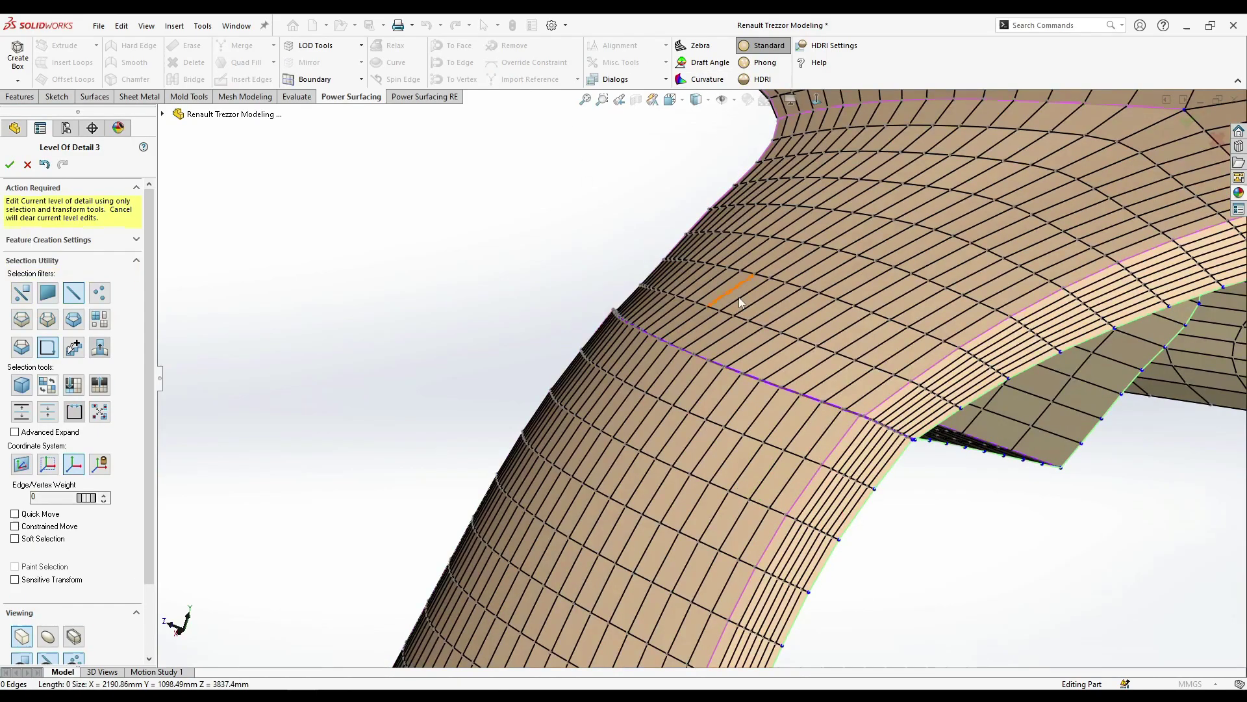
# - Select the paired seam edges across the middle of the pillar face at Level Of Detail 3
pyautogui.moveTo(728, 388); pyautogui.dragTo(767, 402, button='middle')
pyautogui.scroll(-4, 772, 402)
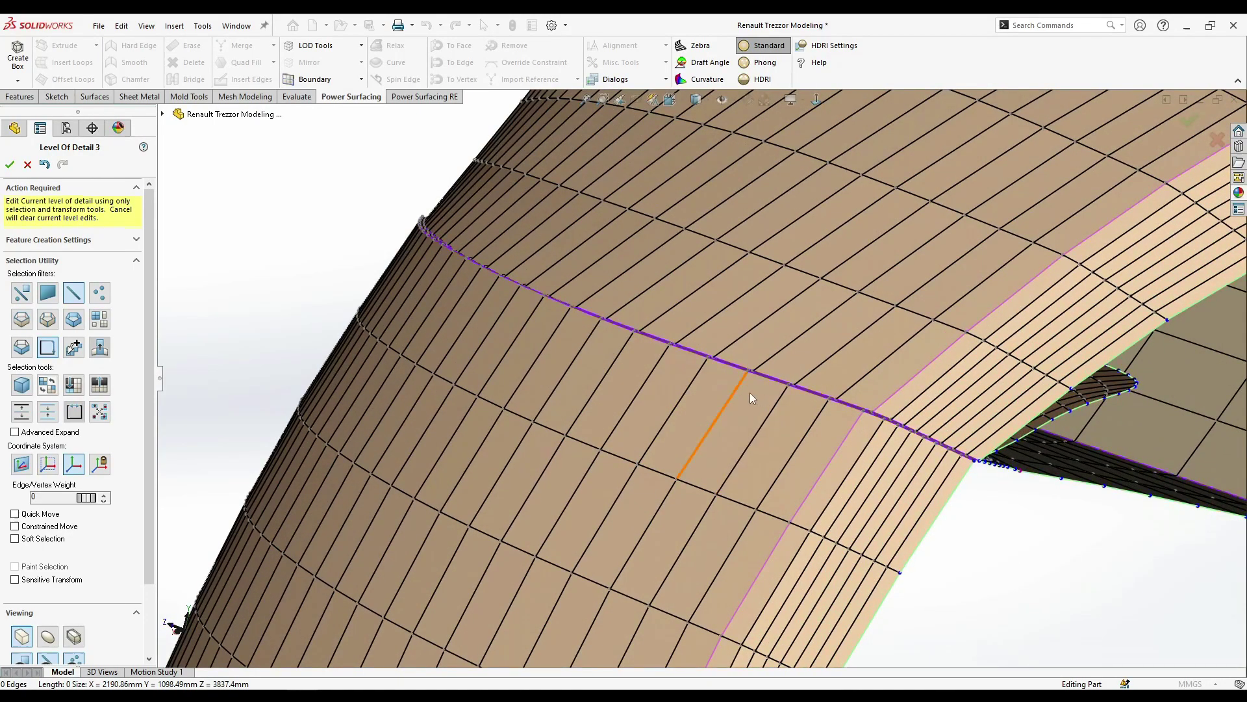
pyautogui.scroll(-3, 750, 393)
pyautogui.click(748, 369)
pyautogui.keyDown('ctrl'); pyautogui.click(736, 365); pyautogui.keyUp('ctrl')
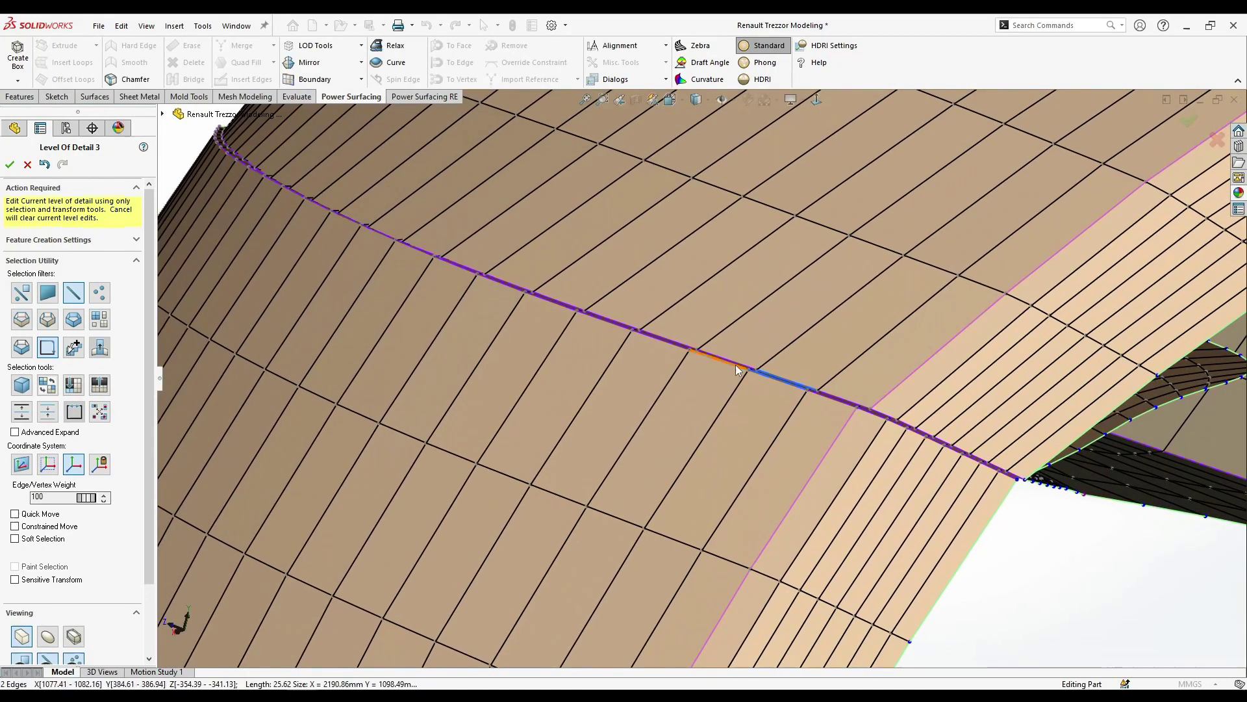
pyautogui.keyDown('ctrl'); pyautogui.click(678, 339); pyautogui.keyUp('ctrl')
pyautogui.keyDown('ctrl'); pyautogui.click(610, 319); pyautogui.keyUp('ctrl')
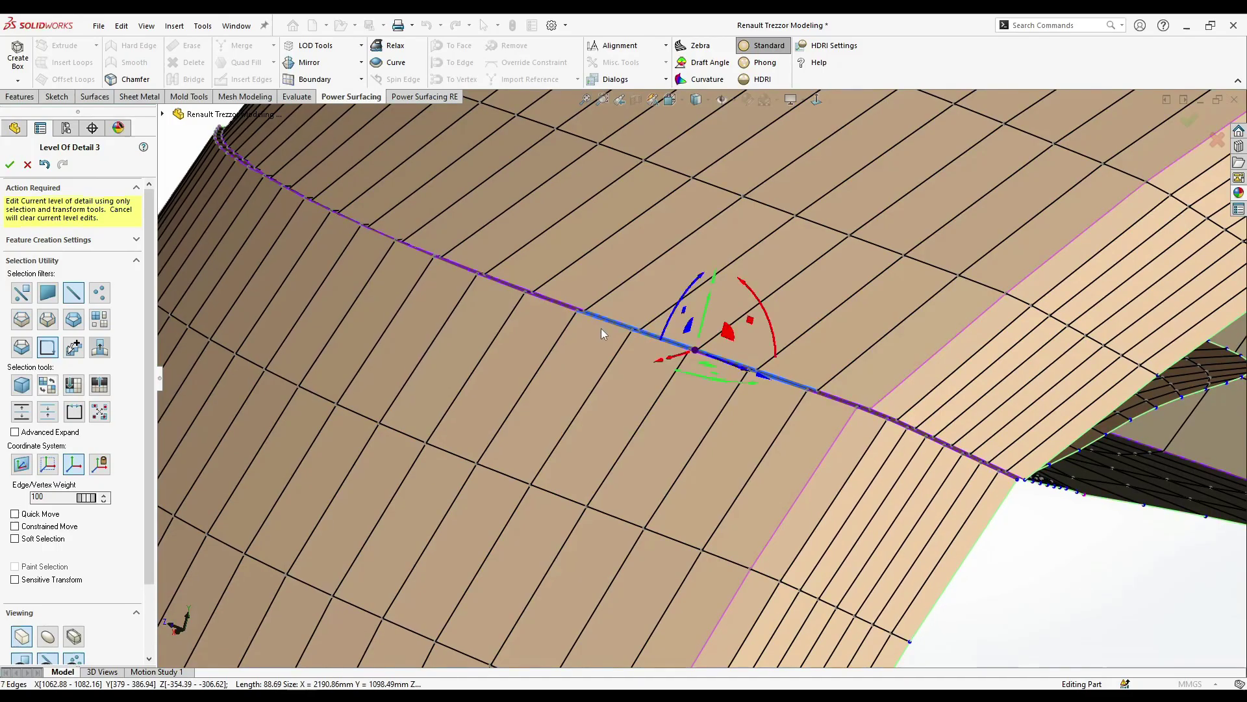
# - Extend the selection along both sides of the seam to the pillar's end at the headlight opening
pyautogui.moveTo(601, 329); pyautogui.dragTo(546, 280, button='middle')
pyautogui.scroll(-2, 519, 246)
pyautogui.keyDown('ctrl'); pyautogui.click(501, 217); pyautogui.keyUp('ctrl')
pyautogui.keyDown('ctrl'); pyautogui.click(377, 145); pyautogui.keyUp('ctrl')
pyautogui.moveTo(371, 142); pyautogui.dragTo(514, 416, button='middle')
pyautogui.scroll(-4, 370, 234)
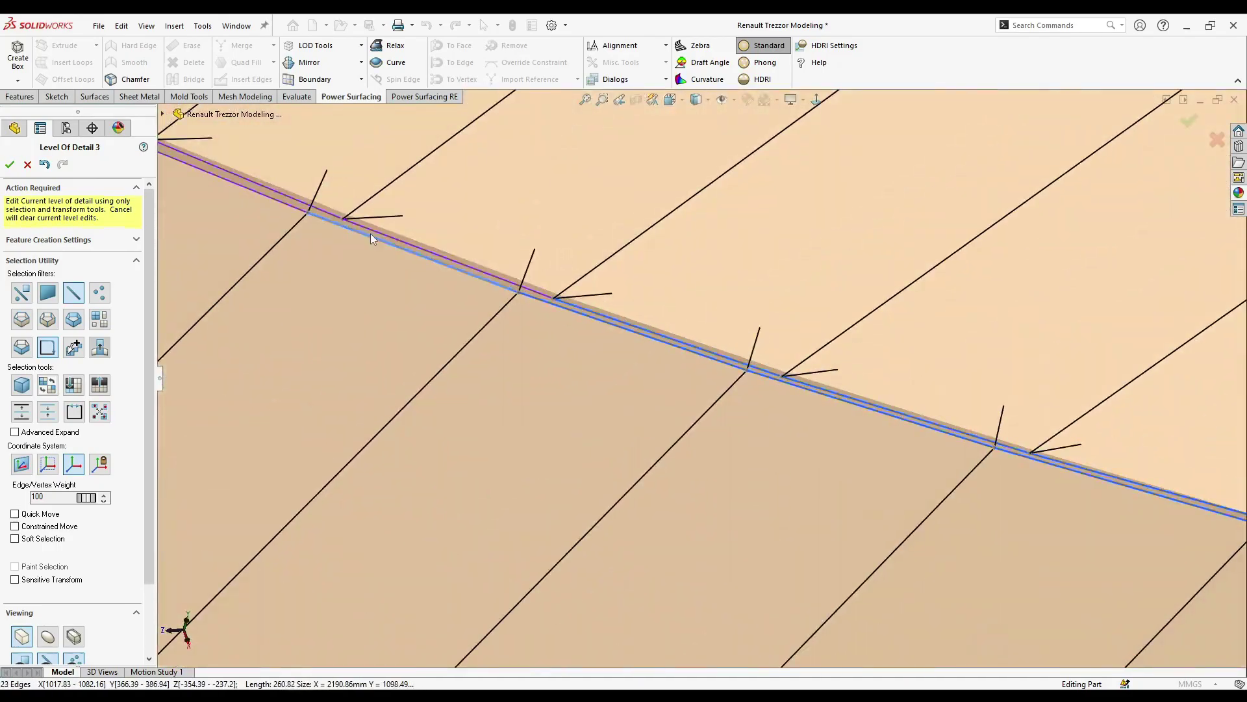
pyautogui.scroll(3, 371, 234)
pyautogui.keyDown('ctrl'); pyautogui.click(383, 237); pyautogui.keyUp('ctrl')
pyautogui.moveTo(383, 237); pyautogui.dragTo(416, 364, button='middle')
pyautogui.keyDown('ctrl'); pyautogui.click(528, 254); pyautogui.keyUp('ctrl')
# - Try to shift the selected seam edges slightly, then undo the move
pyautogui.scroll(5, 1087, 480)
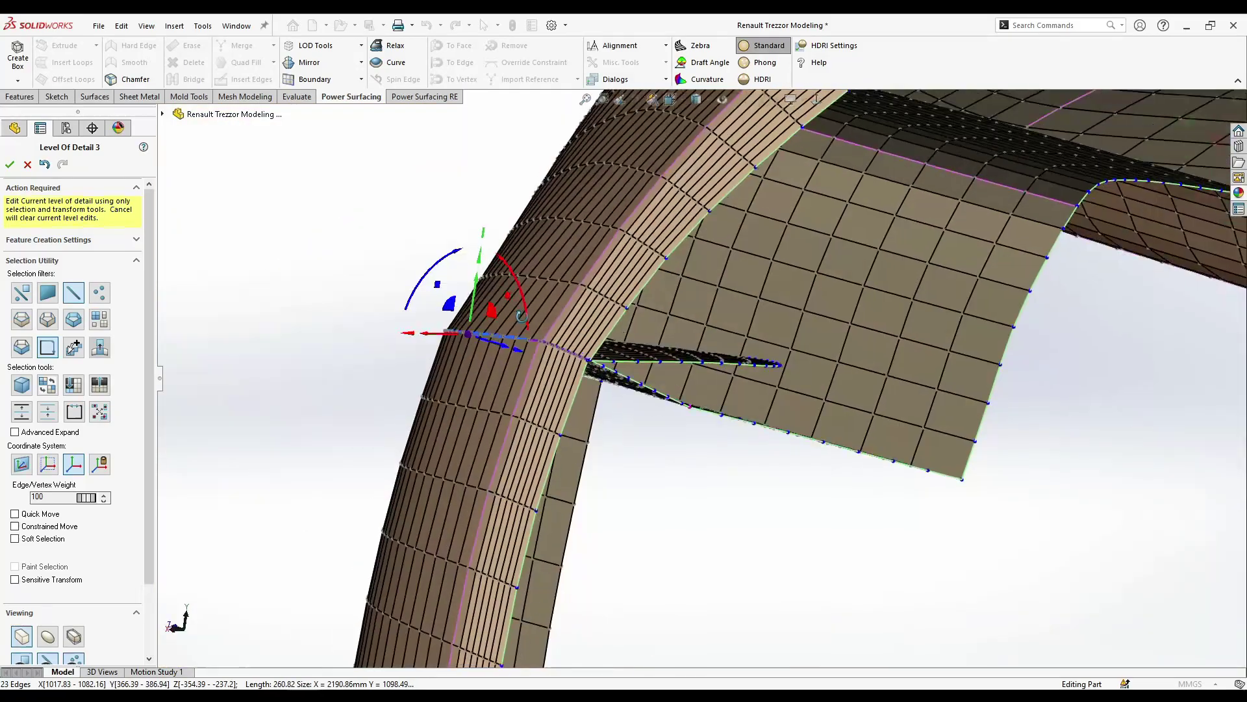
pyautogui.scroll(-3, 407, 362)
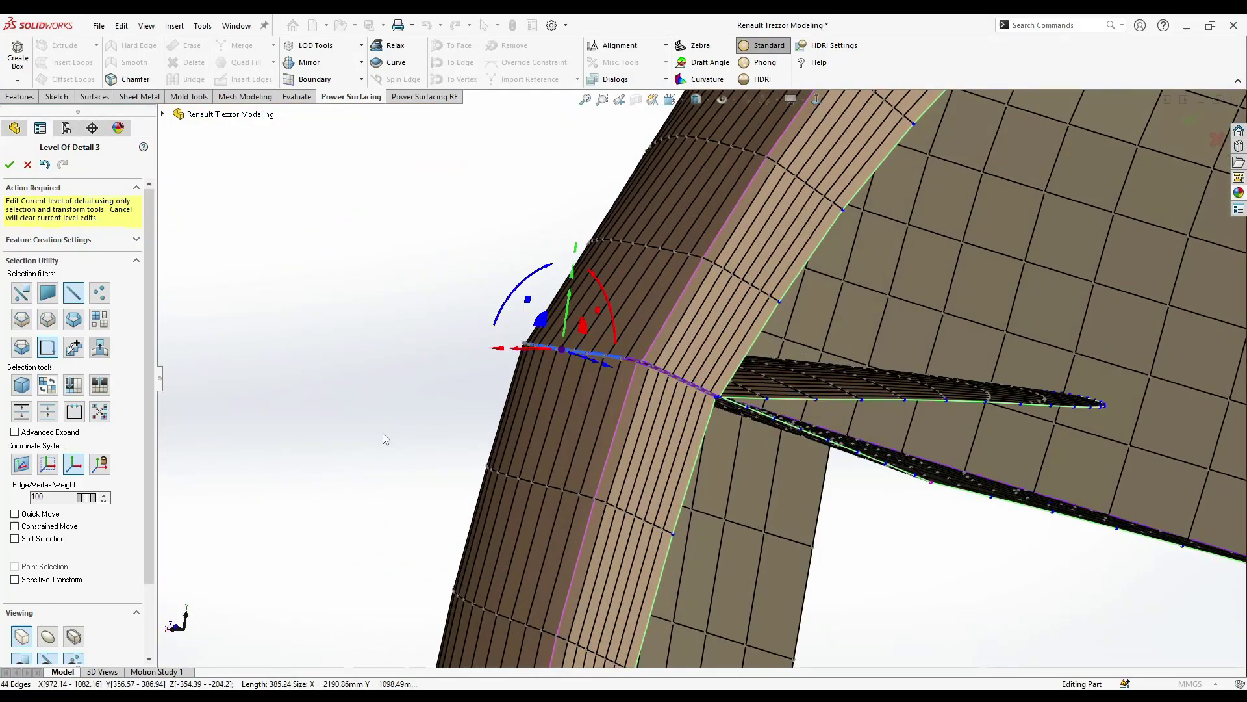
pyautogui.scroll(-2, 409, 433)
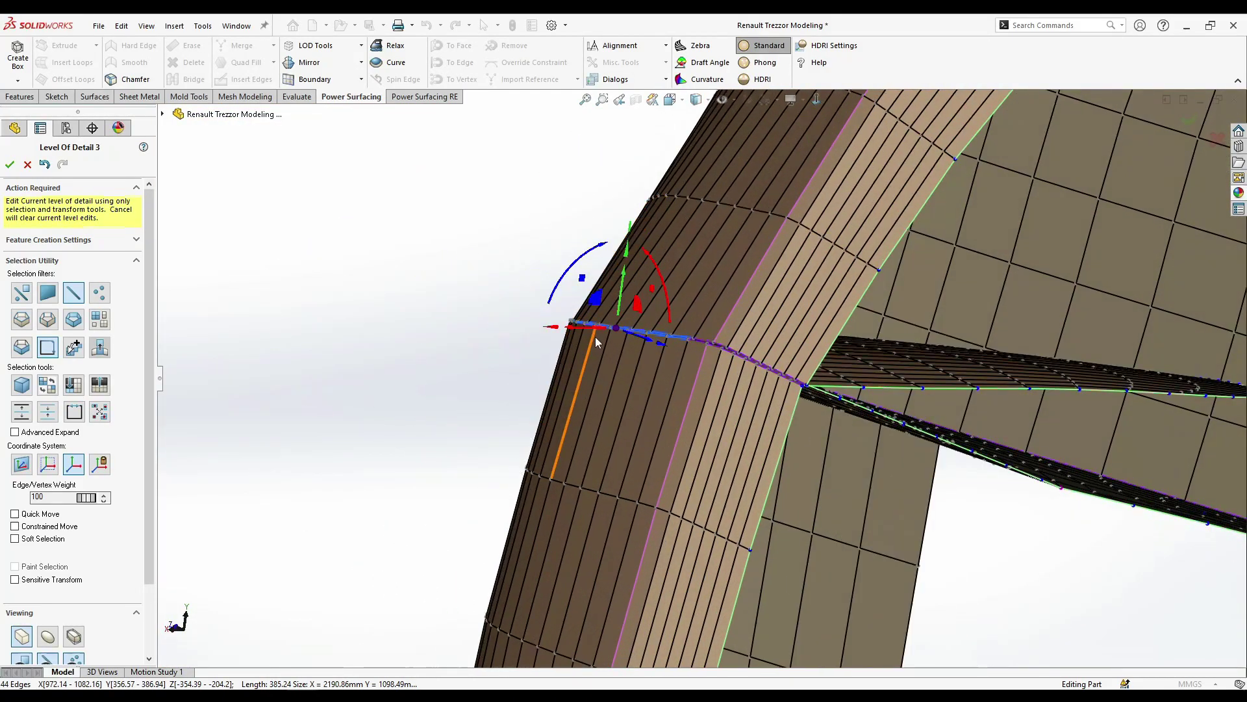
pyautogui.moveTo(597, 304); pyautogui.dragTo(604, 312)
pyautogui.hotkey('ctrl', 'z')
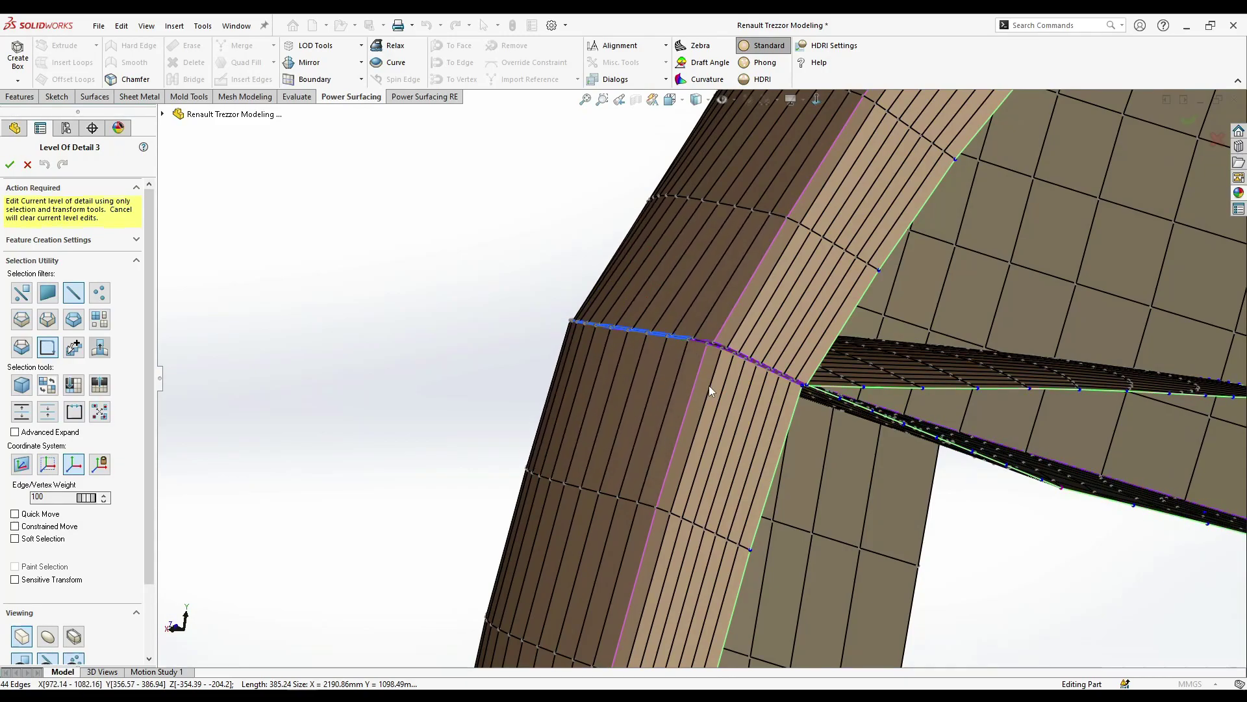
# - Add the remaining seam edges on both sides of the gap, across the wheel arch flange, to the selection
pyautogui.scroll(-3, 689, 337)
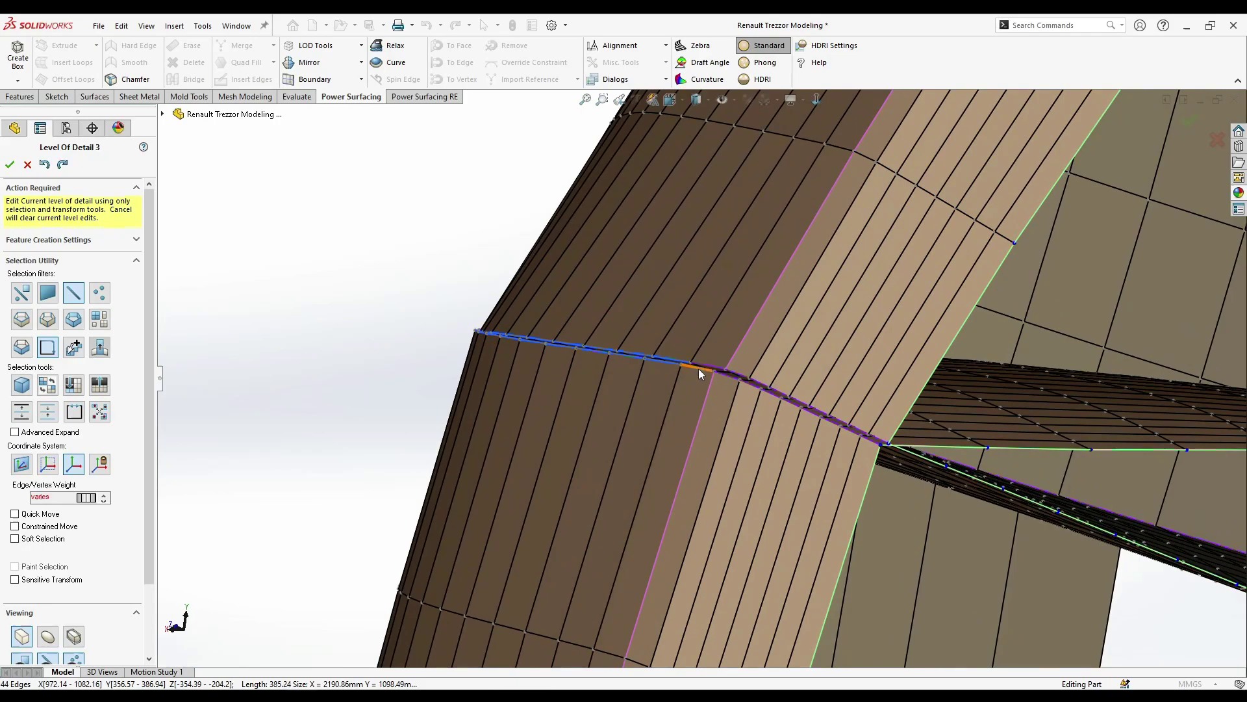
pyautogui.scroll(-2, 699, 368)
pyautogui.keyDown('ctrl'); pyautogui.click(683, 365); pyautogui.keyUp('ctrl')
pyautogui.keyDown('ctrl'); pyautogui.click(687, 374); pyautogui.keyUp('ctrl')
pyautogui.keyDown('ctrl'); pyautogui.click(699, 365); pyautogui.keyUp('ctrl')
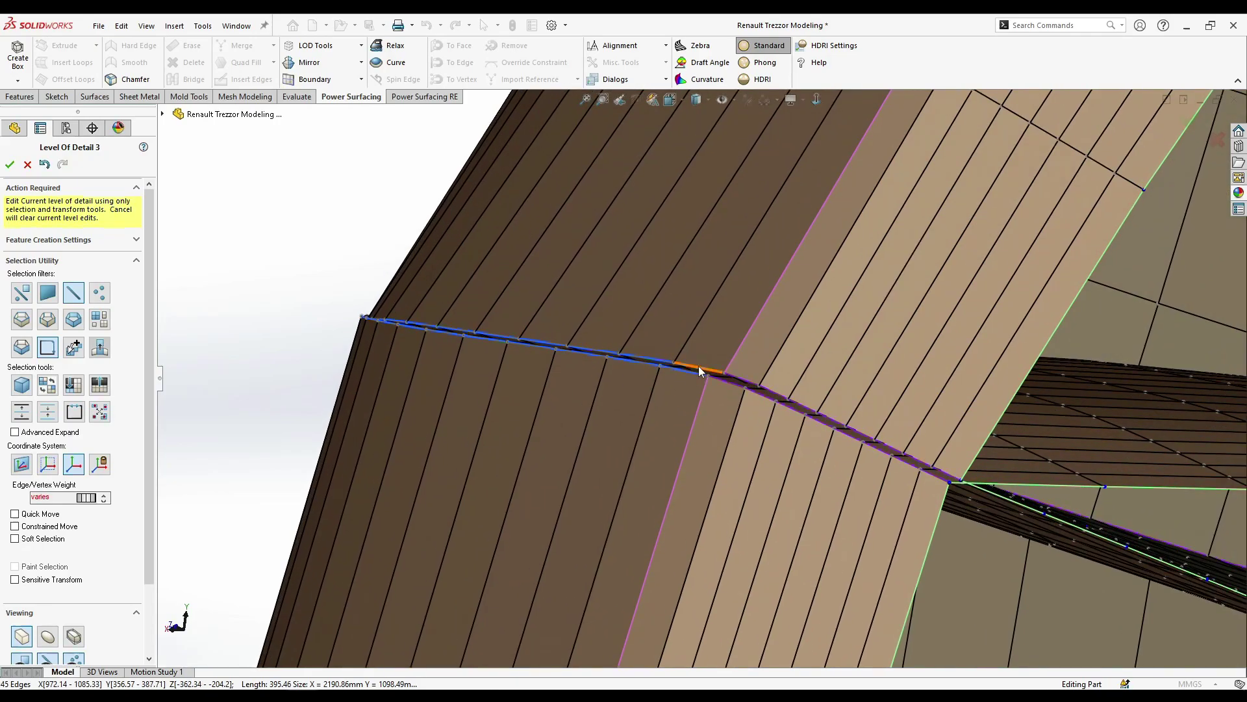
pyautogui.keyDown('ctrl'); pyautogui.click(727, 383); pyautogui.keyUp('ctrl')
pyautogui.keyDown('ctrl'); pyautogui.click(741, 378); pyautogui.keyUp('ctrl')
pyautogui.keyDown('ctrl'); pyautogui.click(772, 391); pyautogui.keyUp('ctrl')
pyautogui.keyDown('ctrl'); pyautogui.click(933, 478); pyautogui.keyUp('ctrl')
pyautogui.moveTo(933, 478); pyautogui.dragTo(660, 314, button='middle')
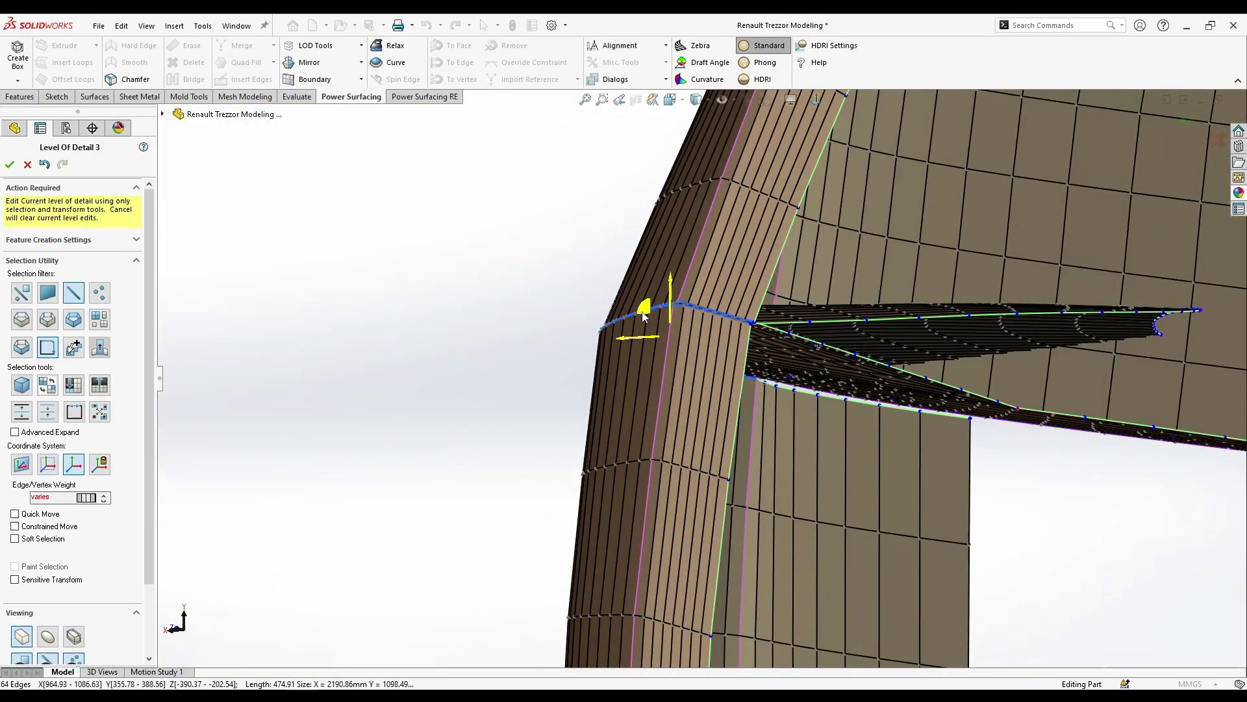
# - Shift the selected seam edges slightly within the view plane and clear the selection
pyautogui.moveTo(643, 312); pyautogui.dragTo(649, 318)
pyautogui.moveTo(572, 372); pyautogui.dragTo(909, 448, button='middle')
pyautogui.moveTo(721, 393); pyautogui.dragTo(676, 364, button='middle')
pyautogui.moveTo(673, 335); pyautogui.dragTo(673, 335)
pyautogui.click(1000, 534)
pyautogui.moveTo(1000, 535); pyautogui.dragTo(964, 393, button='middle')
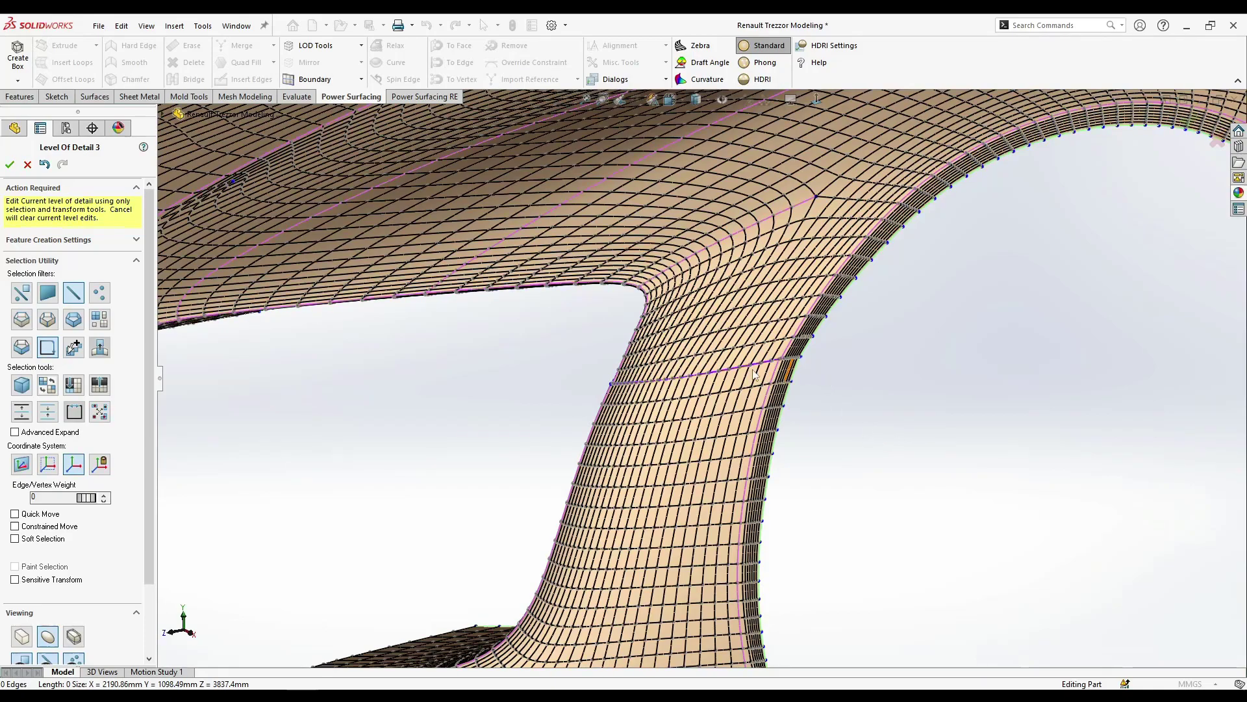
# - Hide the mesh edges to examine the pillar seam on the smooth surface
pyautogui.scroll(-3, 777, 432)
pyautogui.scroll(-2, 107, 631)
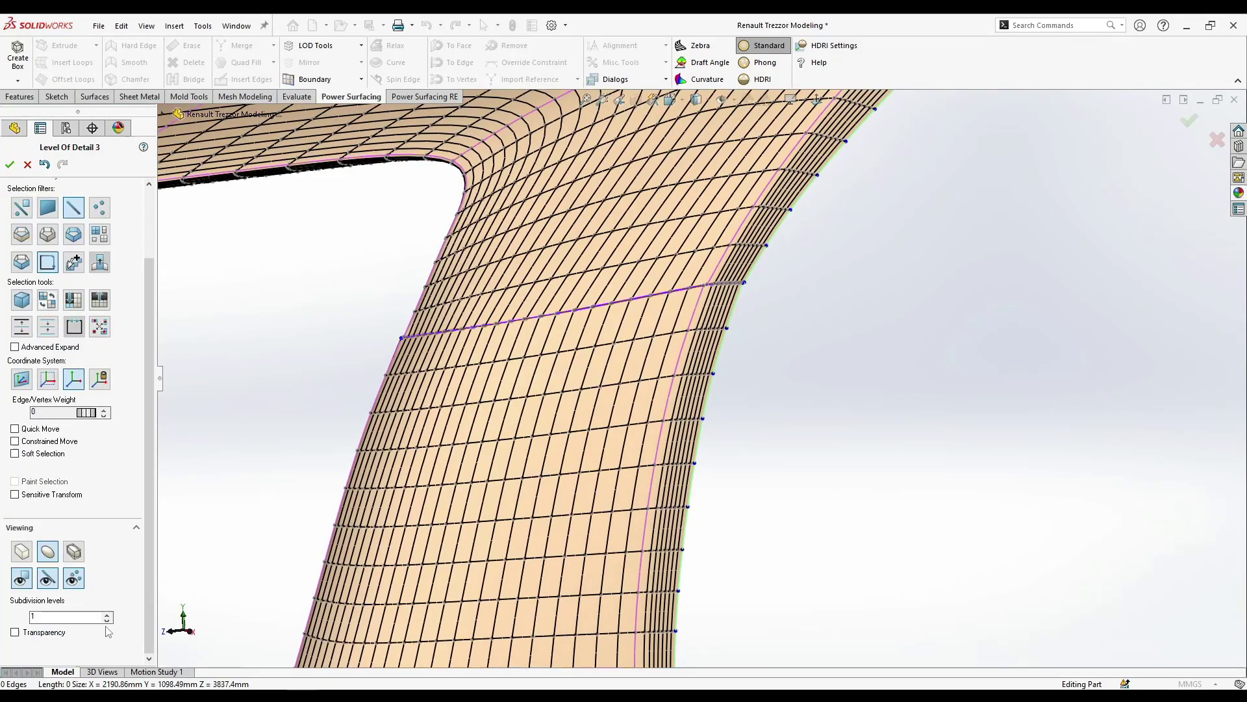
pyautogui.click(47, 580)
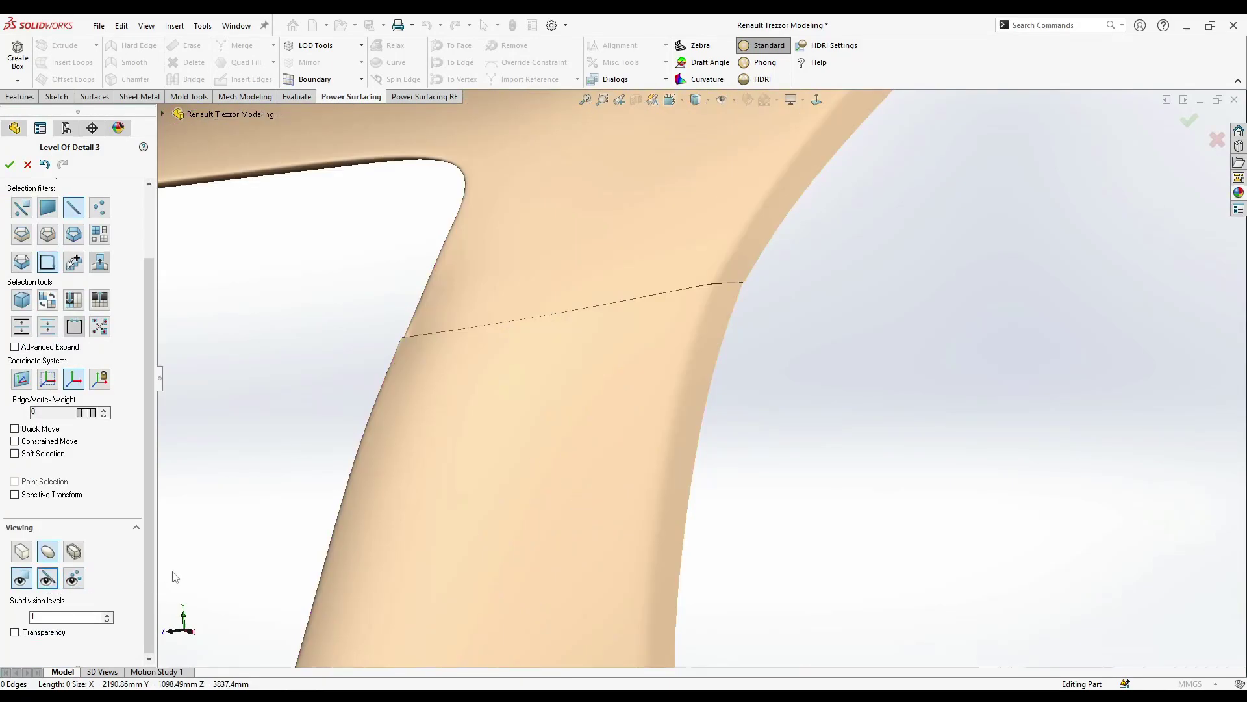
pyautogui.moveTo(717, 433); pyautogui.dragTo(639, 369, button='middle')
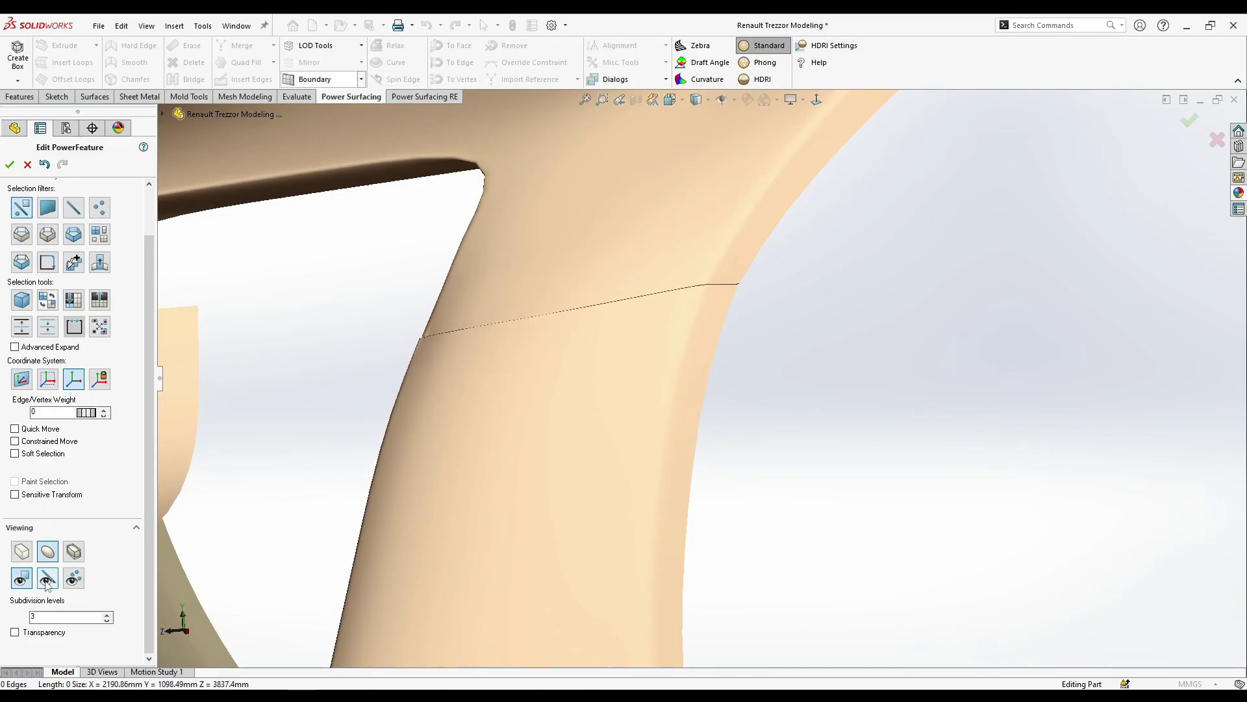
# - Show all hidden parts of the car body around the front pillar and wheel arch
pyautogui.moveTo(743, 427); pyautogui.dragTo(731, 544, button='middle')
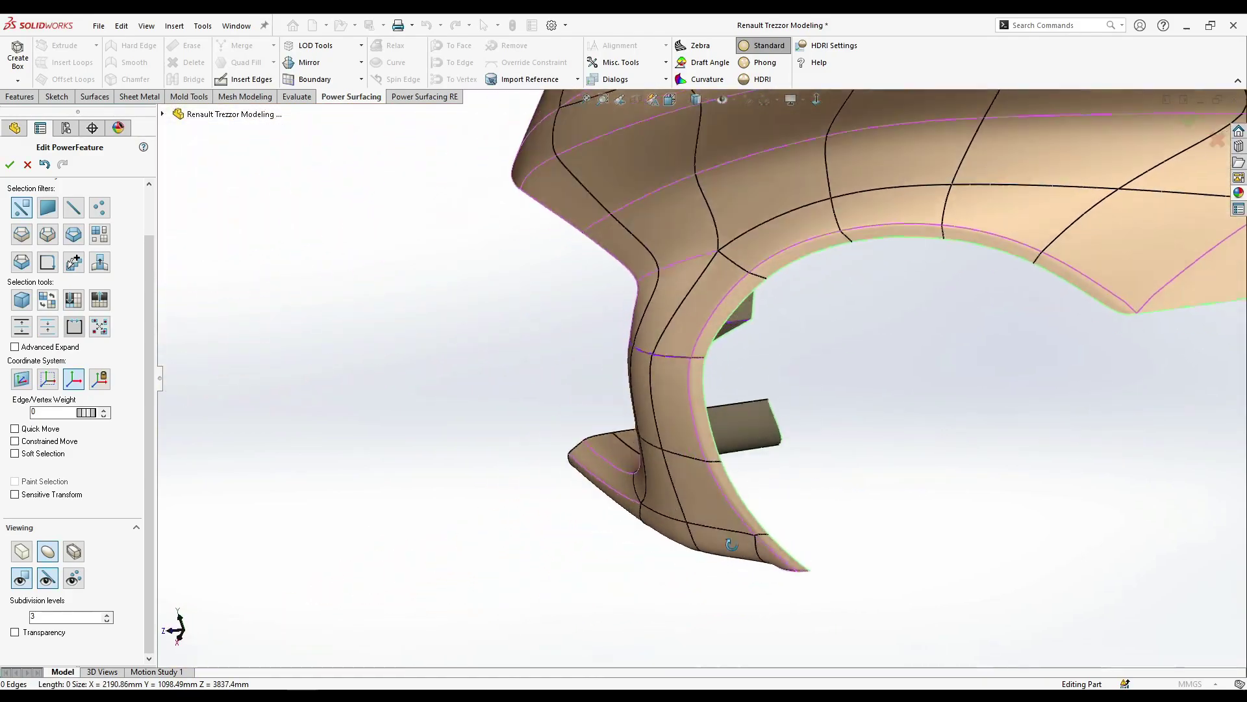
pyautogui.moveTo(732, 544); pyautogui.dragTo(722, 547, button='middle')
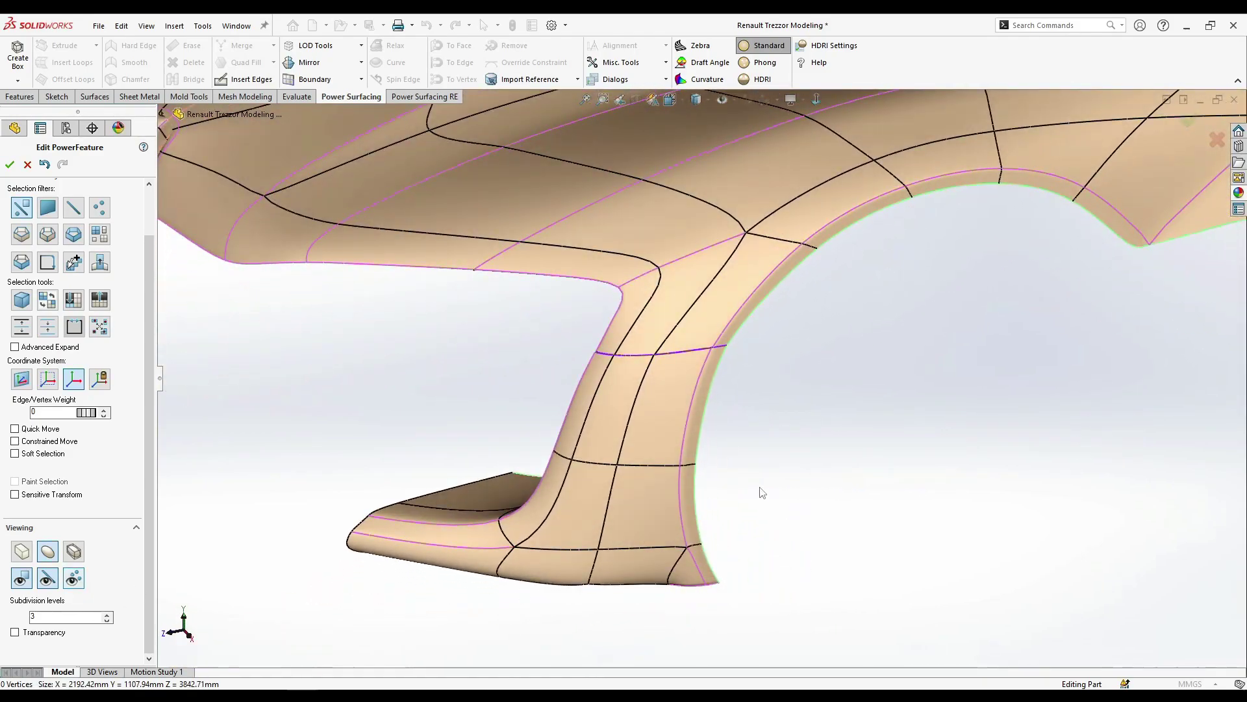
pyautogui.moveTo(762, 492); pyautogui.dragTo(773, 449, button='middle')
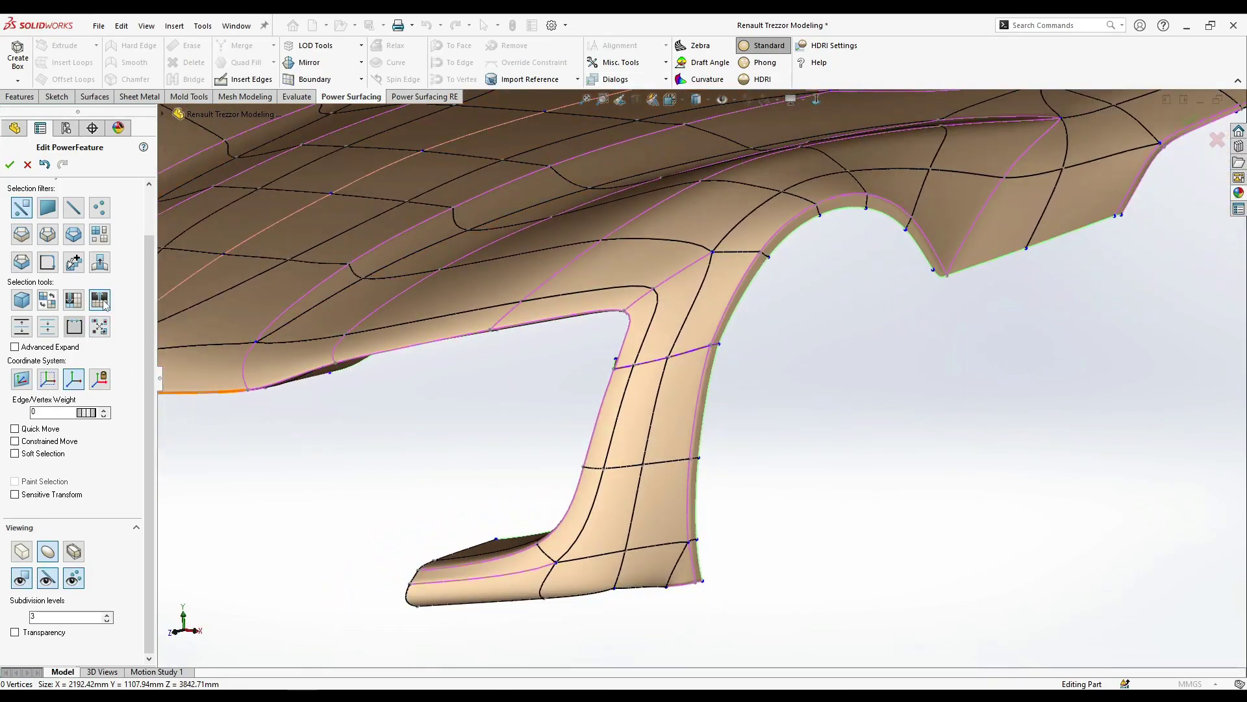
pyautogui.hotkey('shift', 'h')
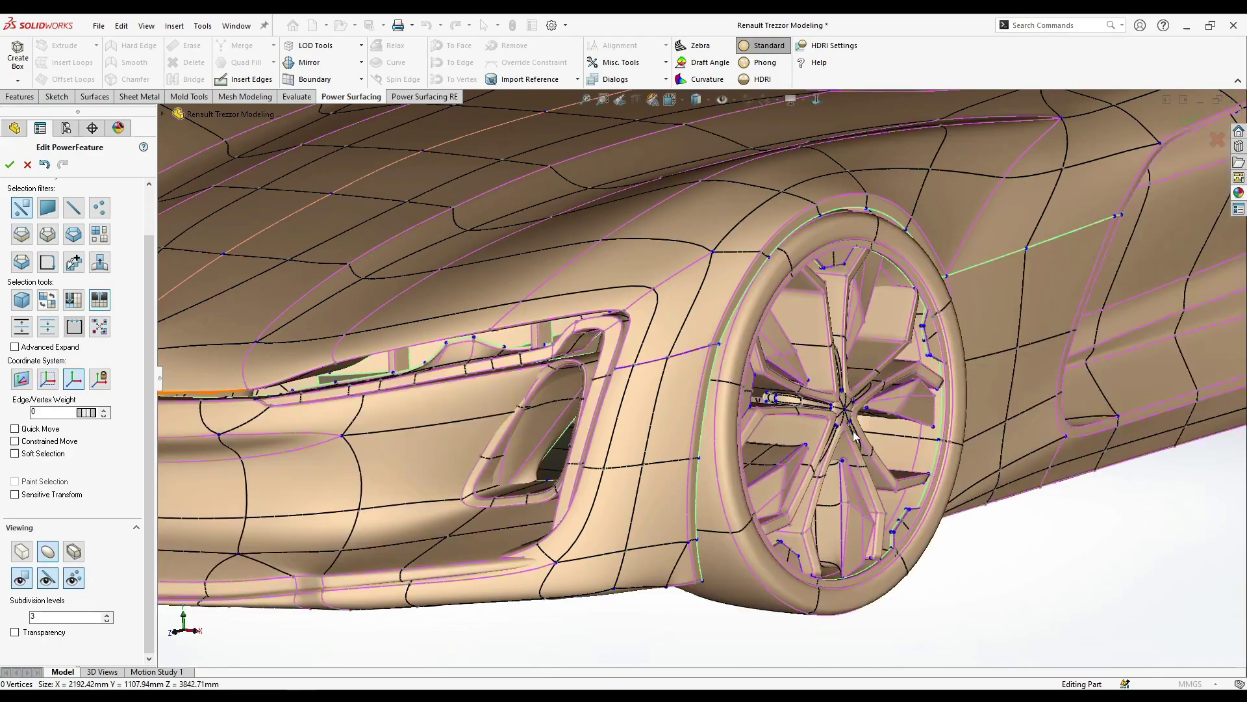
# - Examine the front corner, pillar seam and wheel arch of the full body under HDRI shading
pyautogui.moveTo(674, 371); pyautogui.dragTo(654, 395, button='middle')
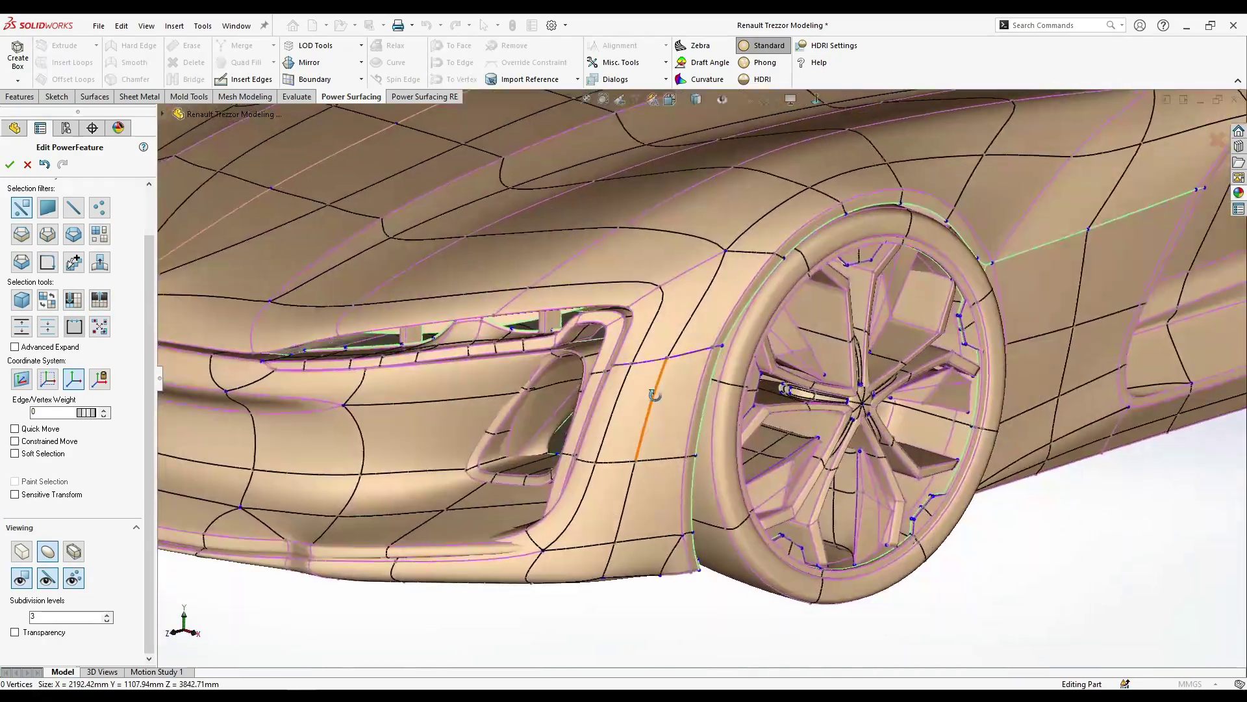
pyautogui.scroll(-1, 655, 395)
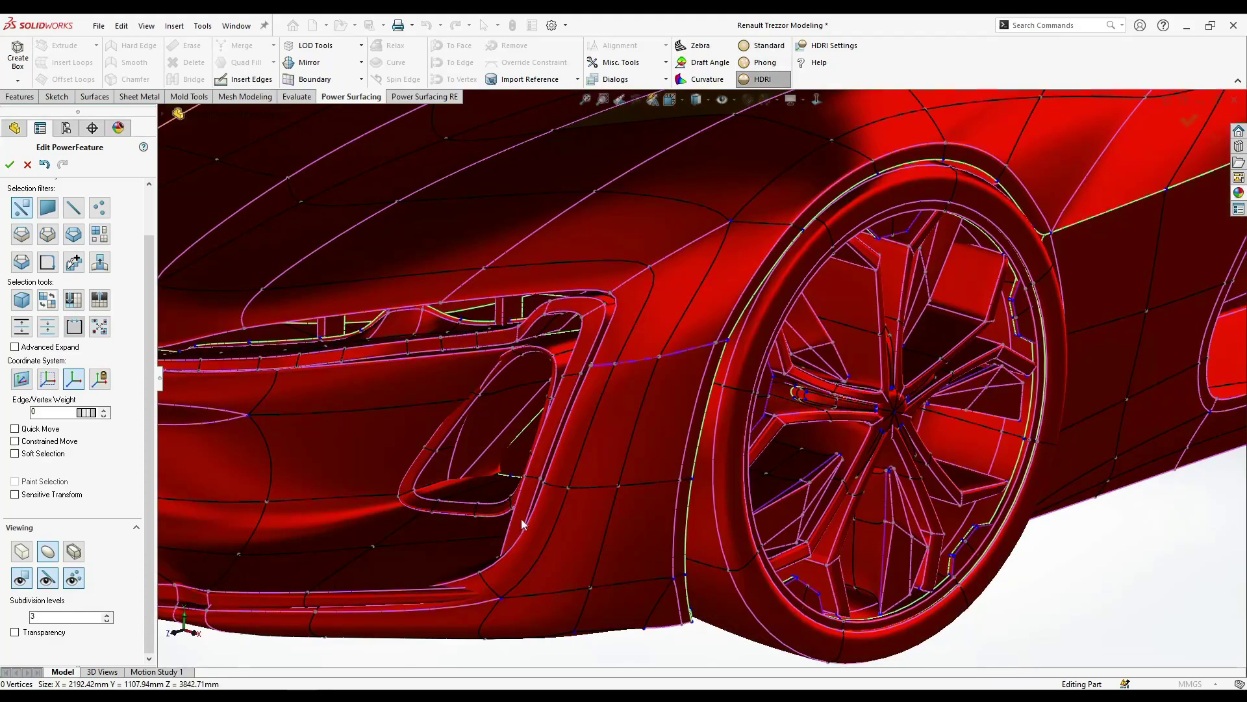
pyautogui.moveTo(617, 489)
pyautogui.mouseDown(button='middle')
pyautogui.moveTo(604, 551)
pyautogui.moveTo(615, 484)
pyautogui.mouseUp(button='middle')
pyautogui.scroll(3, 624, 482)
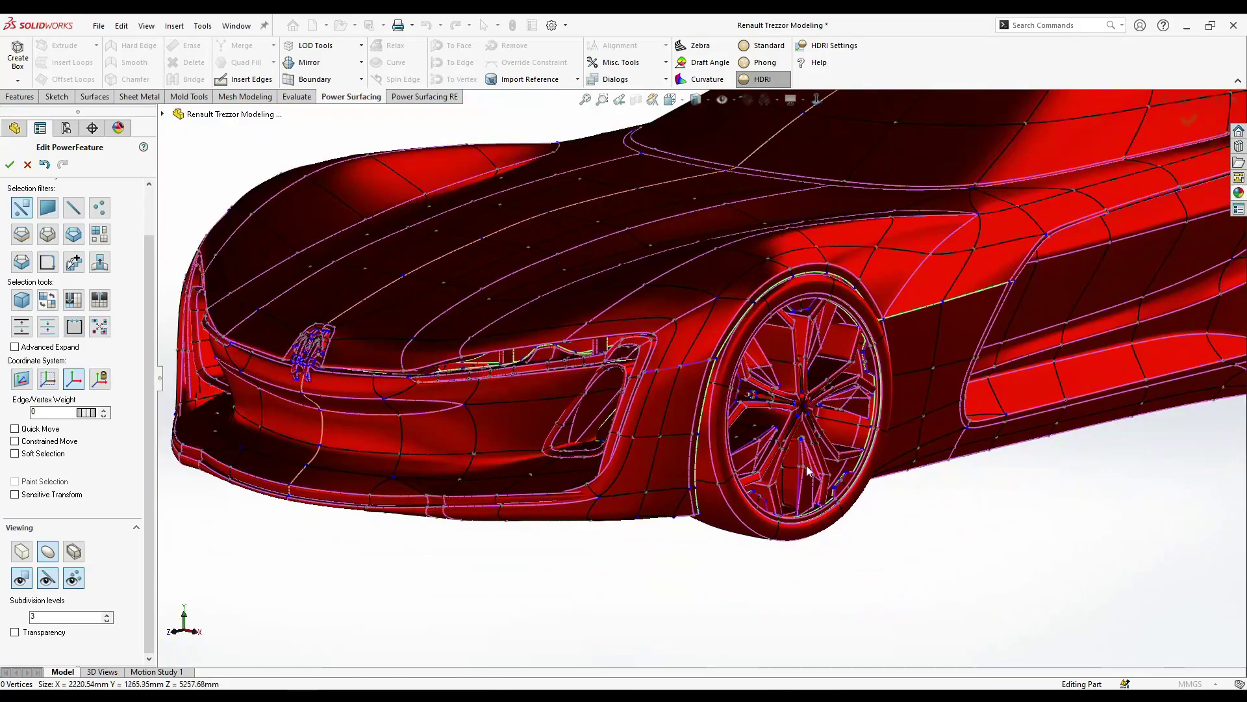
pyautogui.scroll(3, 807, 472)
pyautogui.moveTo(807, 471); pyautogui.dragTo(812, 415, button='middle')
pyautogui.scroll(-4, 689, 416)
pyautogui.moveTo(579, 479); pyautogui.dragTo(609, 384, button='middle')
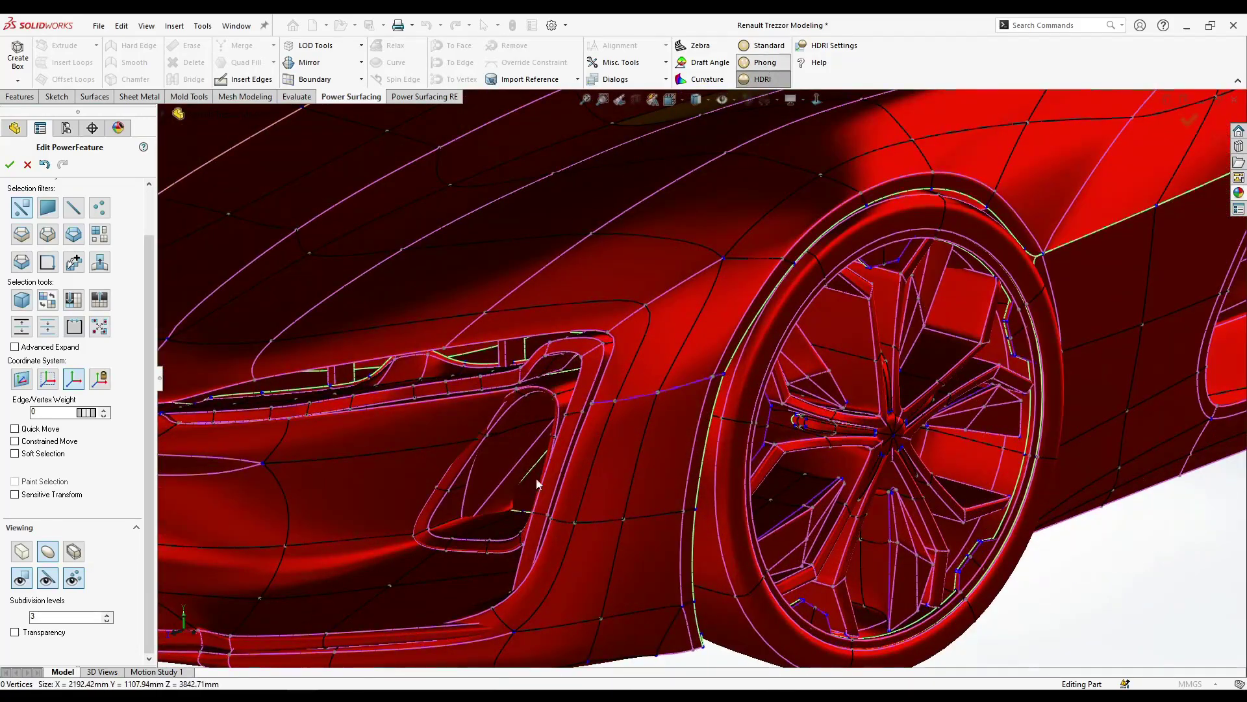
# - Hide the vertices and edges and examine the car's front end from several angles as a clean shaded surface
pyautogui.click(73, 580)
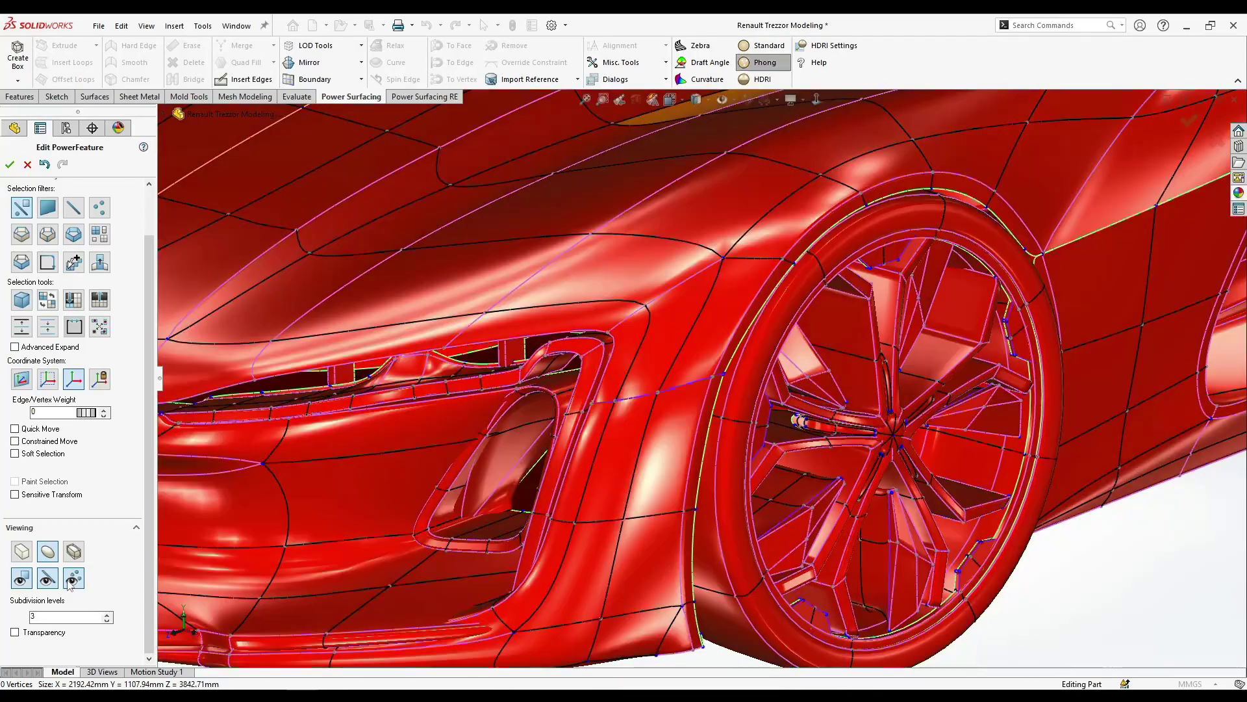
pyautogui.click(54, 581)
pyautogui.scroll(4, 791, 604)
pyautogui.moveTo(791, 604); pyautogui.dragTo(827, 529, button='middle')
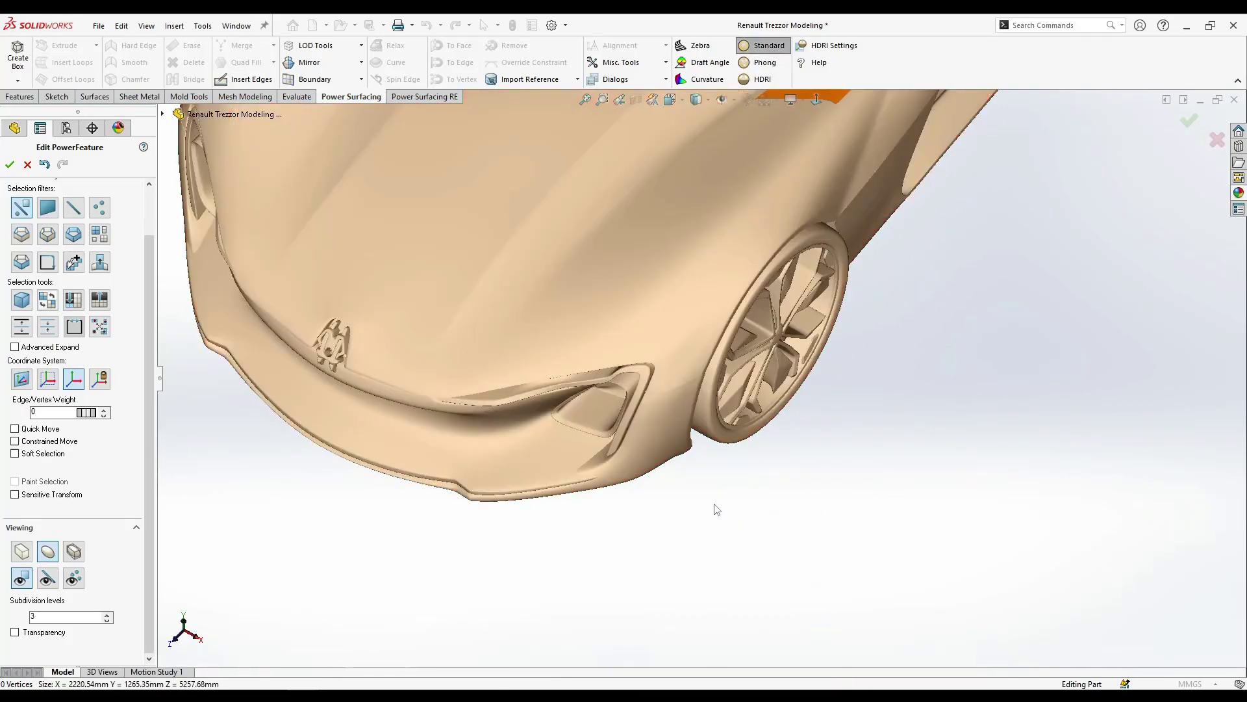
pyautogui.moveTo(715, 508)
pyautogui.mouseDown(button='middle')
pyautogui.moveTo(729, 364)
pyautogui.moveTo(646, 368)
pyautogui.moveTo(618, 552)
pyautogui.moveTo(610, 524)
pyautogui.moveTo(772, 528)
pyautogui.moveTo(681, 461)
pyautogui.moveTo(653, 532)
pyautogui.moveTo(704, 506)
pyautogui.moveTo(764, 525)
pyautogui.moveTo(676, 498)
pyautogui.moveTo(788, 548)
pyautogui.mouseUp(button='middle')
pyautogui.moveTo(650, 552); pyautogui.dragTo(617, 581, button='middle')
pyautogui.moveTo(794, 541); pyautogui.dragTo(614, 560, button='middle')
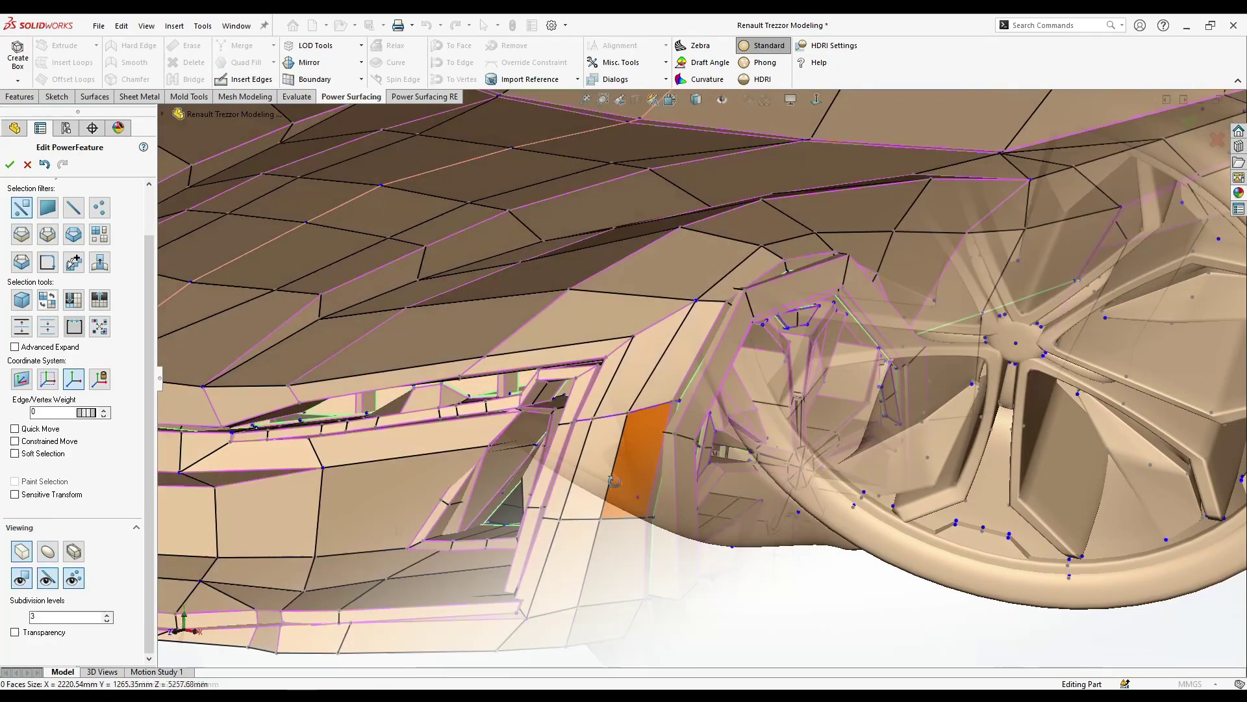
# - Select the lower edge loop of the pillar seam on the control mesh using the loop selection filter
pyautogui.scroll(3, 714, 416)
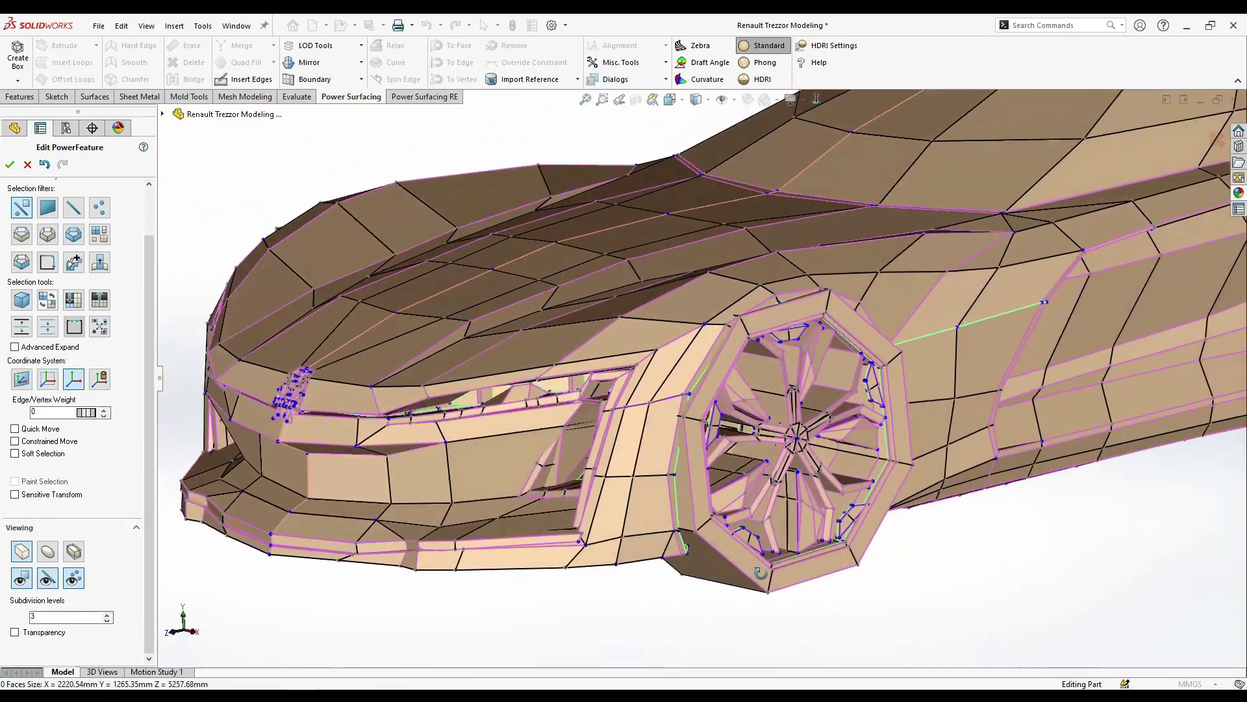
pyautogui.scroll(-6, 742, 430)
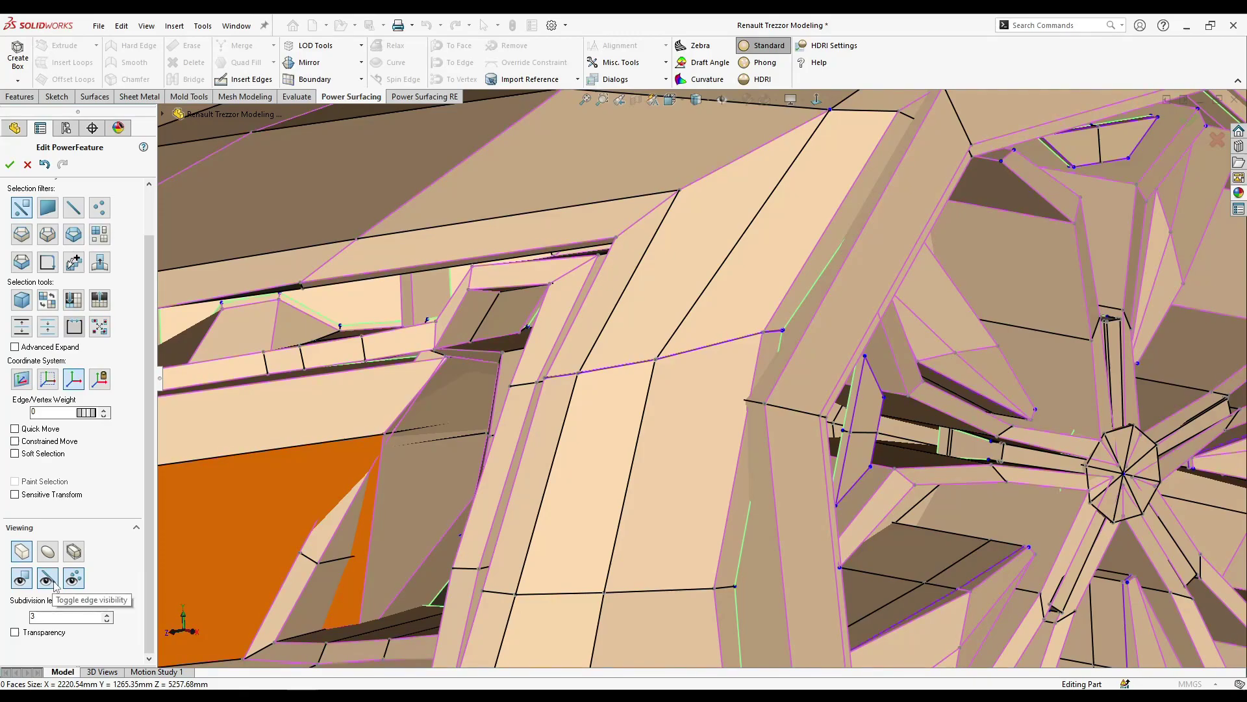
pyautogui.click(48, 583)
pyautogui.click(70, 582)
pyautogui.click(55, 583)
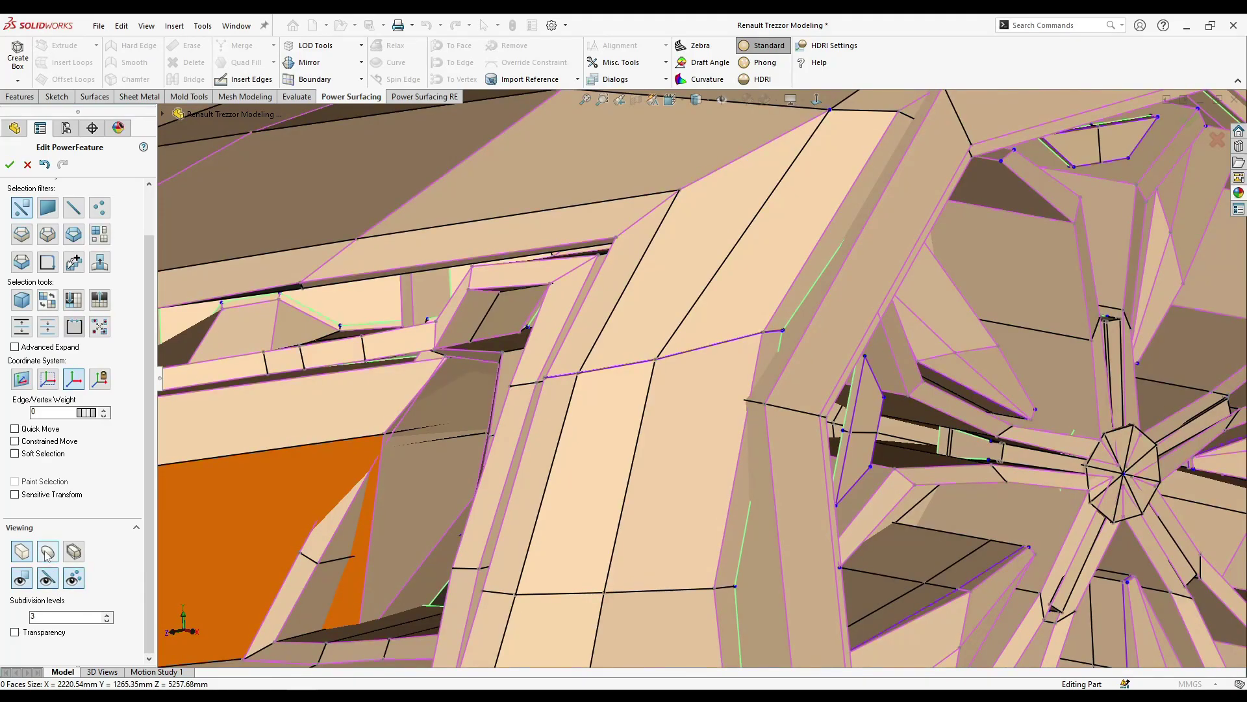
pyautogui.scroll(-3, 575, 406)
pyautogui.rightClick(586, 398)
pyautogui.click(729, 357)
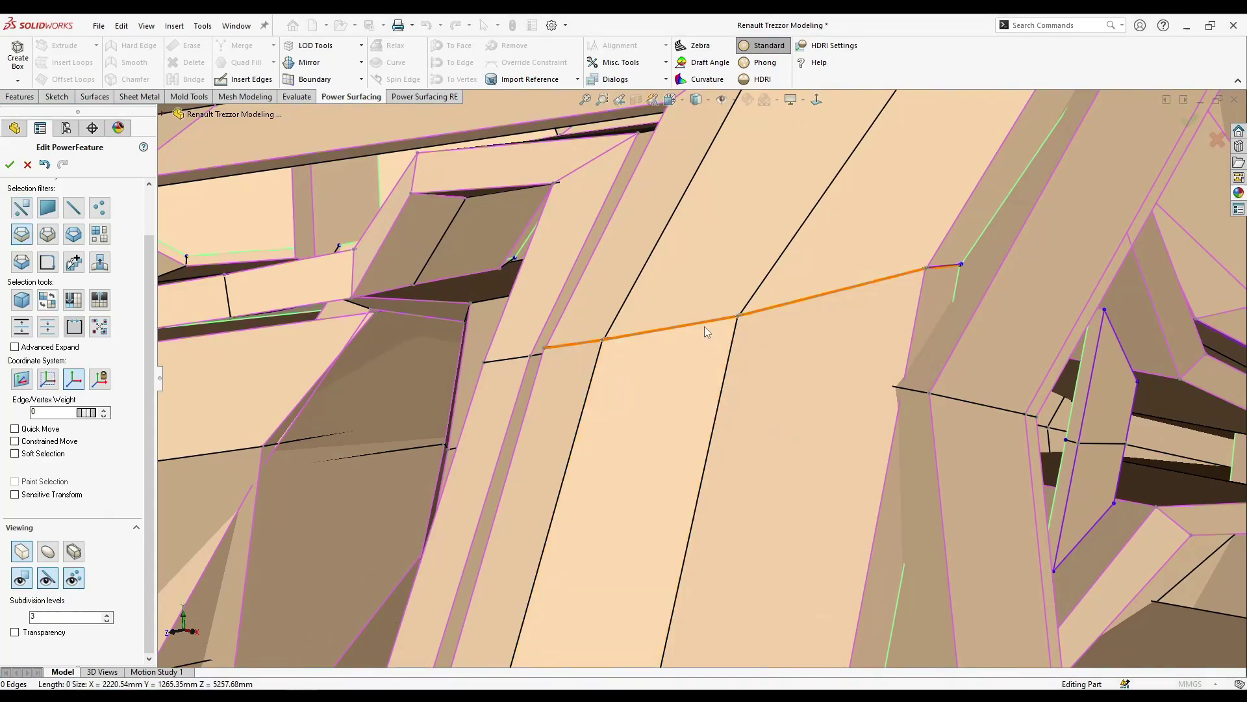
pyautogui.click(707, 324)
# - Try to shift the selected seam loop, check the gap on the smooth surface without edges, and undo the move
pyautogui.scroll(-3, 757, 319)
pyautogui.scroll(-3, 767, 324)
pyautogui.moveTo(753, 325); pyautogui.dragTo(607, 380, button='middle')
pyautogui.moveTo(588, 357)
pyautogui.mouseDown()
pyautogui.moveTo(584, 393)
pyautogui.moveTo(588, 365)
pyautogui.mouseUp()
pyautogui.moveTo(588, 365); pyautogui.dragTo(579, 475, button='middle')
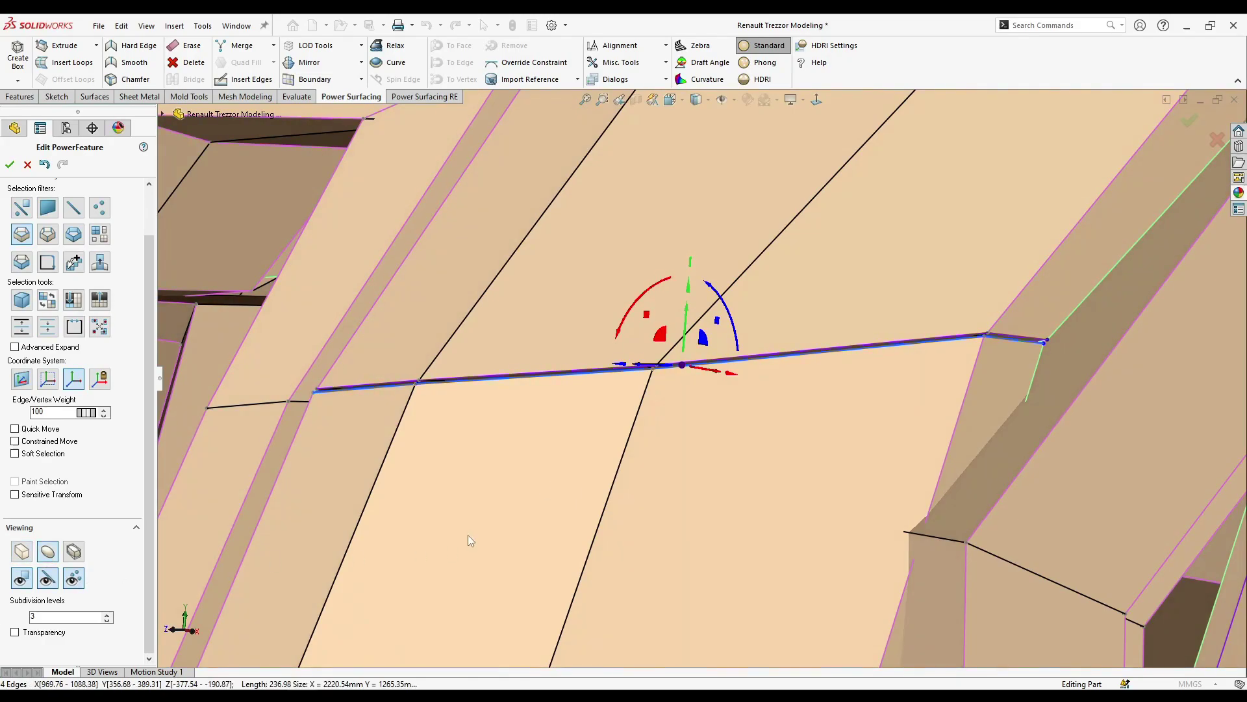
pyautogui.press('Tab')
pyautogui.moveTo(472, 537)
pyautogui.mouseDown(button='middle')
pyautogui.moveTo(657, 538)
pyautogui.moveTo(612, 523)
pyautogui.moveTo(665, 537)
pyautogui.mouseUp(button='middle')
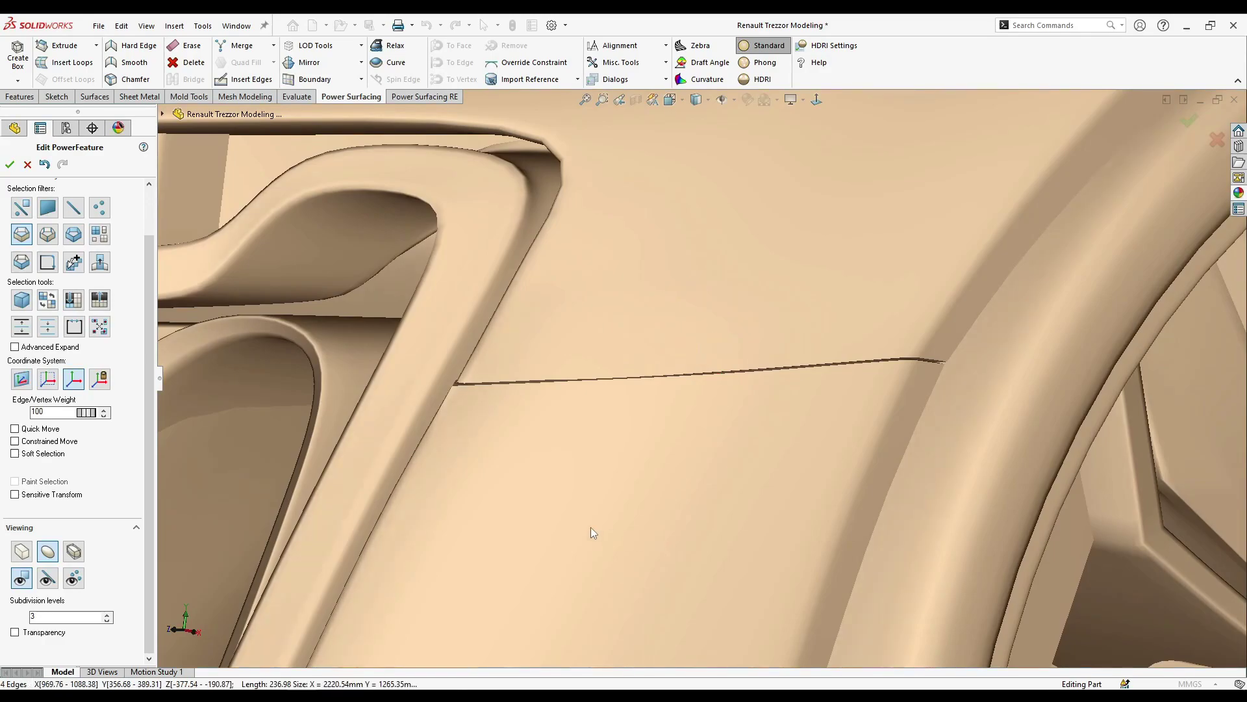
pyautogui.hotkey('ctrl', 'z')
# - Shift the selected seam loop slightly downward to adjust the gap, and display the control mesh with its edges
pyautogui.moveTo(591, 439); pyautogui.dragTo(622, 432, button='middle')
pyautogui.moveTo(674, 334); pyautogui.dragTo(673, 335)
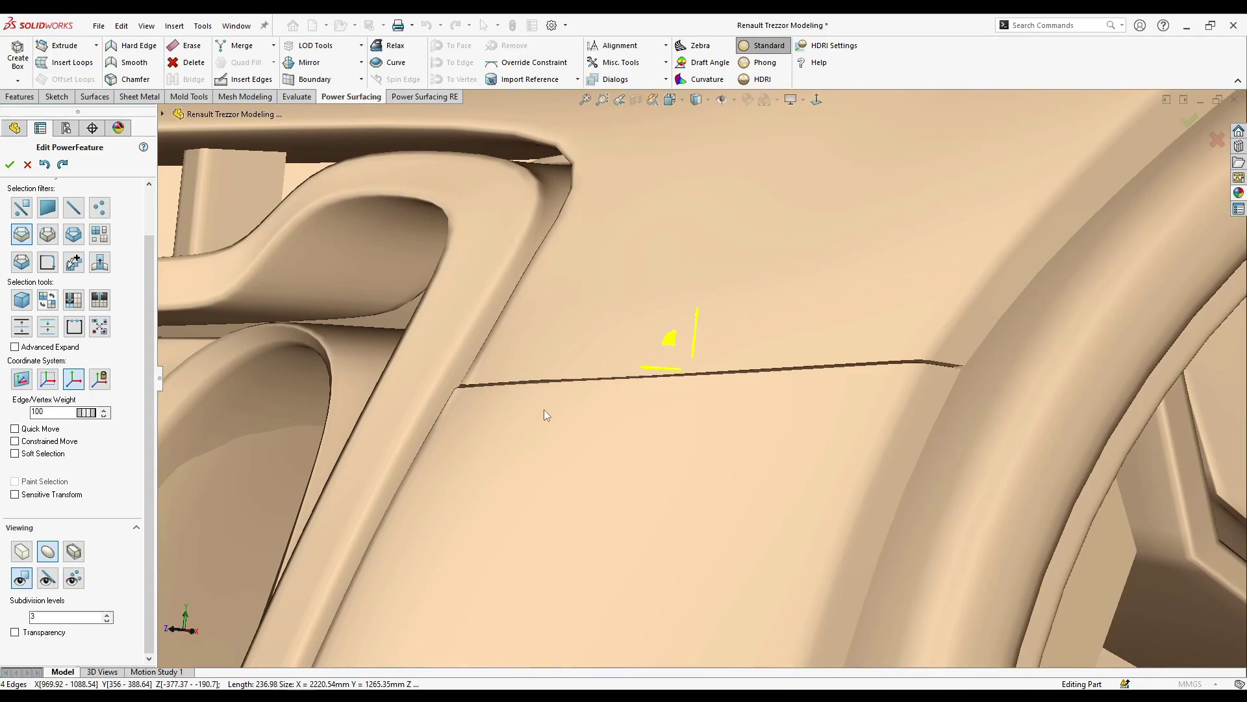
pyautogui.moveTo(548, 423); pyautogui.dragTo(558, 520, button='middle')
pyautogui.click(21, 550)
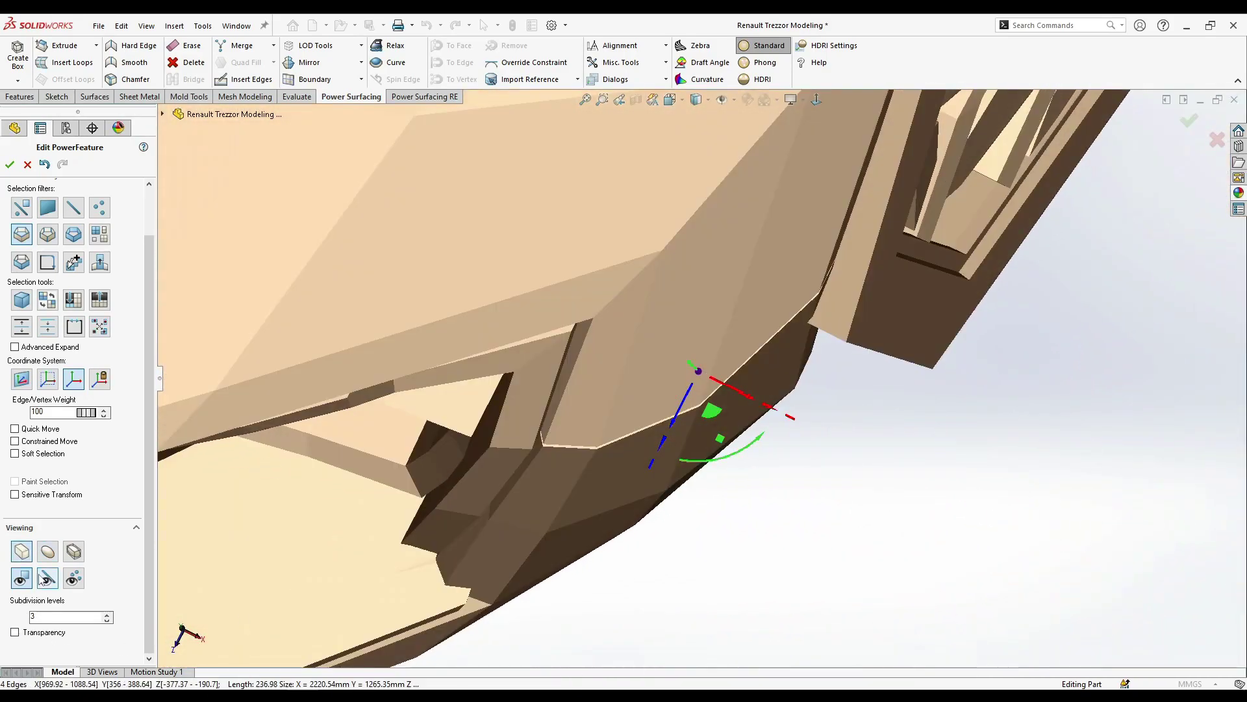
pyautogui.click(47, 577)
pyautogui.scroll(-10, 590, 431)
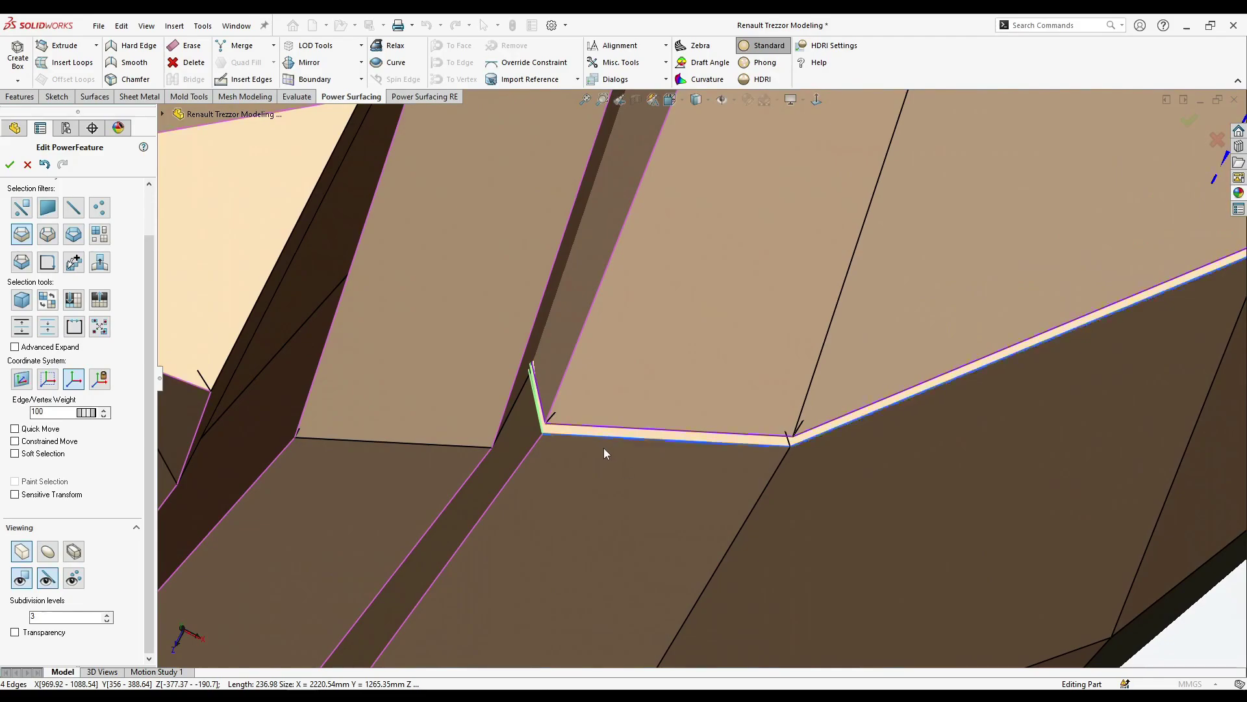
# - Display the smooth subdivided surface, clear the edge selection, and examine the seam gap and front corner from several angles
pyautogui.scroll(6, 604, 448)
pyautogui.moveTo(851, 576); pyautogui.dragTo(662, 442, button='middle')
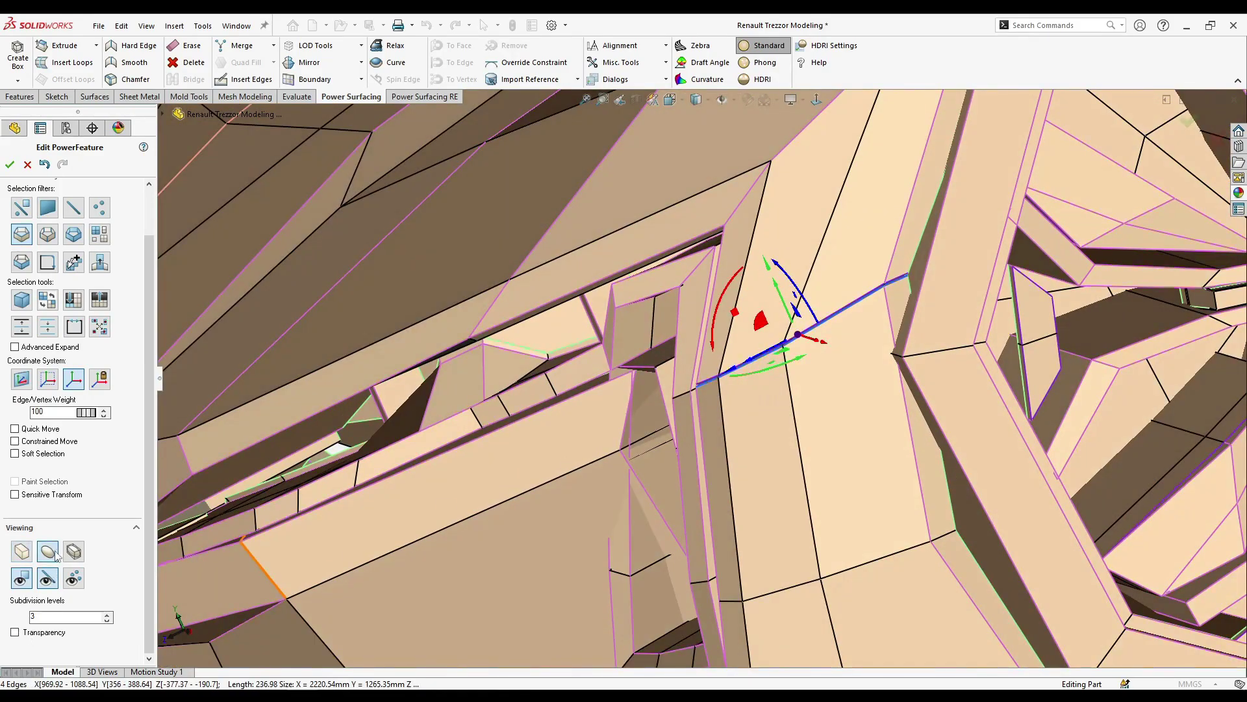
pyautogui.scroll(2, 762, 548)
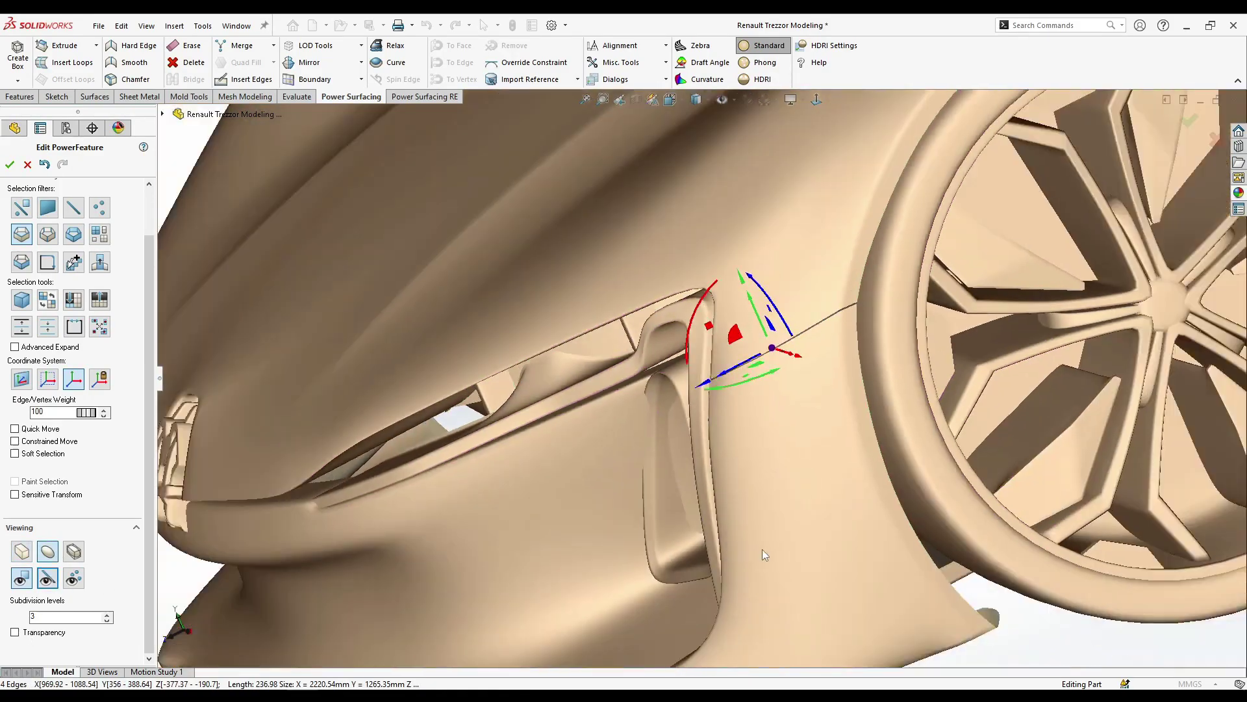
pyautogui.moveTo(762, 548); pyautogui.dragTo(952, 612, button='middle')
pyautogui.click(931, 617)
pyautogui.scroll(3, 931, 617)
pyautogui.scroll(2, 951, 612)
pyautogui.scroll(1, 951, 612)
pyautogui.moveTo(837, 581); pyautogui.dragTo(891, 455, button='middle')
pyautogui.scroll(-4, 797, 399)
pyautogui.moveTo(798, 399); pyautogui.dragTo(815, 401, button='middle')
pyautogui.scroll(1, 815, 402)
pyautogui.scroll(-1, 560, 321)
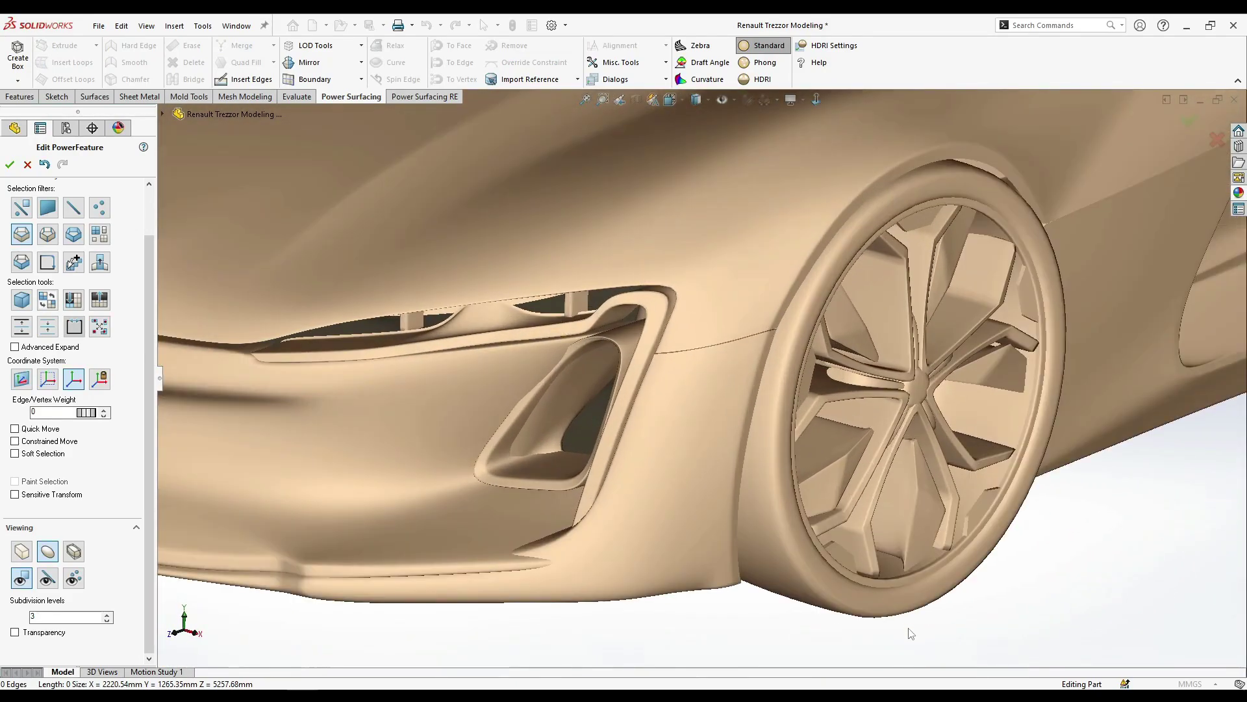
# - Select the whole air intake piece in the front bumper with the connected-faces filter and shift it slightly into the bumper, then deselect it
pyautogui.click(801, 101)
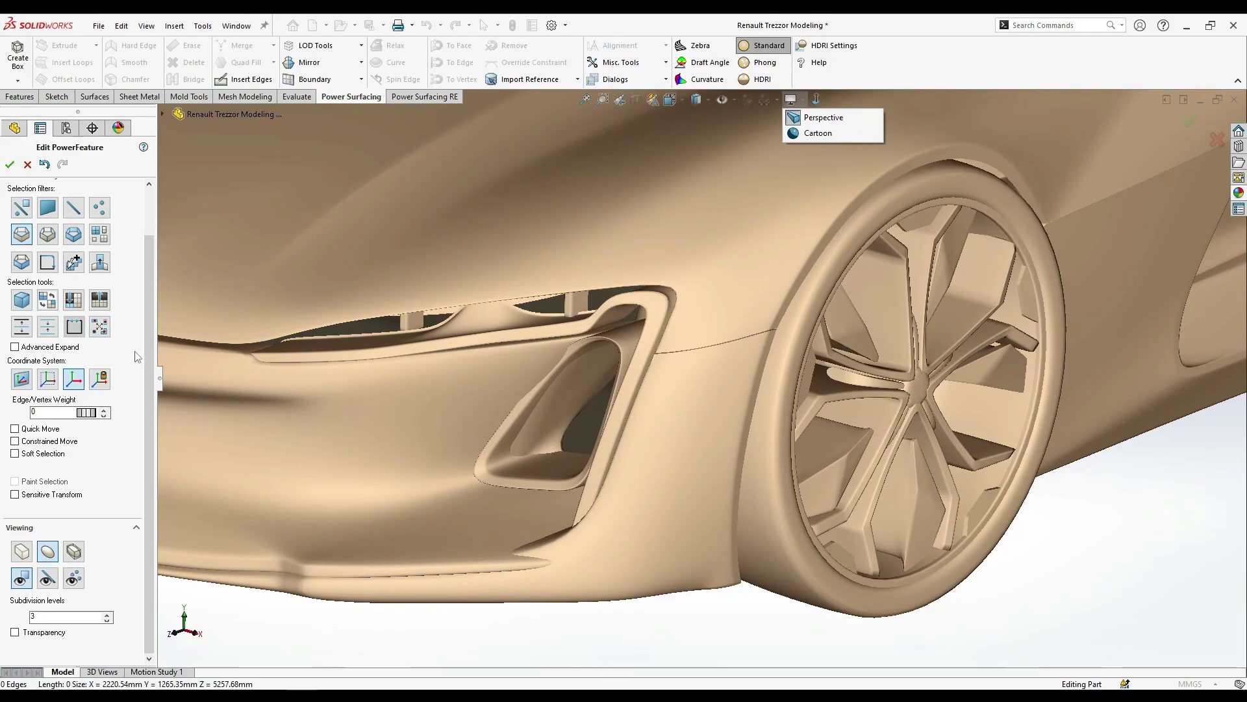
pyautogui.click(100, 238)
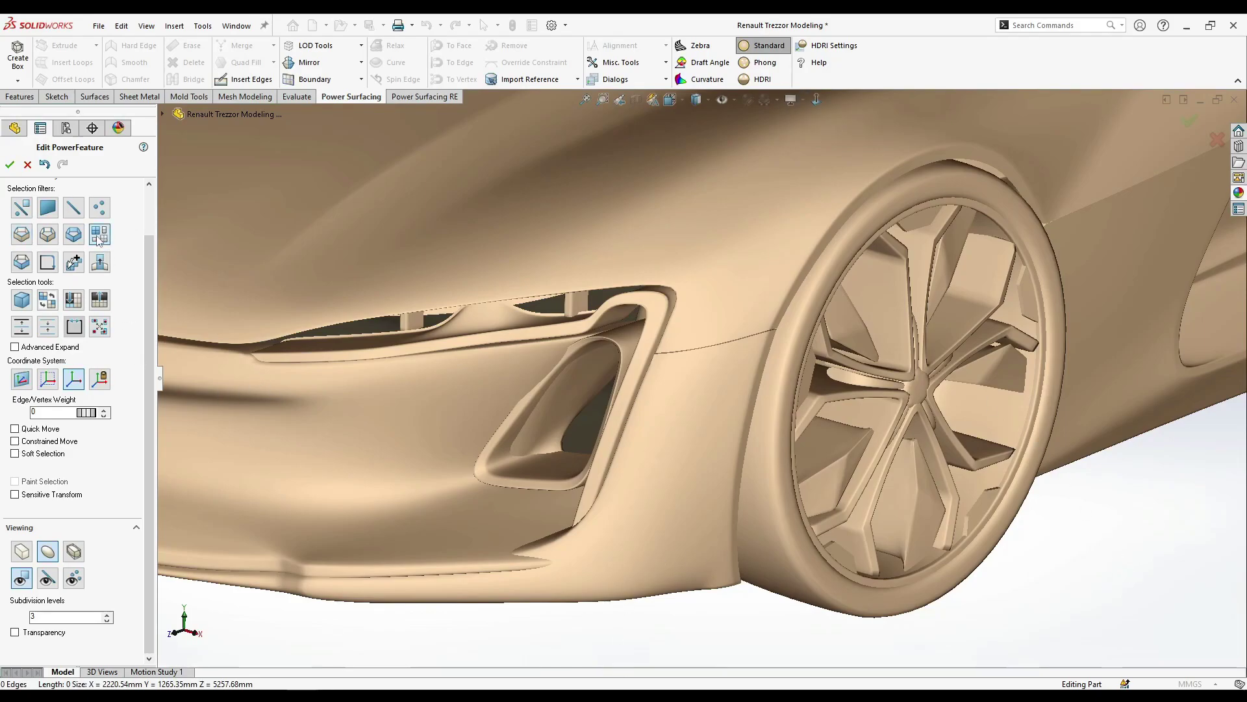
pyautogui.click(529, 473)
pyautogui.moveTo(582, 412); pyautogui.dragTo(594, 458)
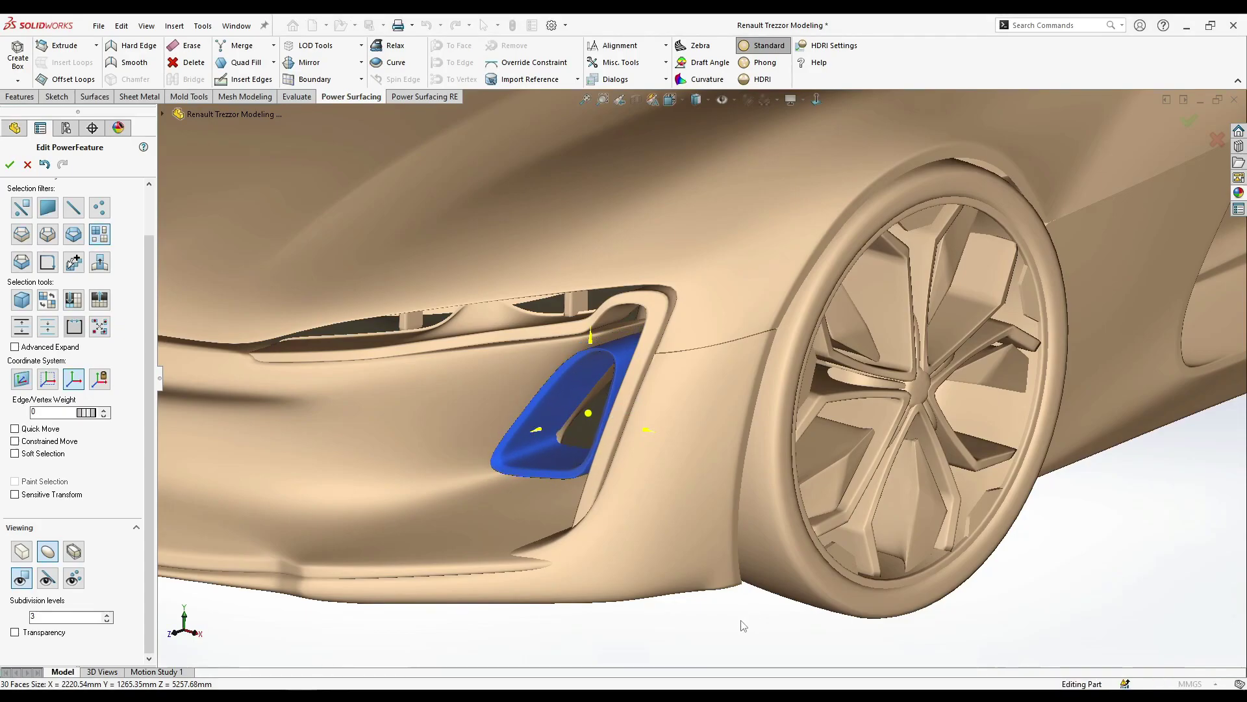
pyautogui.click(744, 626)
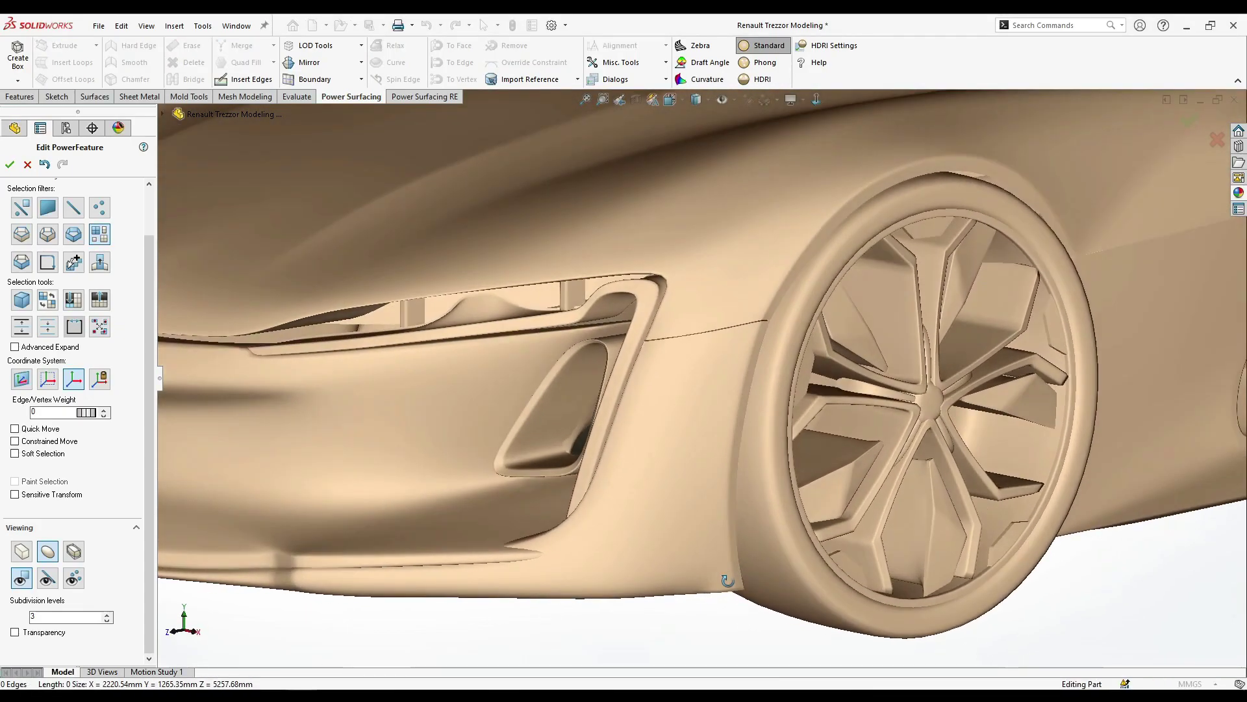